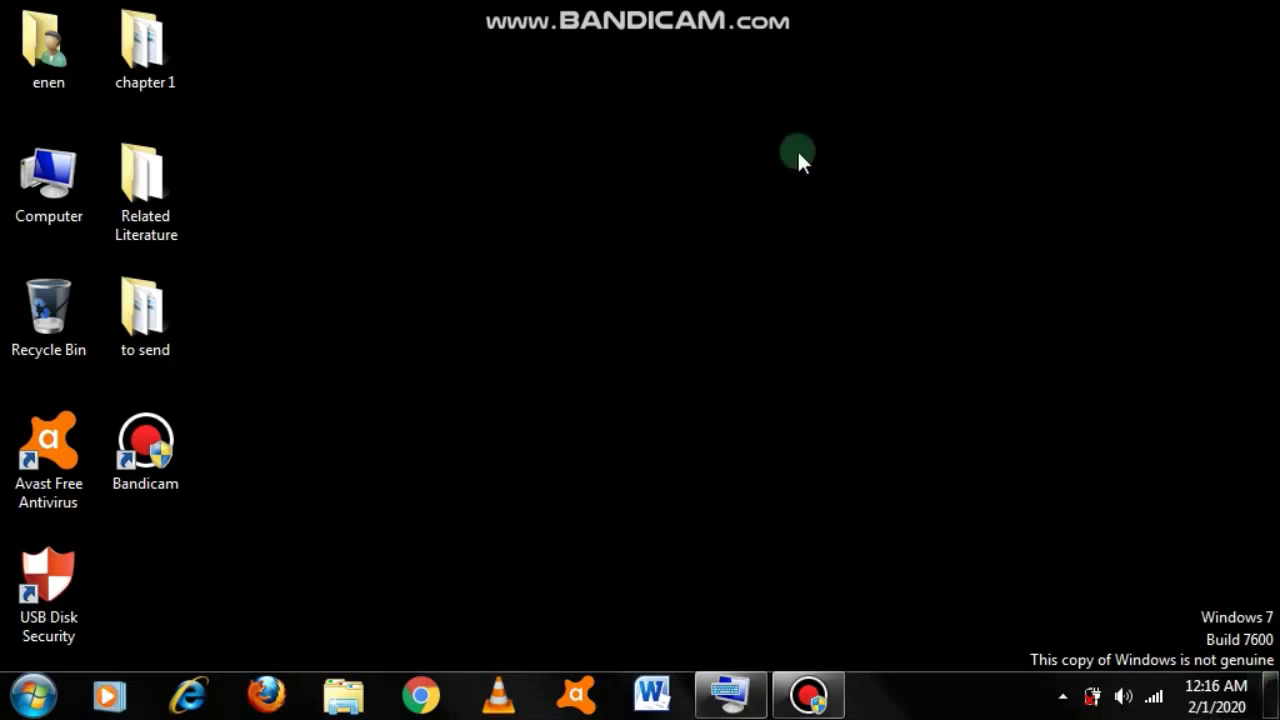
# - Open the desktop Personalization settings from the right-click menu, then close them
pyautogui.moveTo(1003, 564); pyautogui.dragTo(1278, 667)
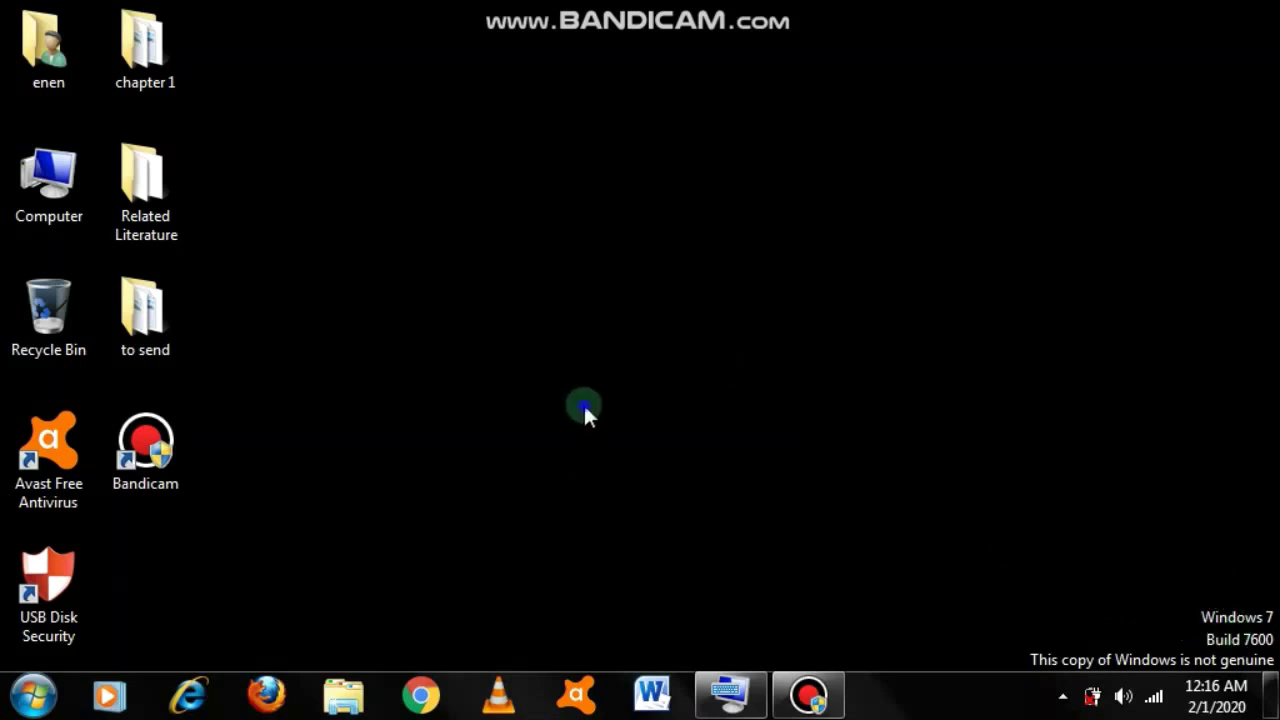
pyautogui.rightClick(598, 416)
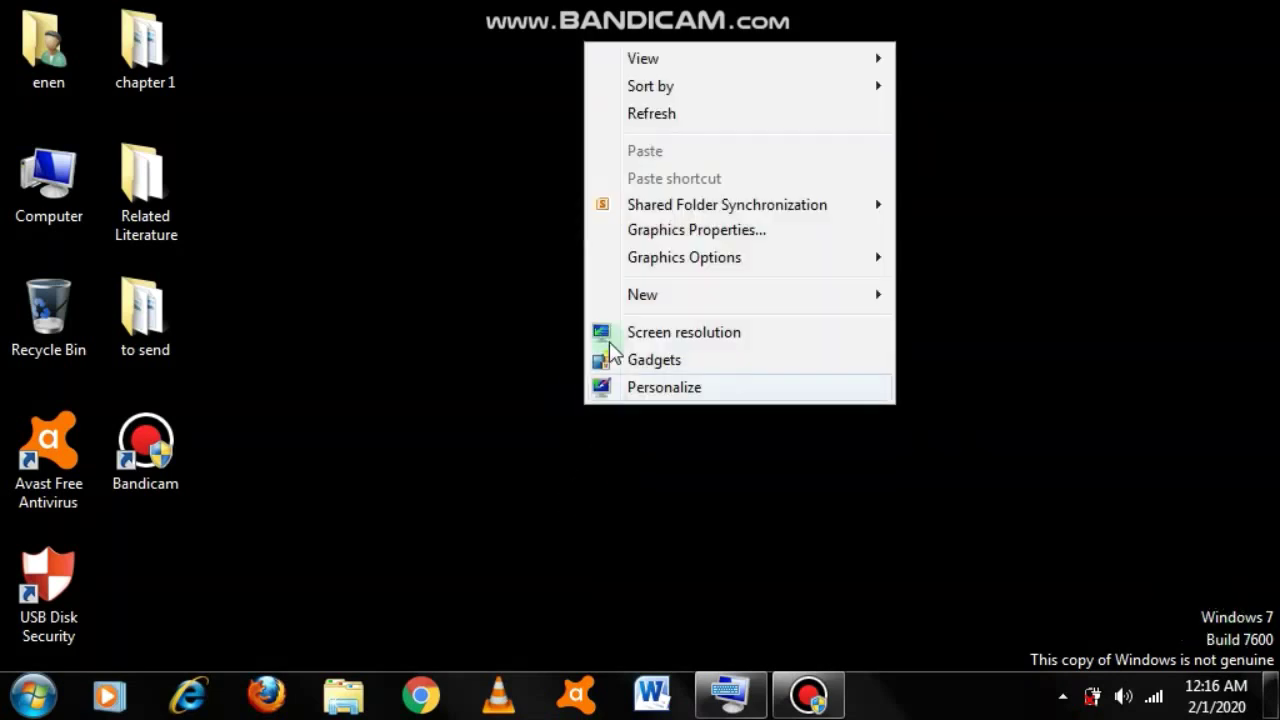
pyautogui.click(736, 390)
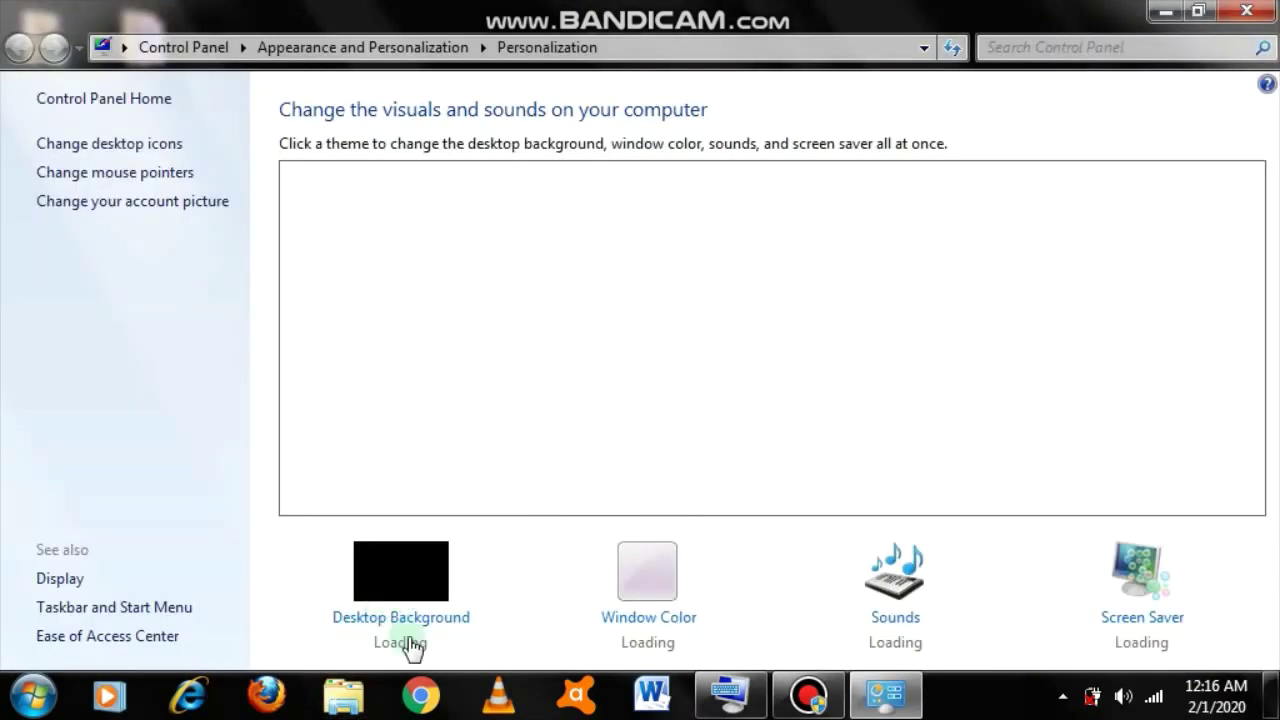
pyautogui.click(1260, 12)
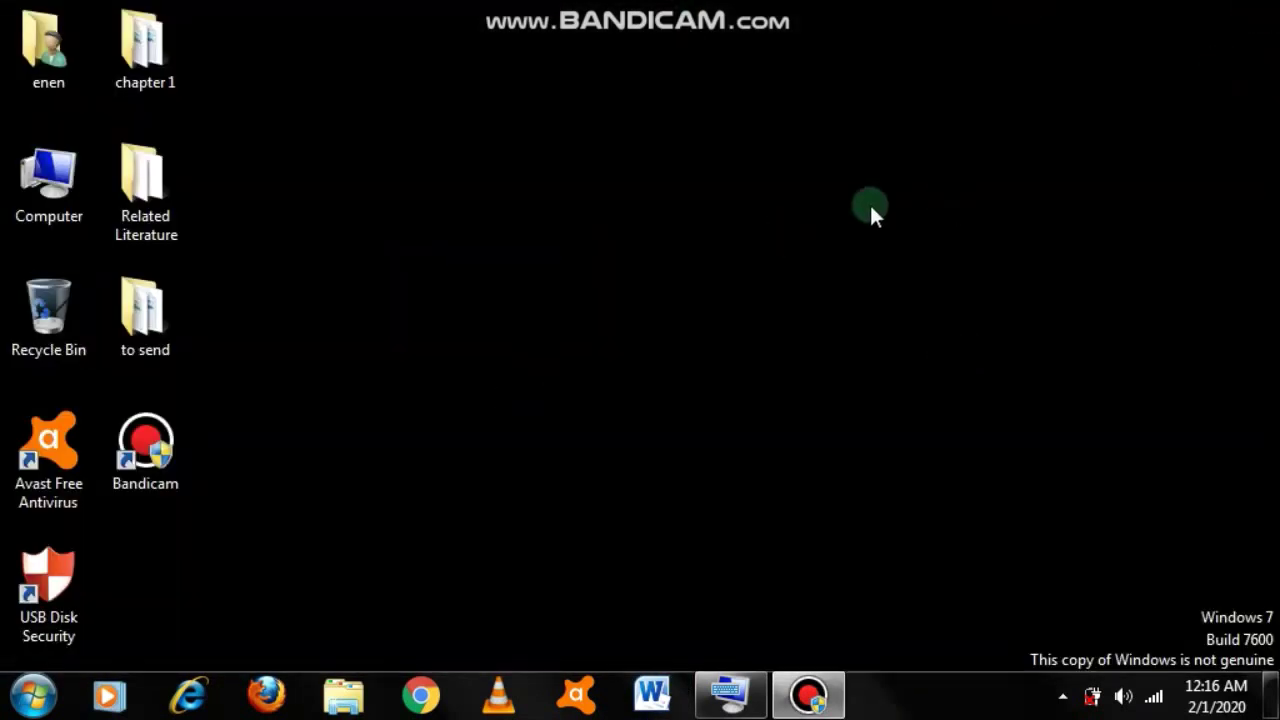
# - Browse Computer to Local Disk (C:), open the Windows folder and scroll to System32
pyautogui.click(22, 692)
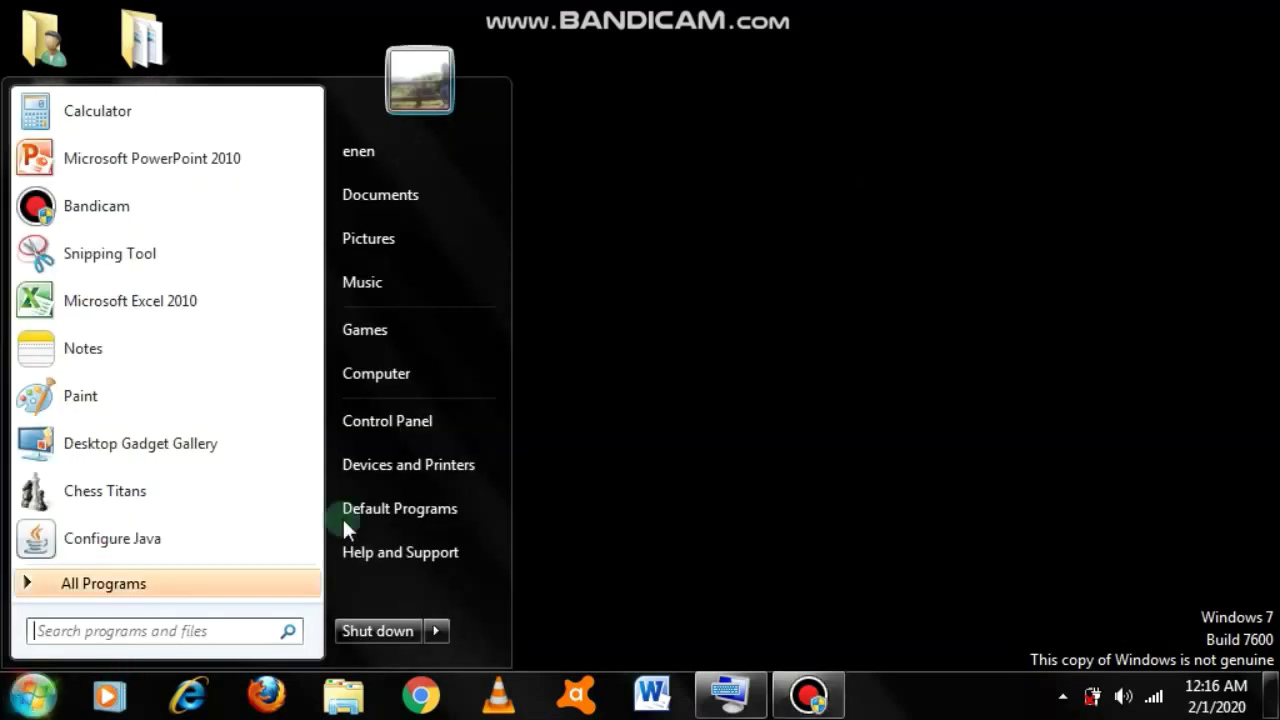
pyautogui.click(416, 376)
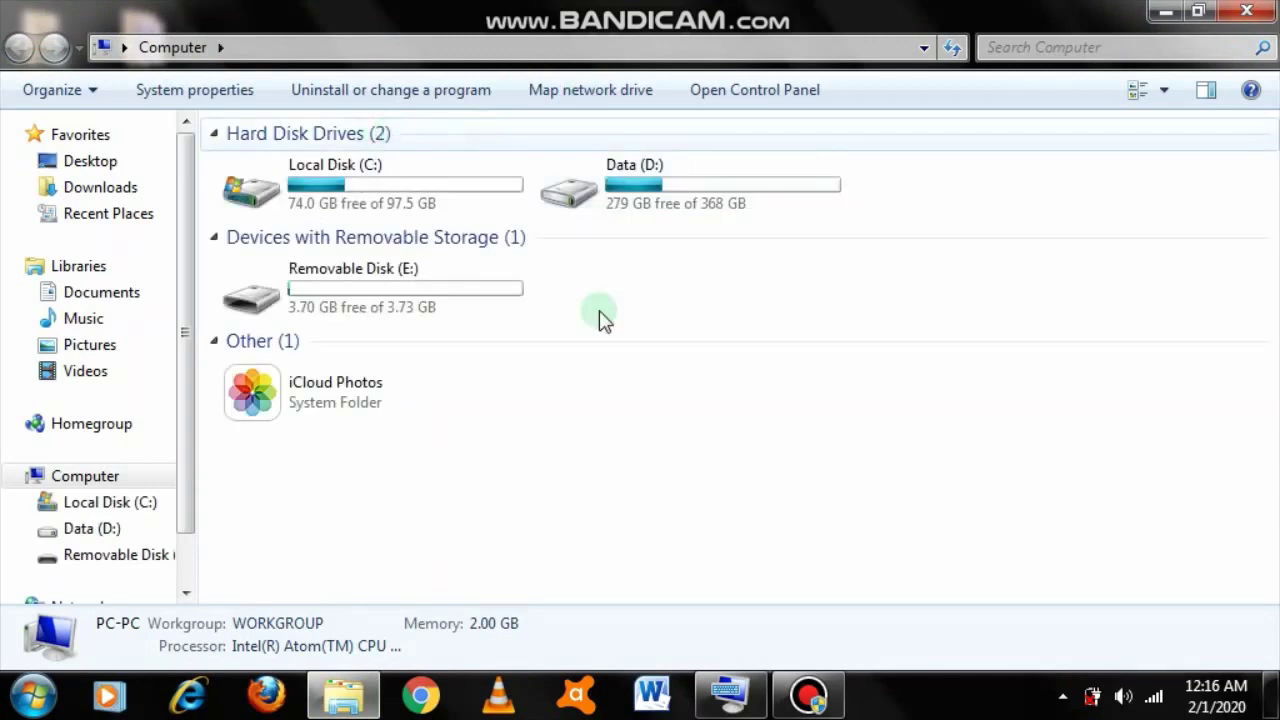
pyautogui.click(343, 201)
pyautogui.doubleClick(347, 206)
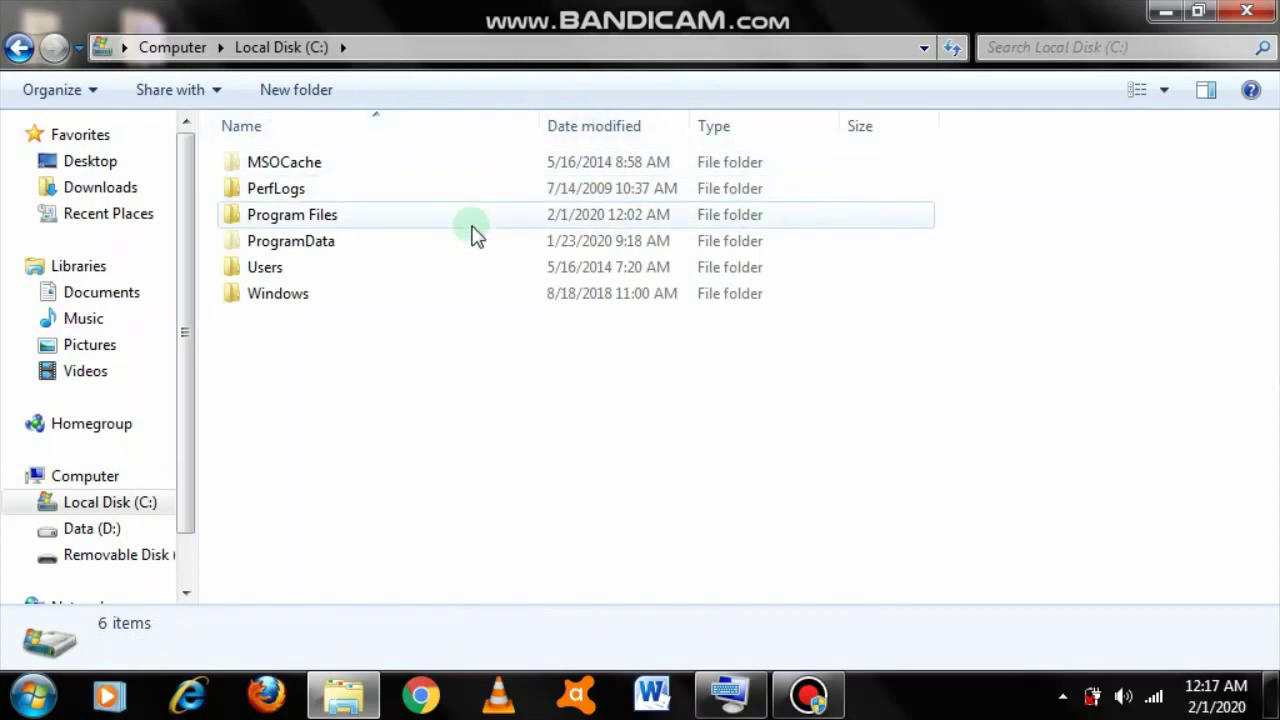
pyautogui.click(408, 294)
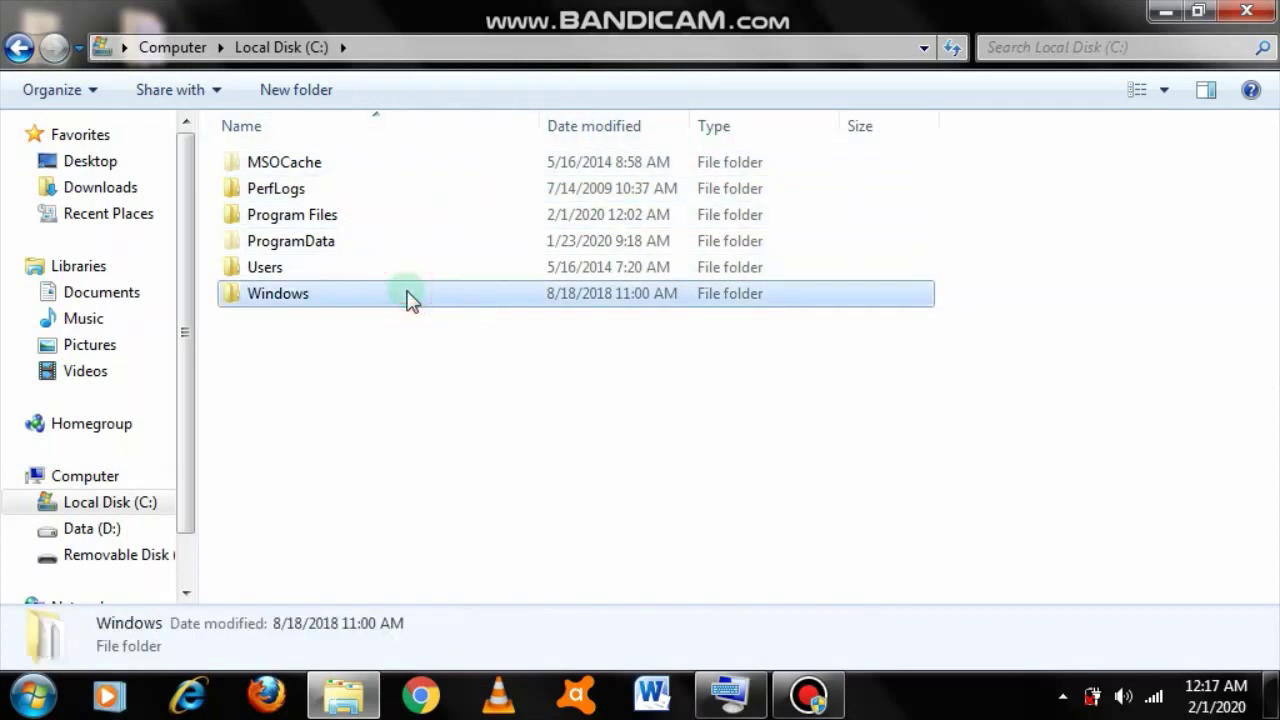
pyautogui.doubleClick(408, 294)
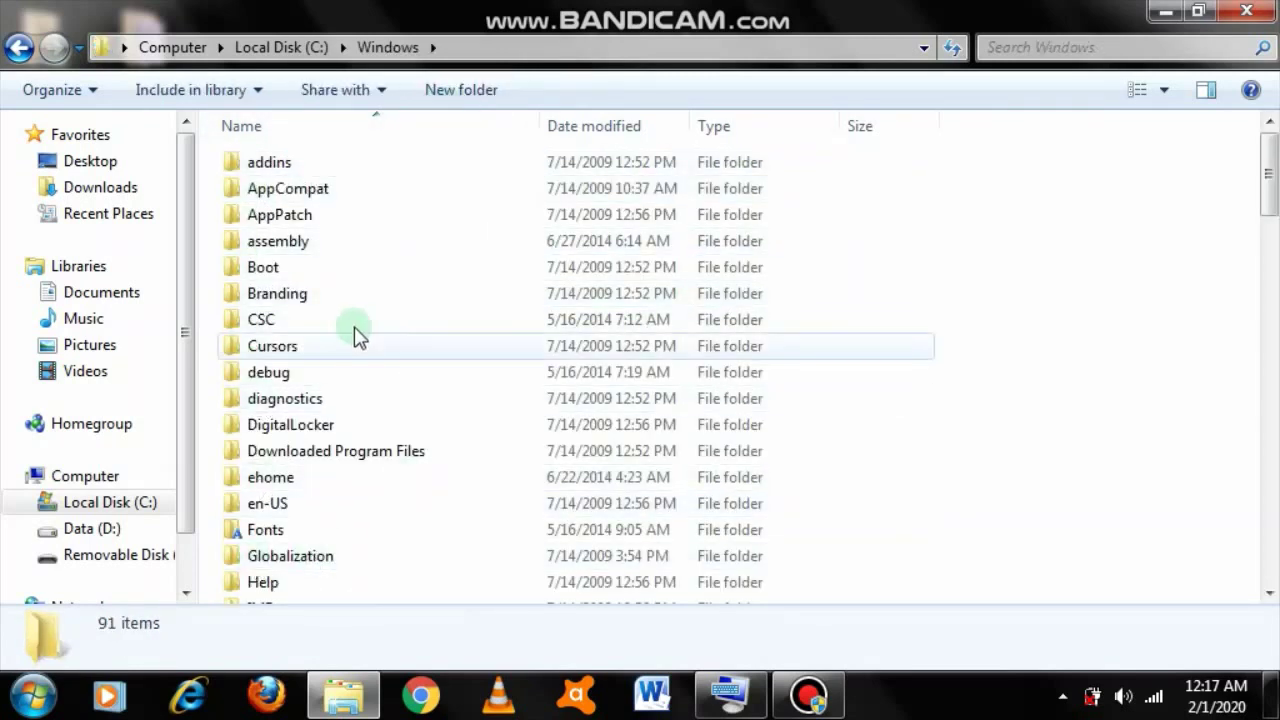
pyautogui.moveTo(1268, 190); pyautogui.dragTo(1276, 362)
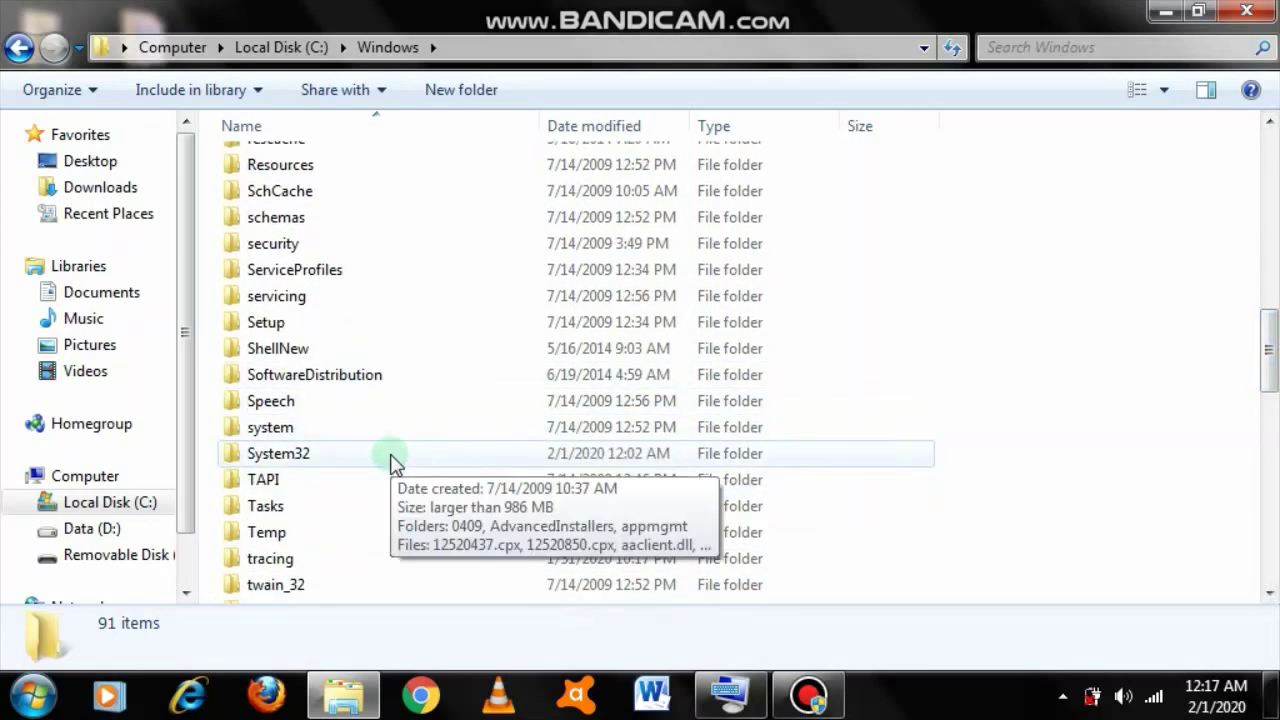
# - Open System32 and scroll its 2,916 items down to files starting with 's'
pyautogui.doubleClick(391, 462)
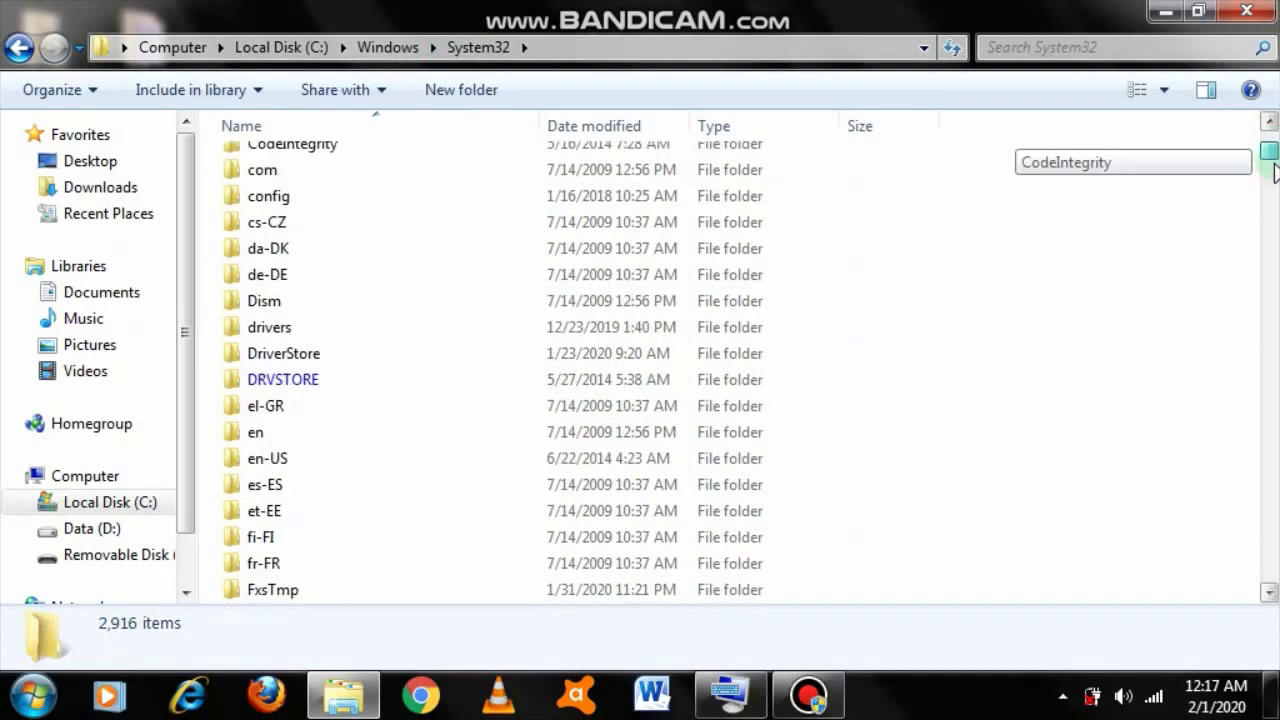
pyautogui.moveTo(1270, 150); pyautogui.dragTo(1270, 162)
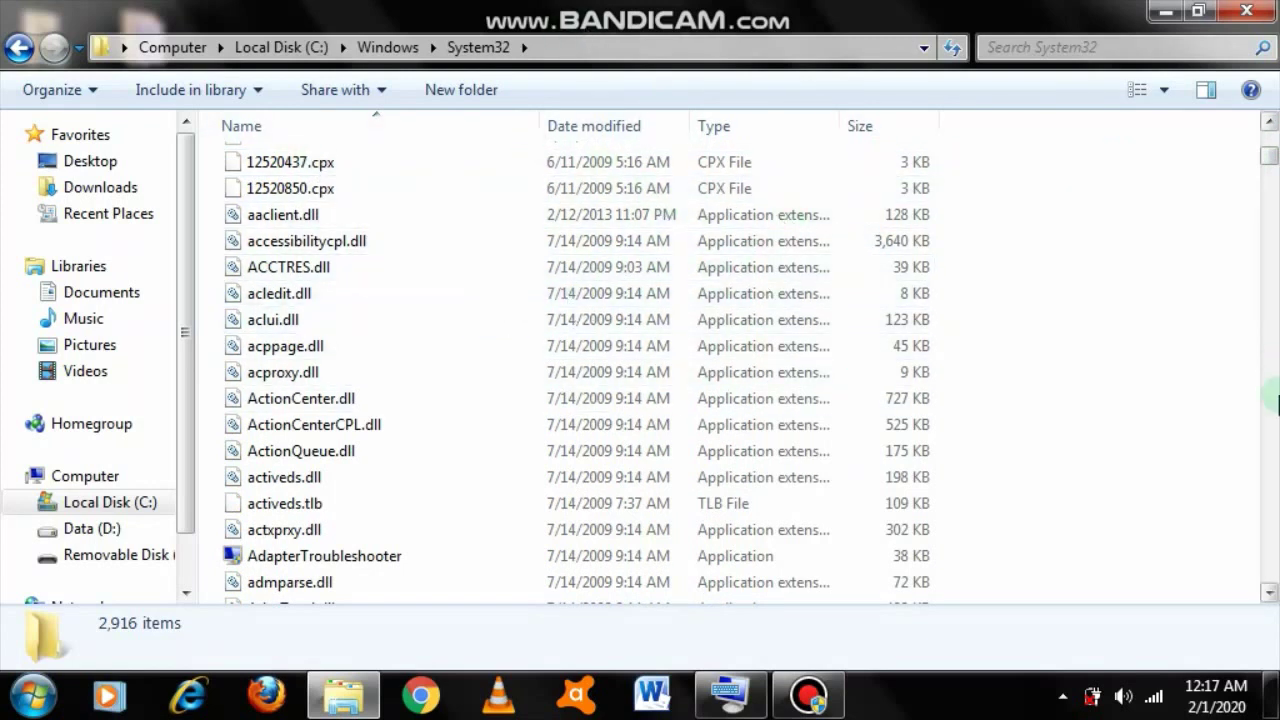
pyautogui.moveTo(1272, 178); pyautogui.dragTo(1273, 220)
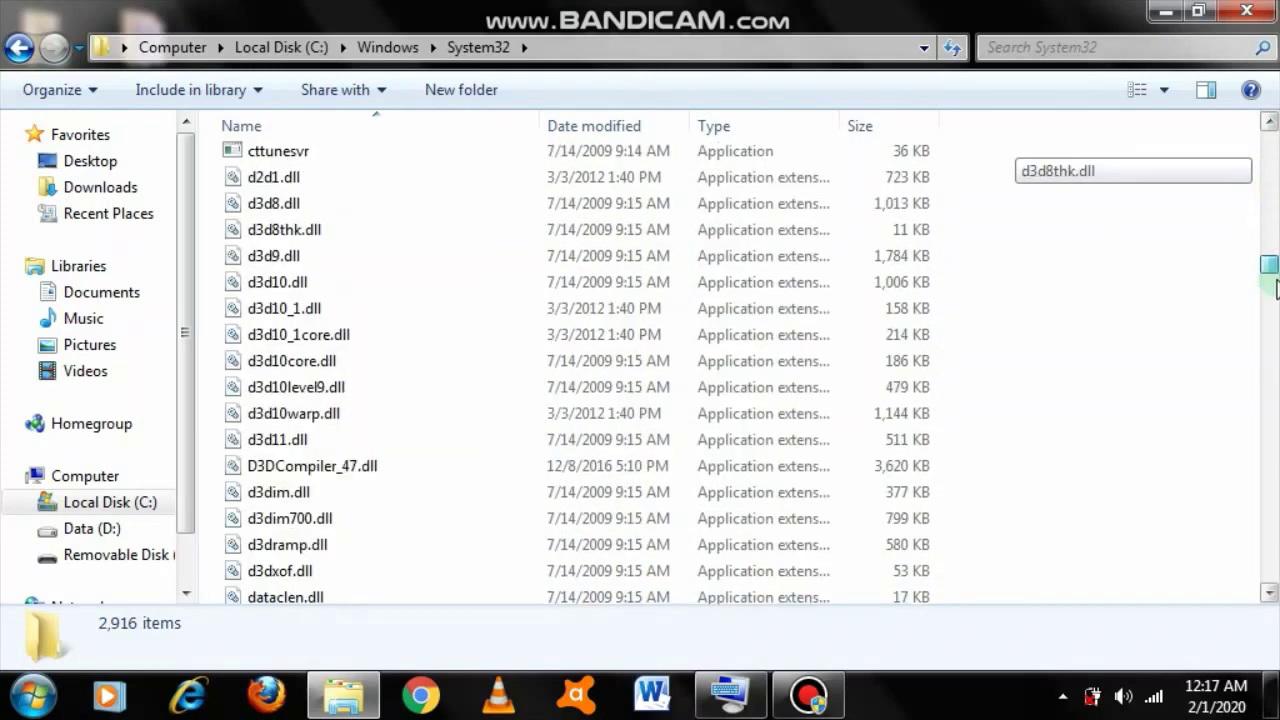
pyautogui.moveTo(1274, 237); pyautogui.dragTo(1277, 400)
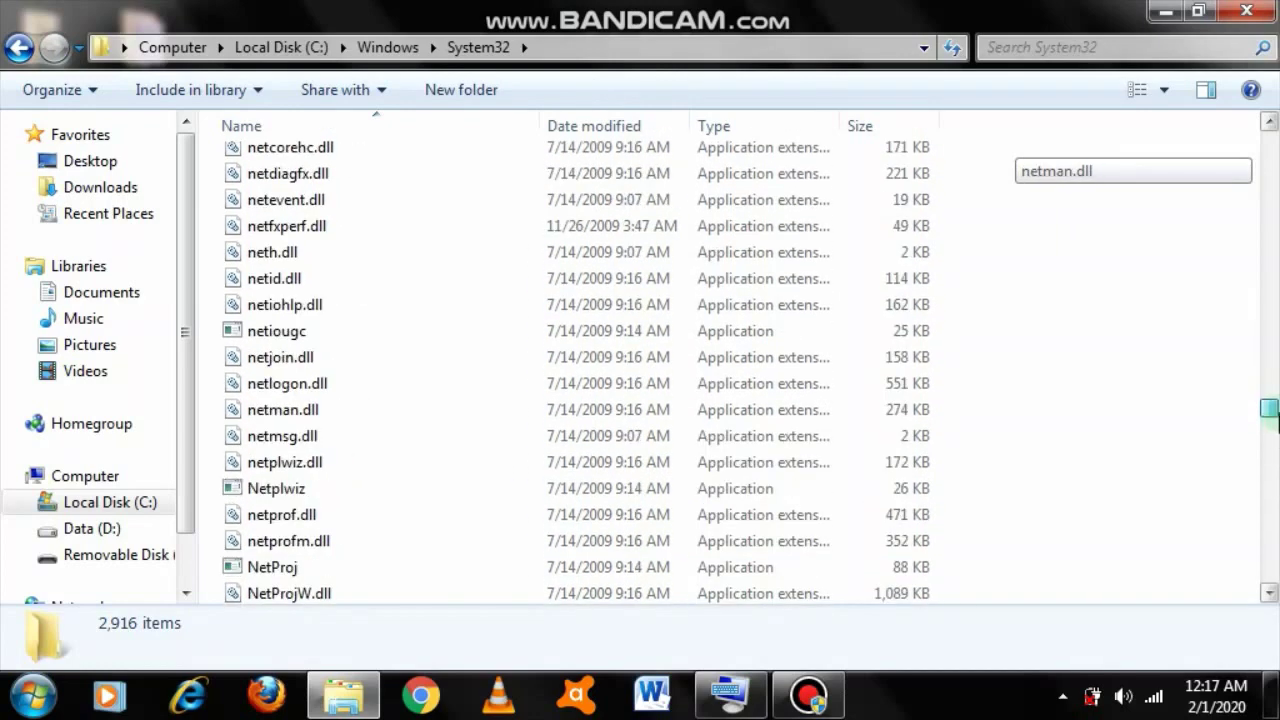
pyautogui.moveTo(1277, 400); pyautogui.dragTo(1277, 488)
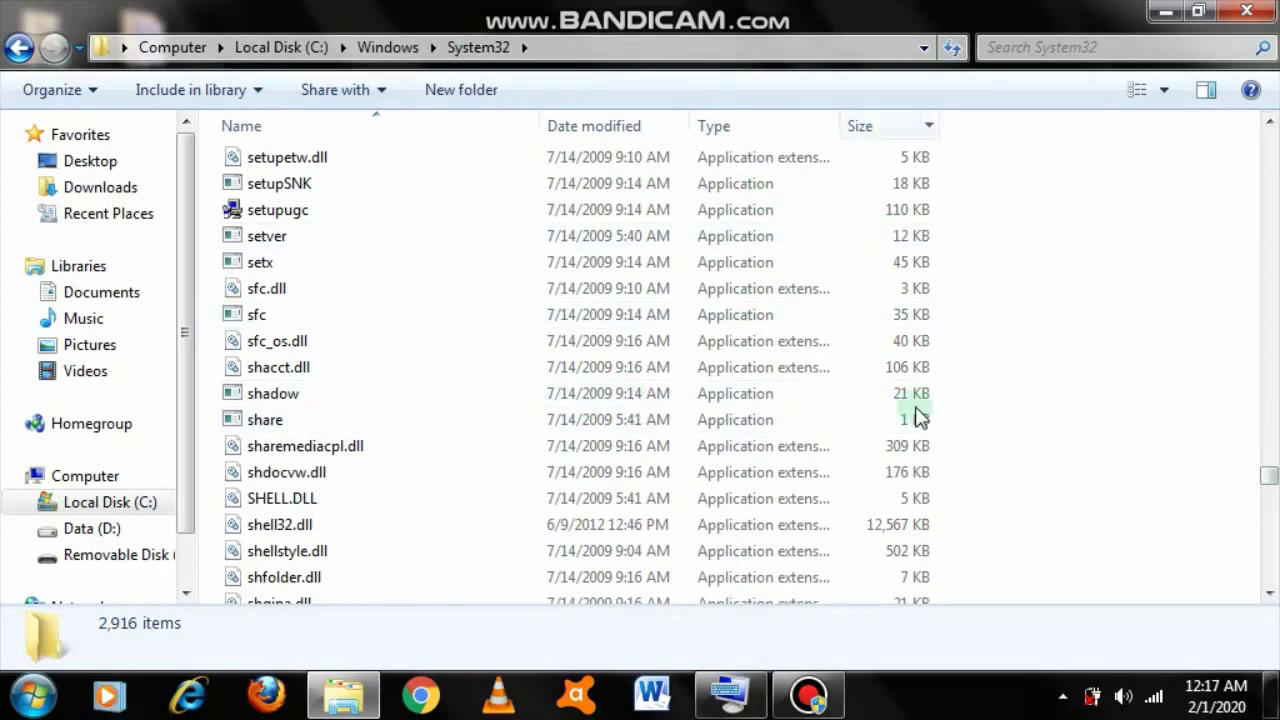
pyautogui.moveTo(1270, 484); pyautogui.dragTo(1274, 498)
pyautogui.scroll(-1, 712, 305)
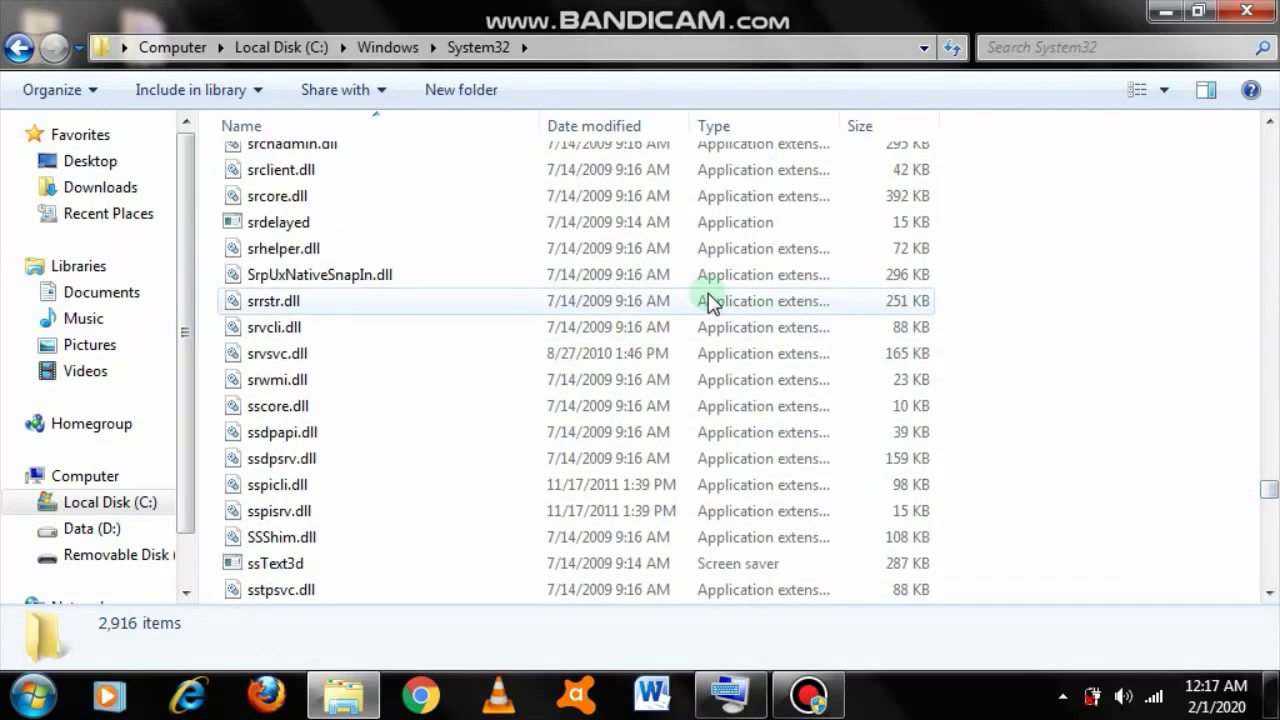
pyautogui.scroll(-1, 712, 303)
pyautogui.scroll(-2, 712, 303)
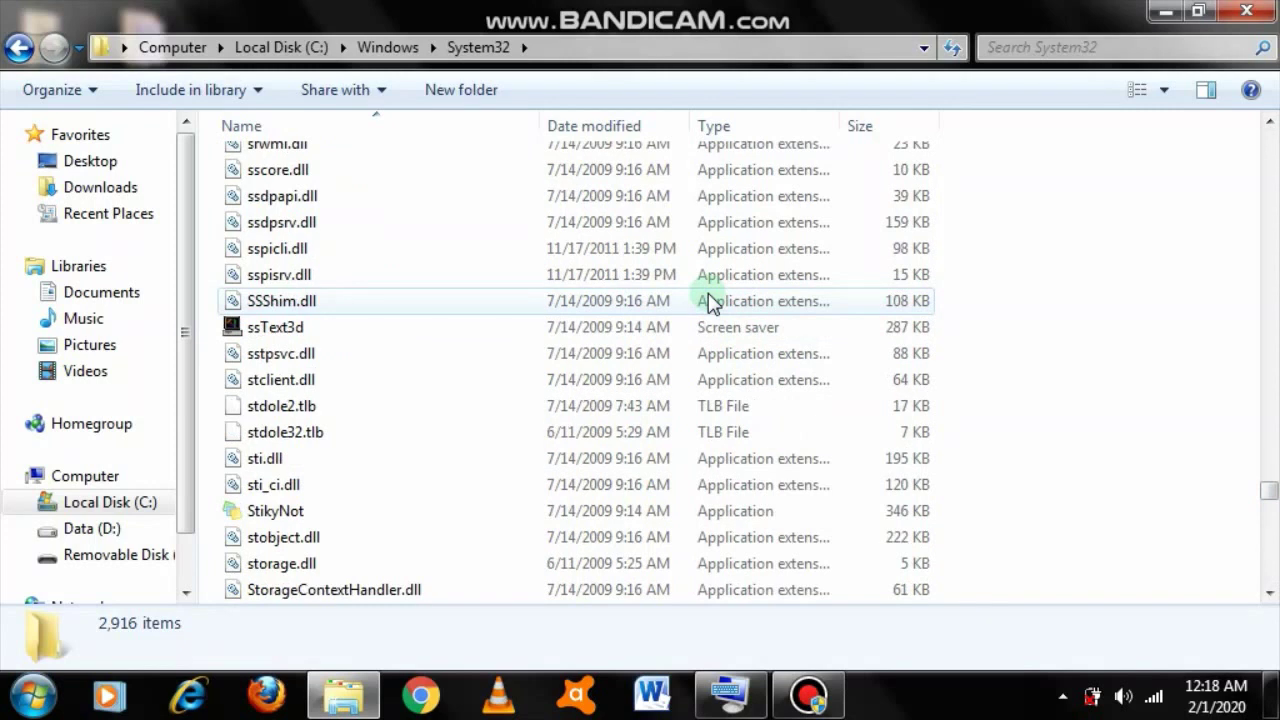
pyautogui.scroll(-2, 712, 303)
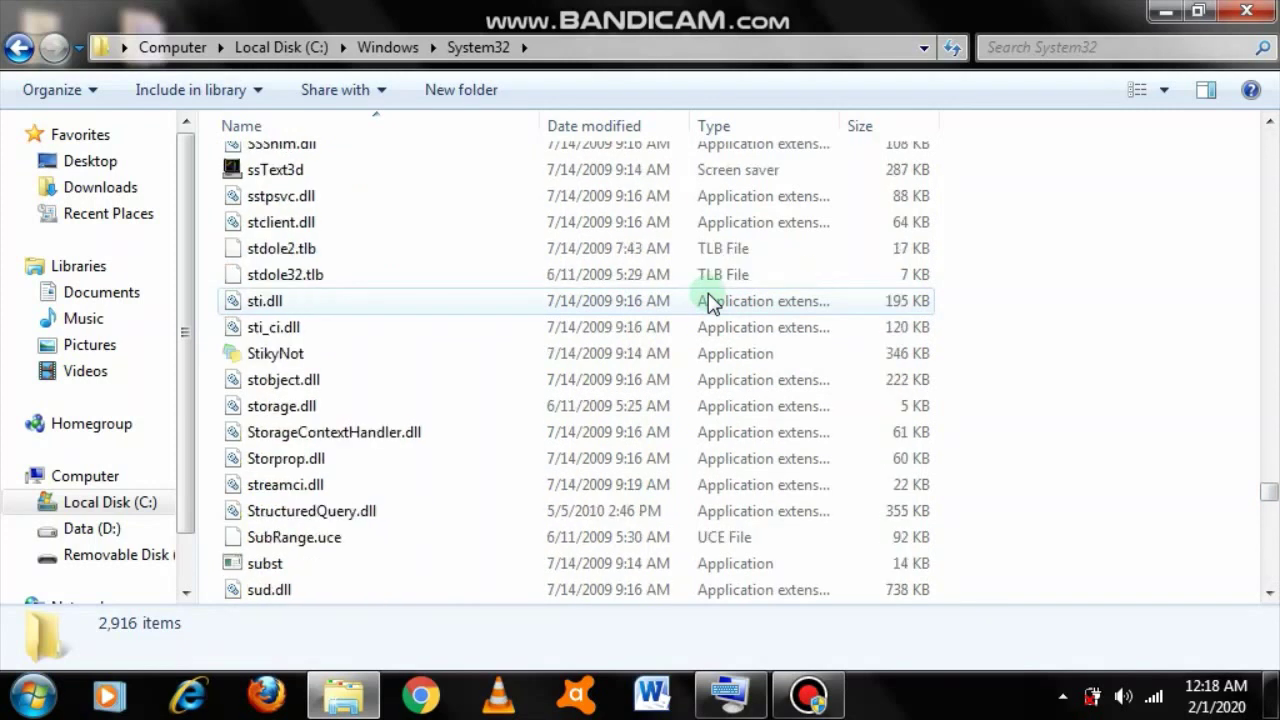
pyautogui.scroll(-1, 712, 303)
pyautogui.scroll(-1, 712, 303)
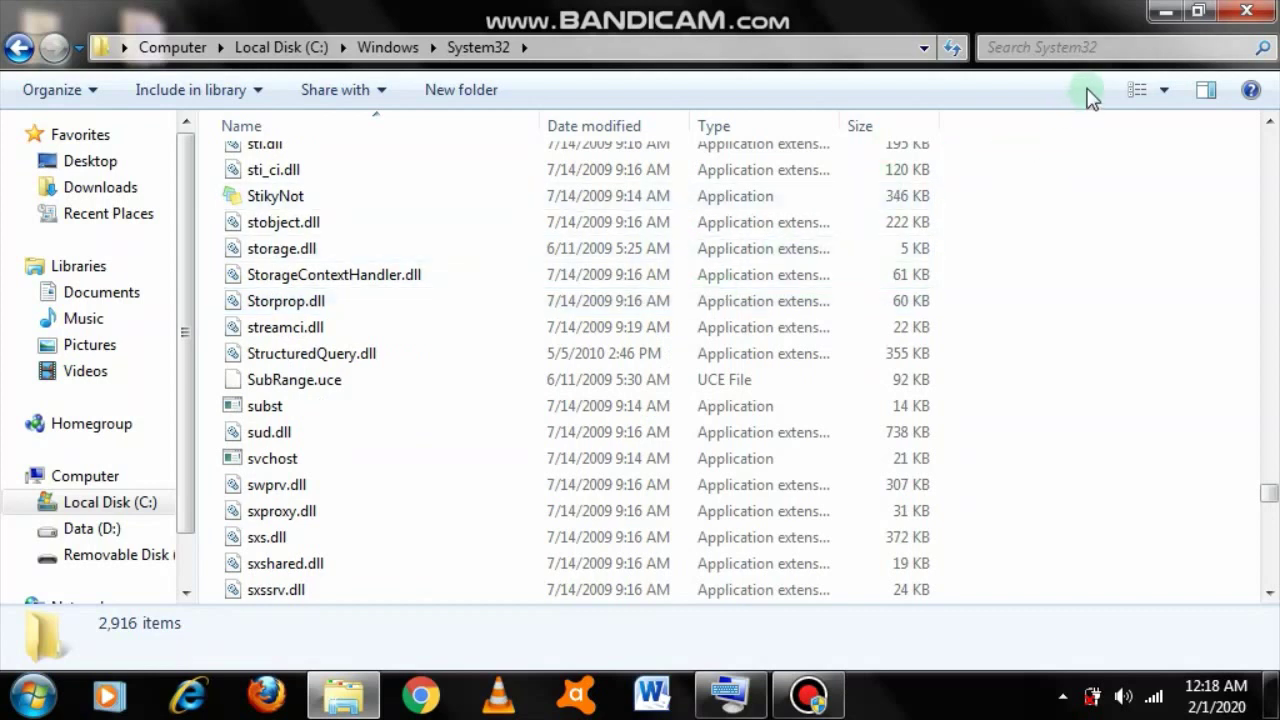
# - Search System32 for 'Slui' and select the slui application in the results
pyautogui.click(1097, 48)
pyautogui.write('S')
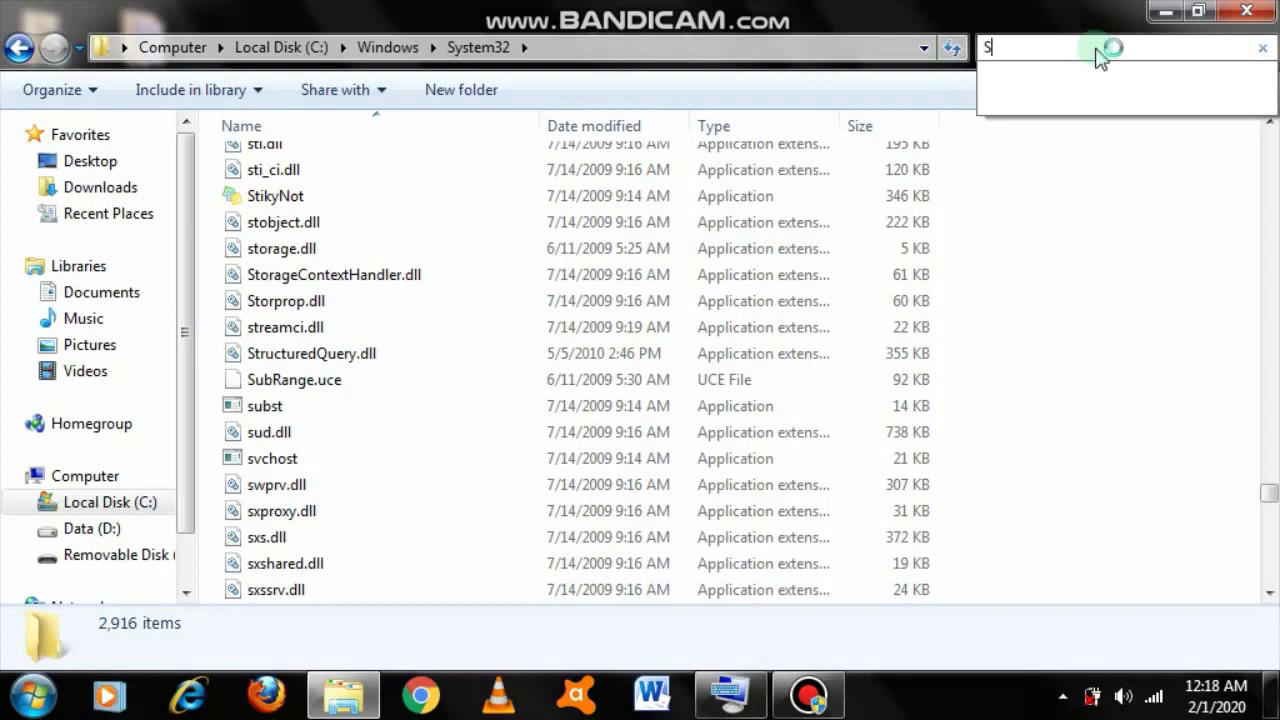
pyautogui.write('lu')
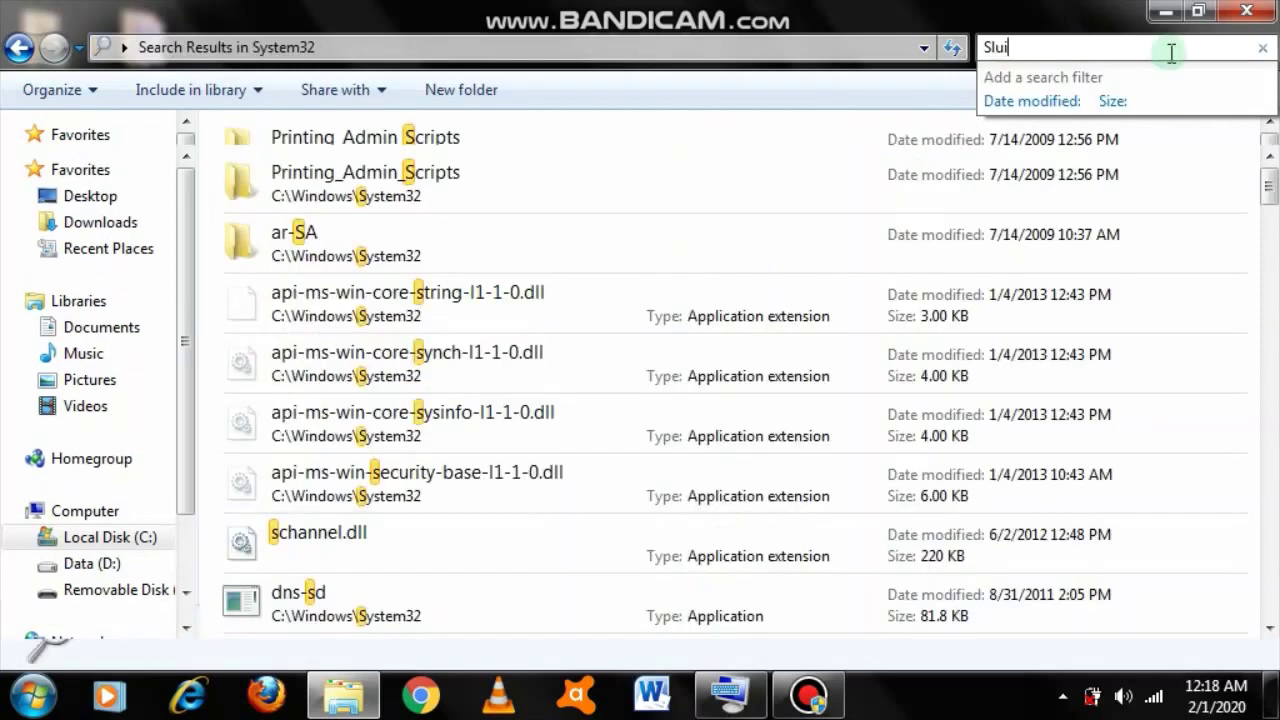
pyautogui.write('i')
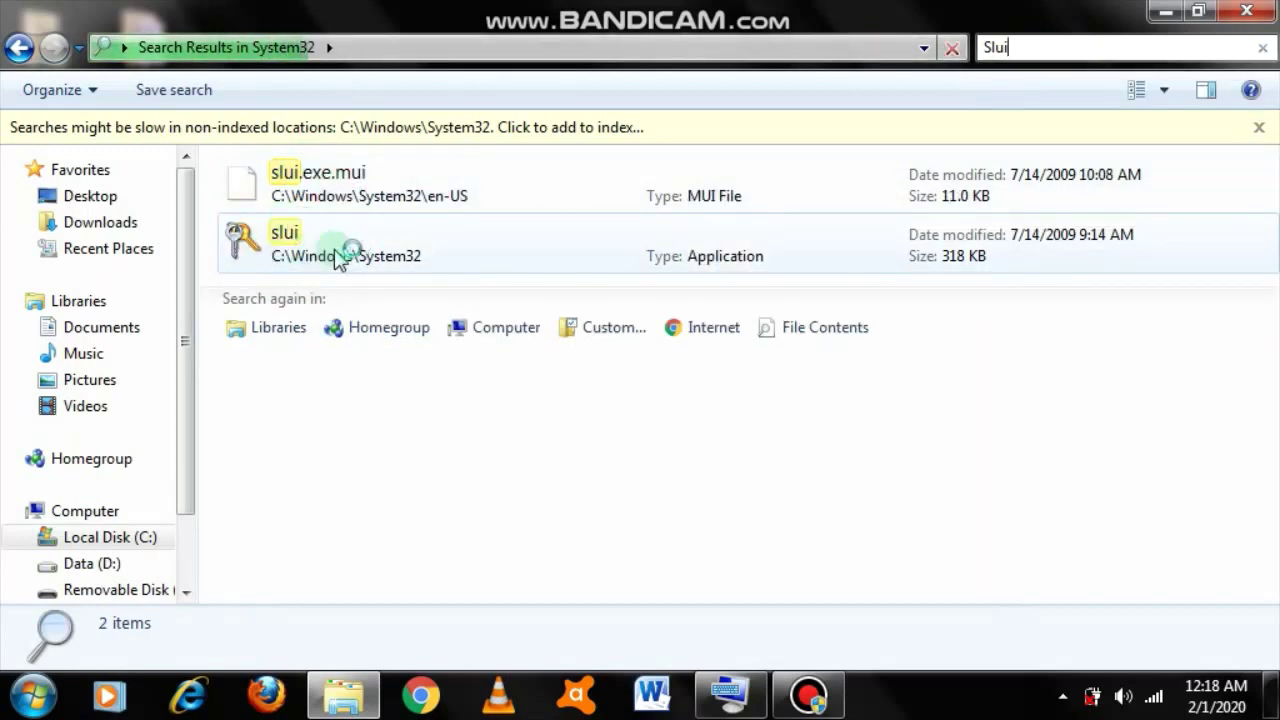
pyautogui.click(338, 258)
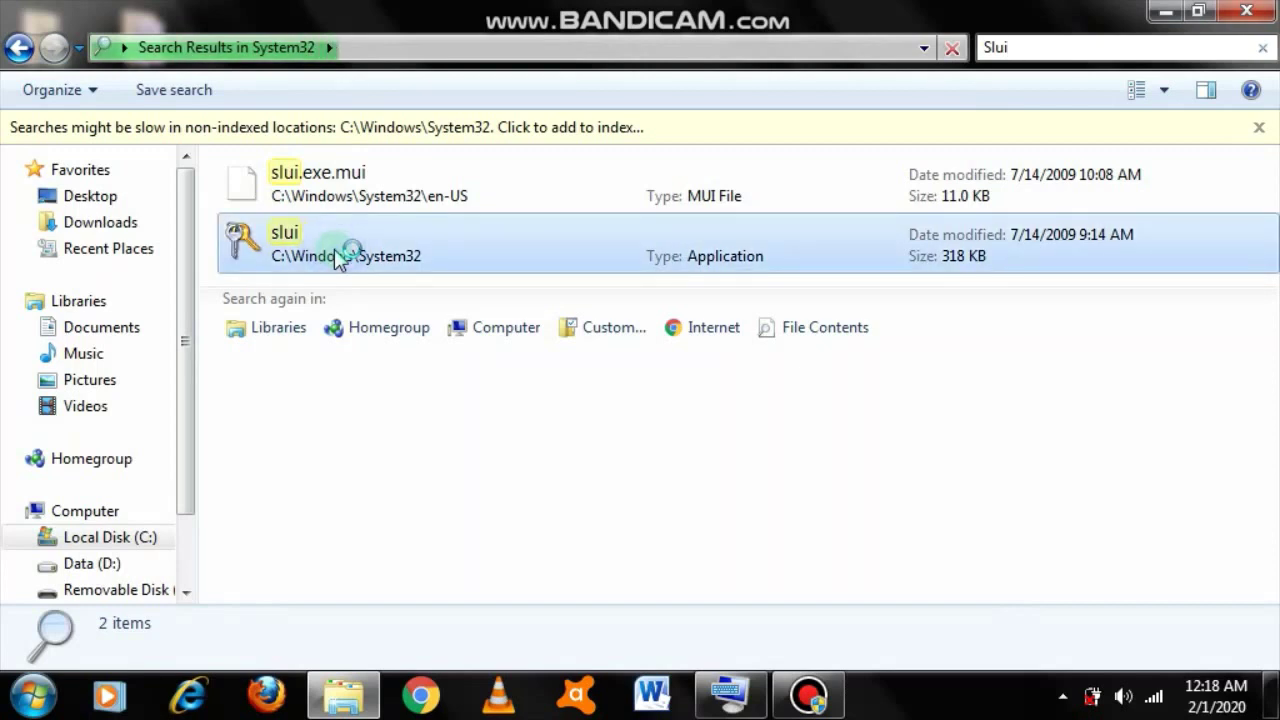
pyautogui.rightClick(338, 258)
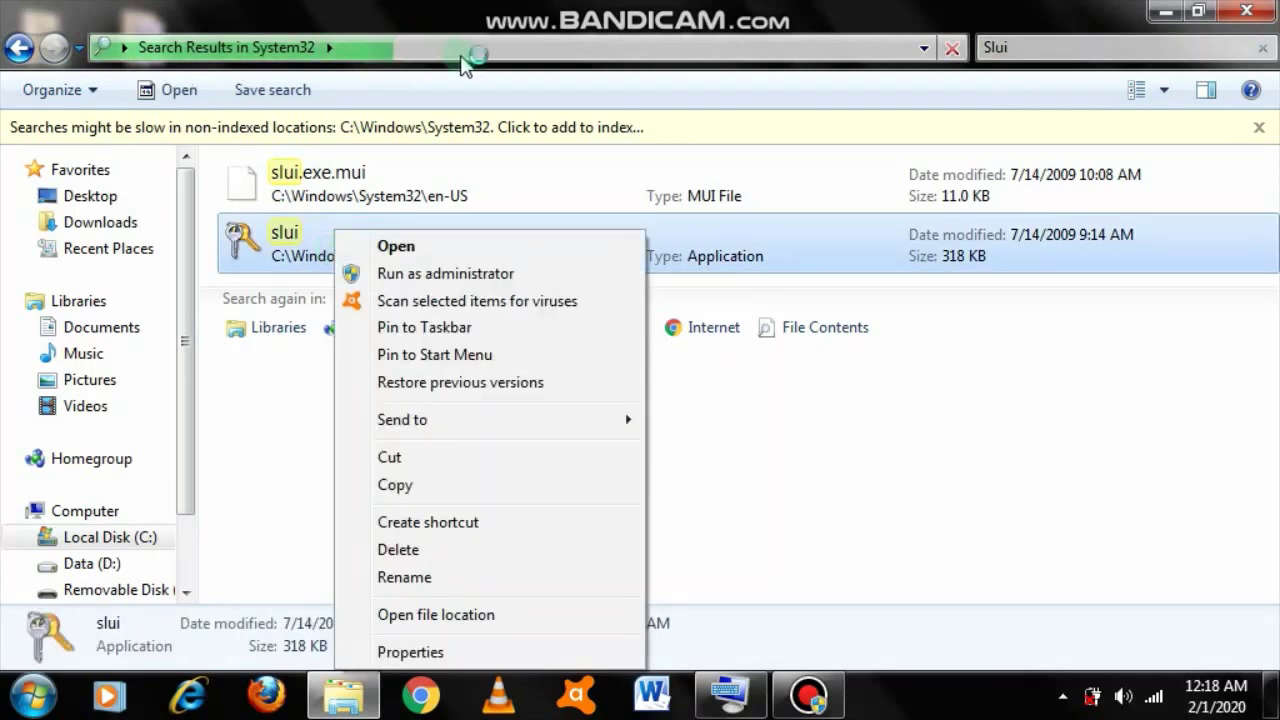
pyautogui.click(795, 488)
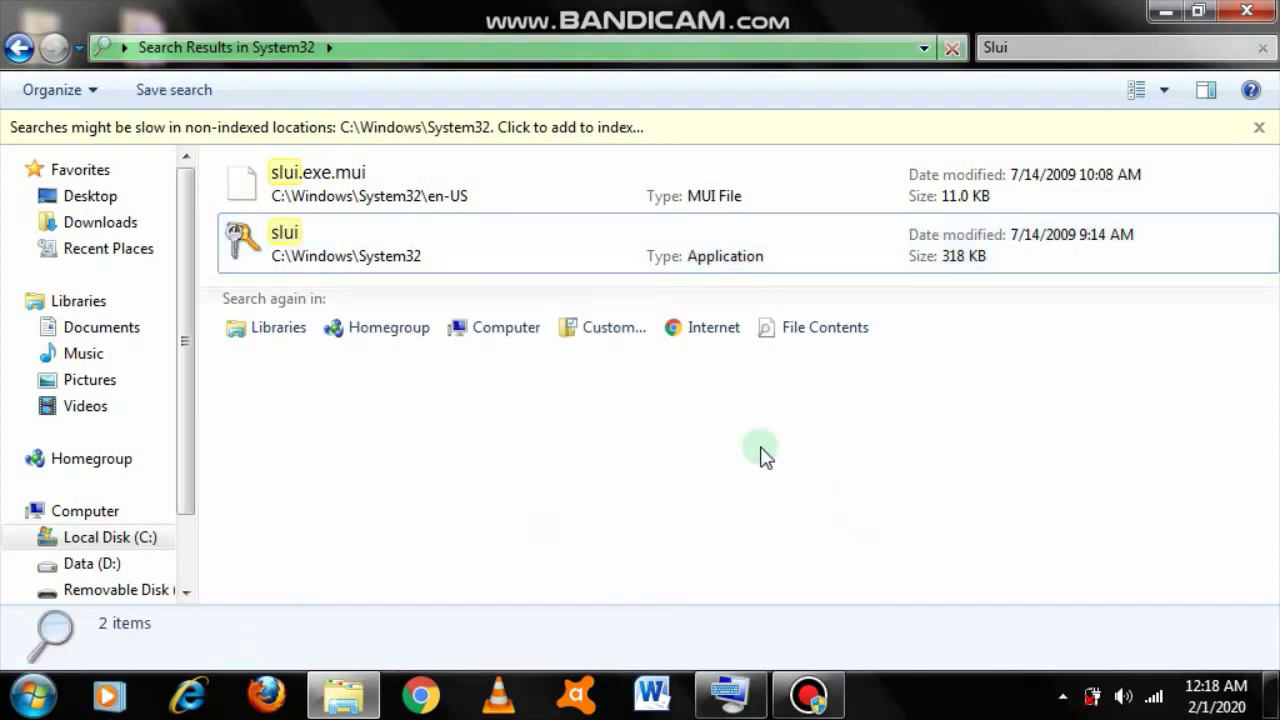
pyautogui.click(408, 260)
pyautogui.rightClick(410, 258)
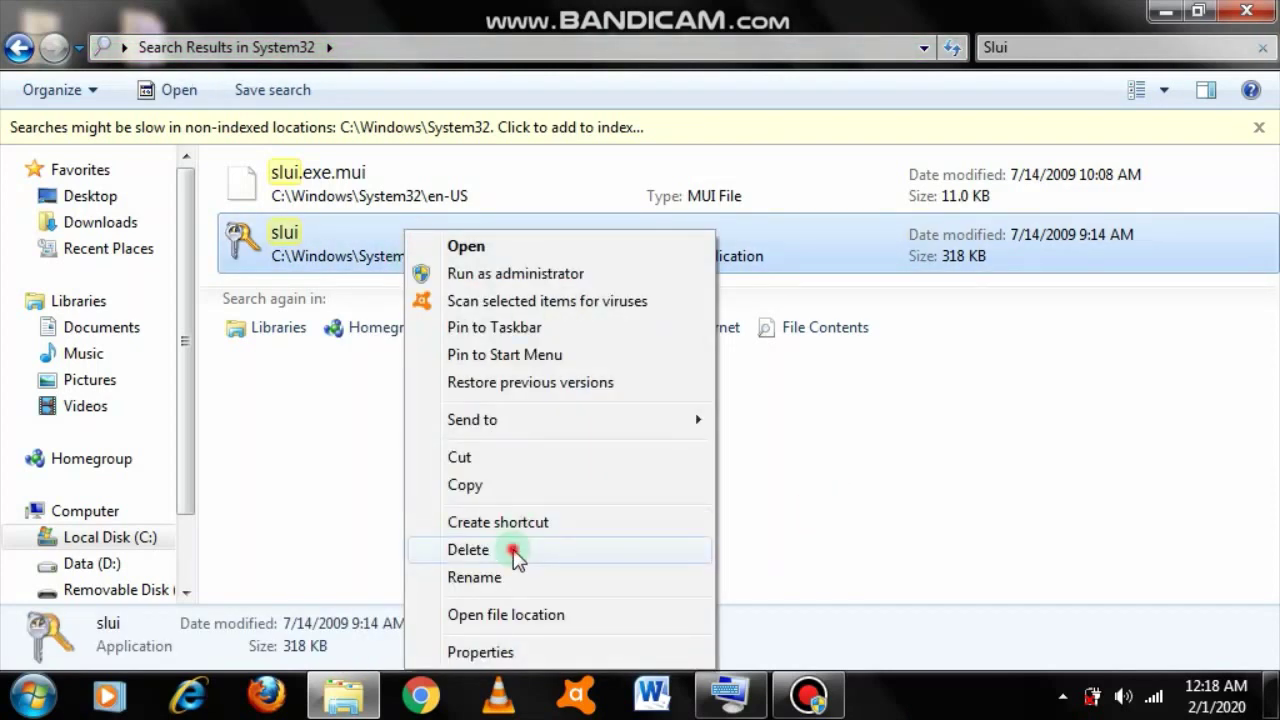
pyautogui.click(513, 551)
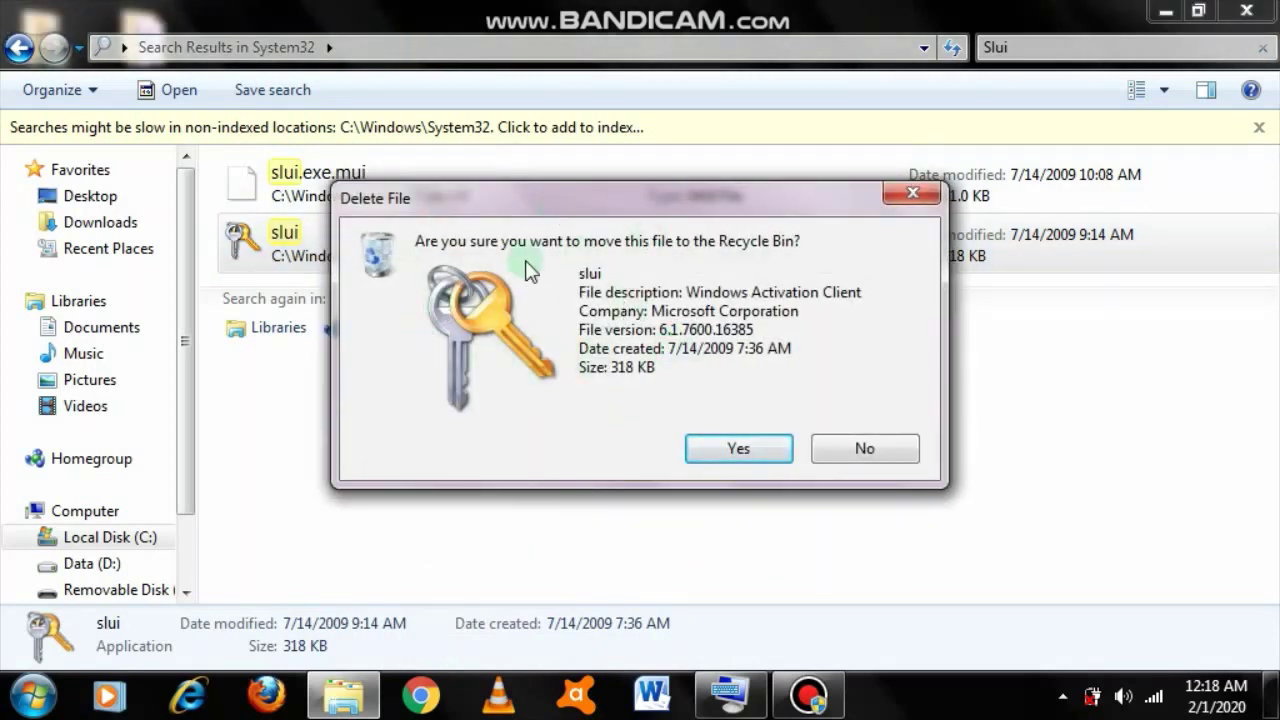
pyautogui.click(739, 451)
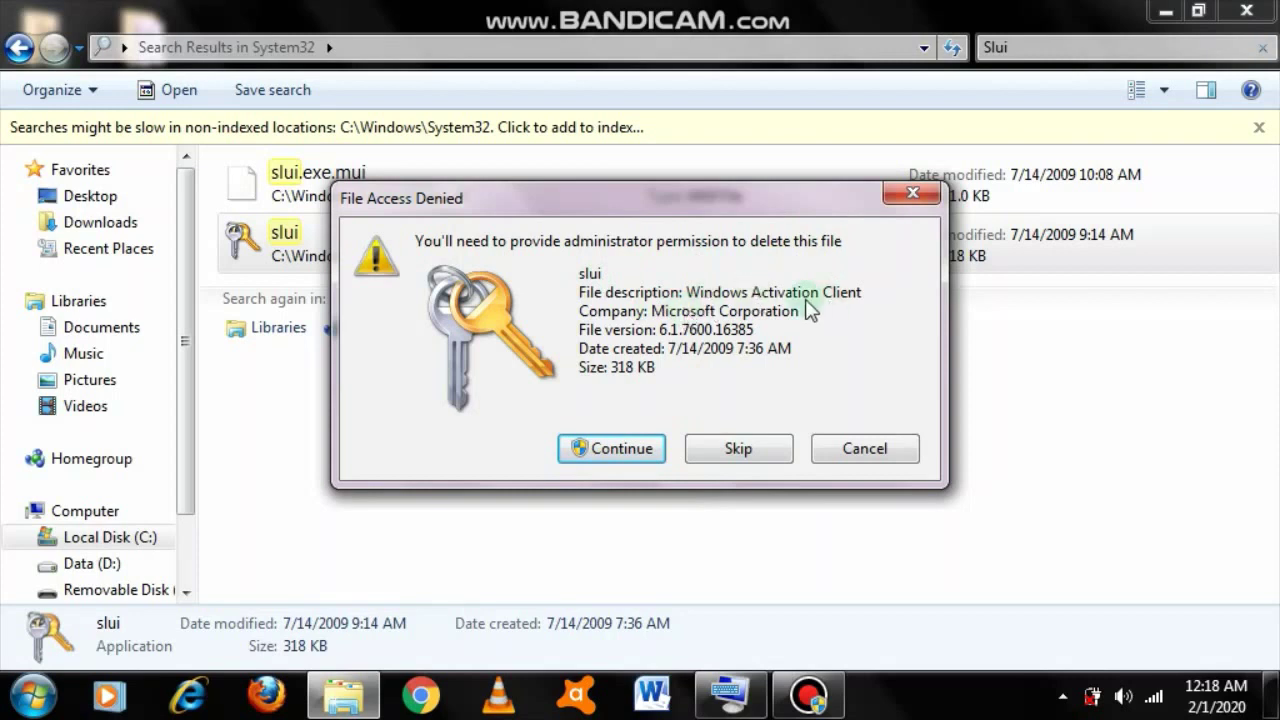
pyautogui.click(610, 454)
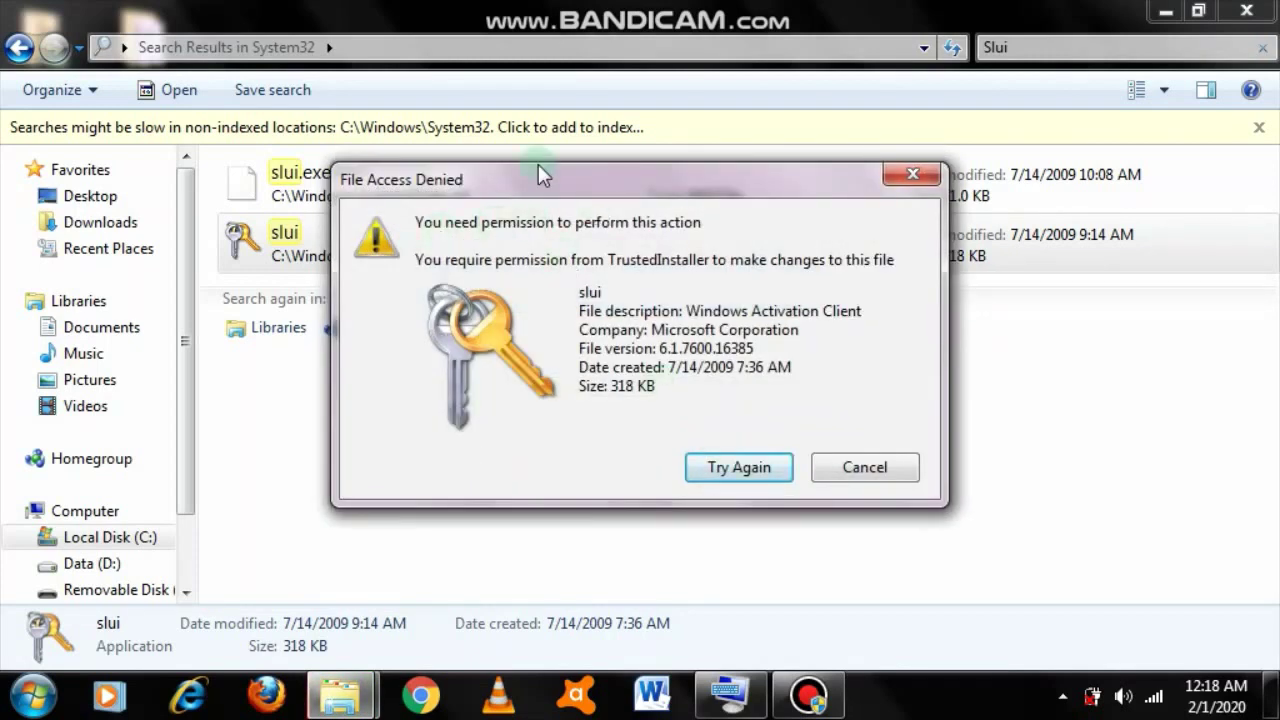
pyautogui.click(712, 456)
pyautogui.click(724, 478)
pyautogui.click(866, 467)
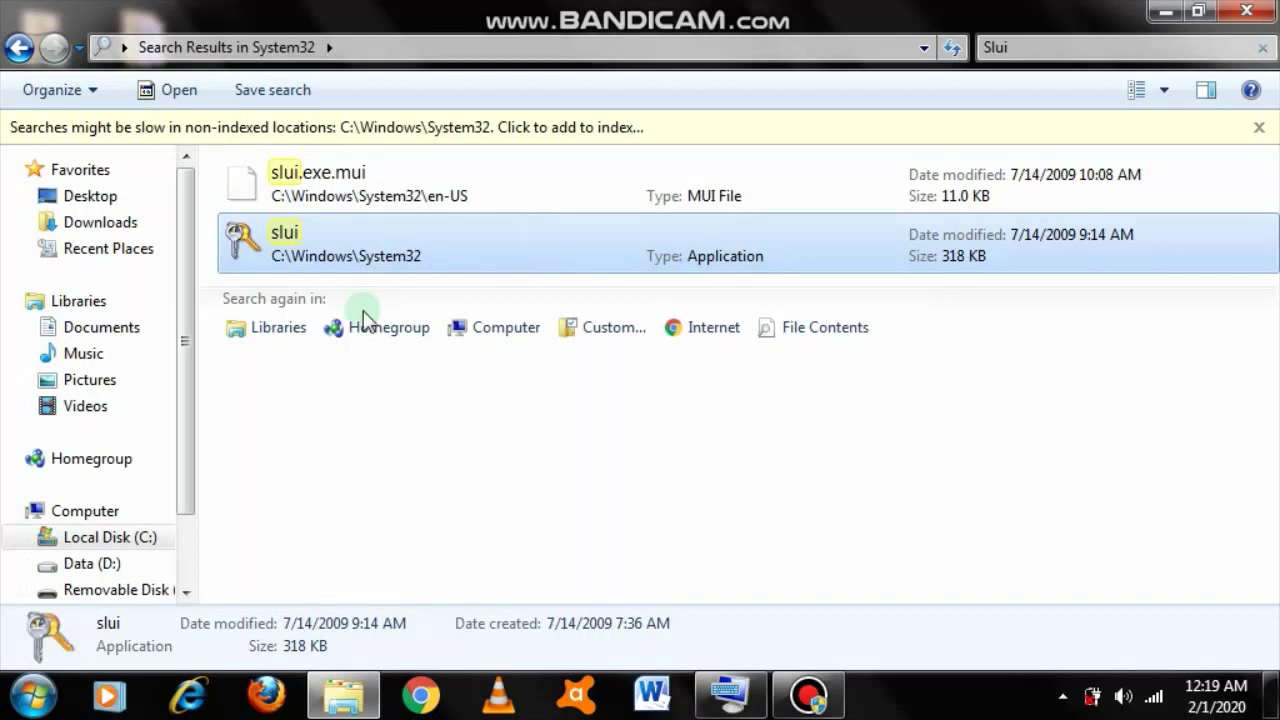
# - Open the slui file's Properties on the Security tab
pyautogui.rightClick(326, 254)
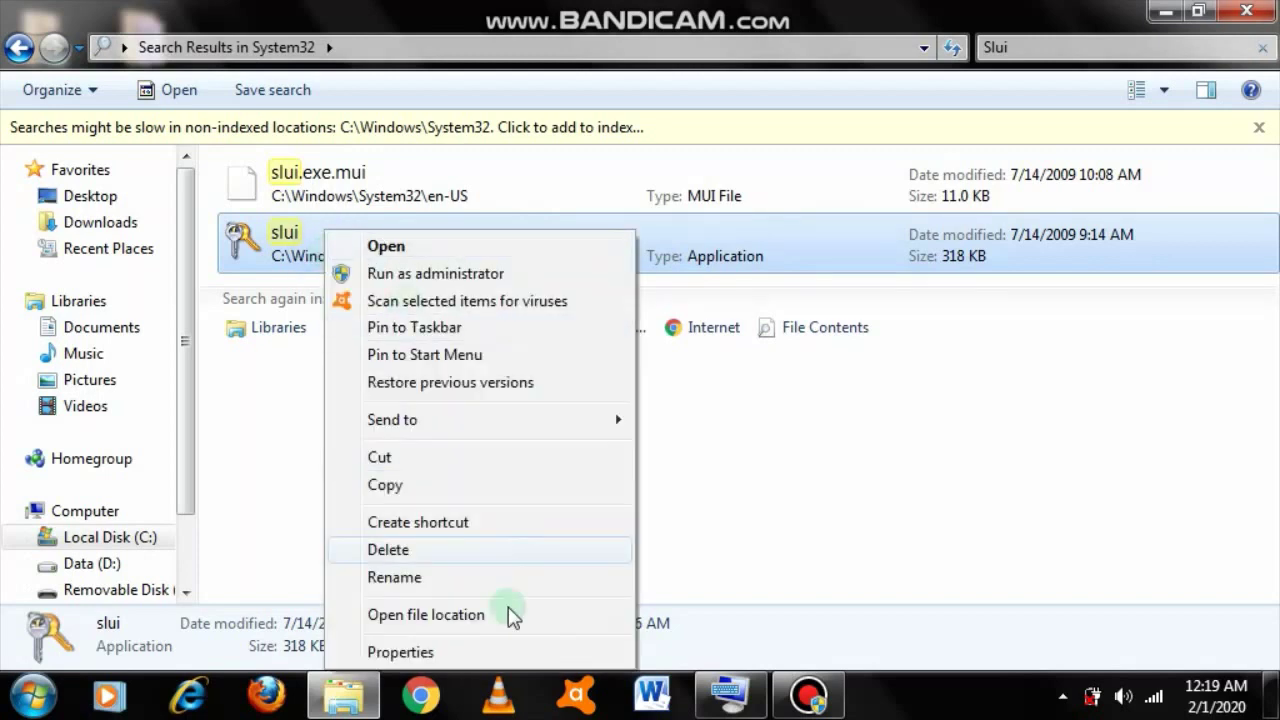
pyautogui.click(451, 652)
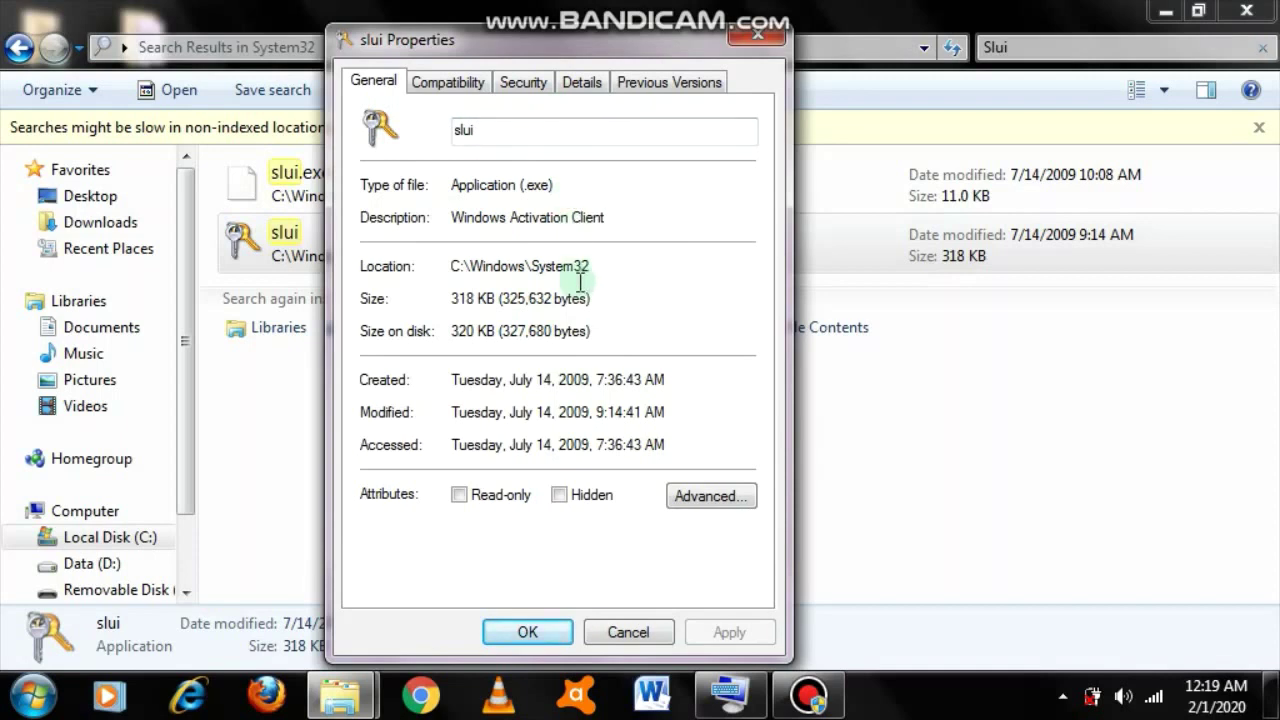
pyautogui.click(537, 88)
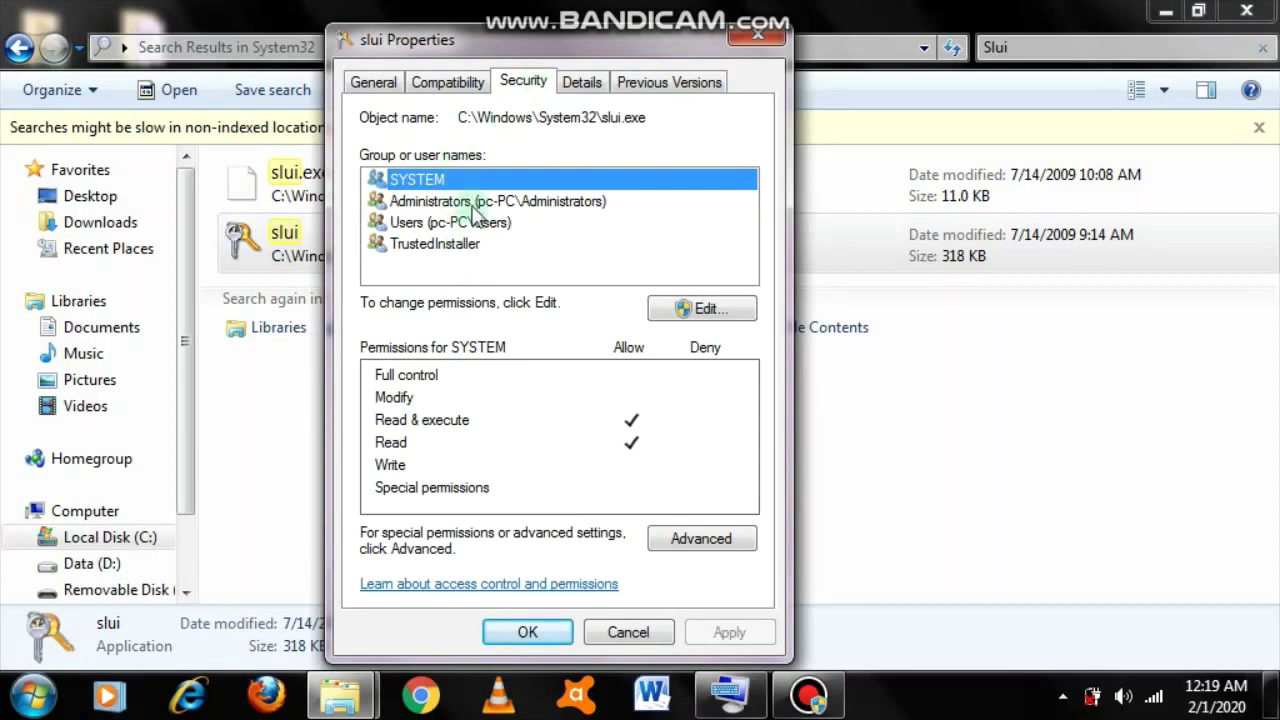
# - Review SYSTEM, Administrators, Users and TrustedInstaller permissions, then open the permissions editor
pyautogui.click(514, 201)
pyautogui.click(512, 222)
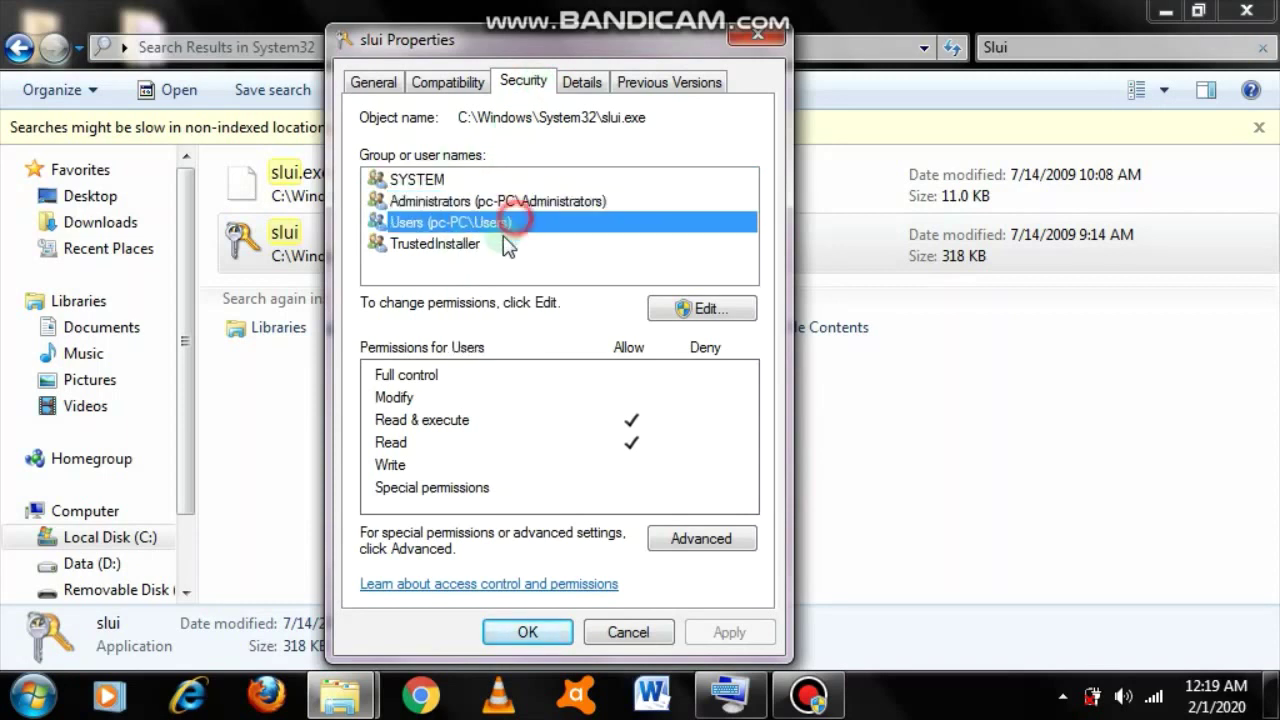
pyautogui.click(503, 246)
pyautogui.click(498, 181)
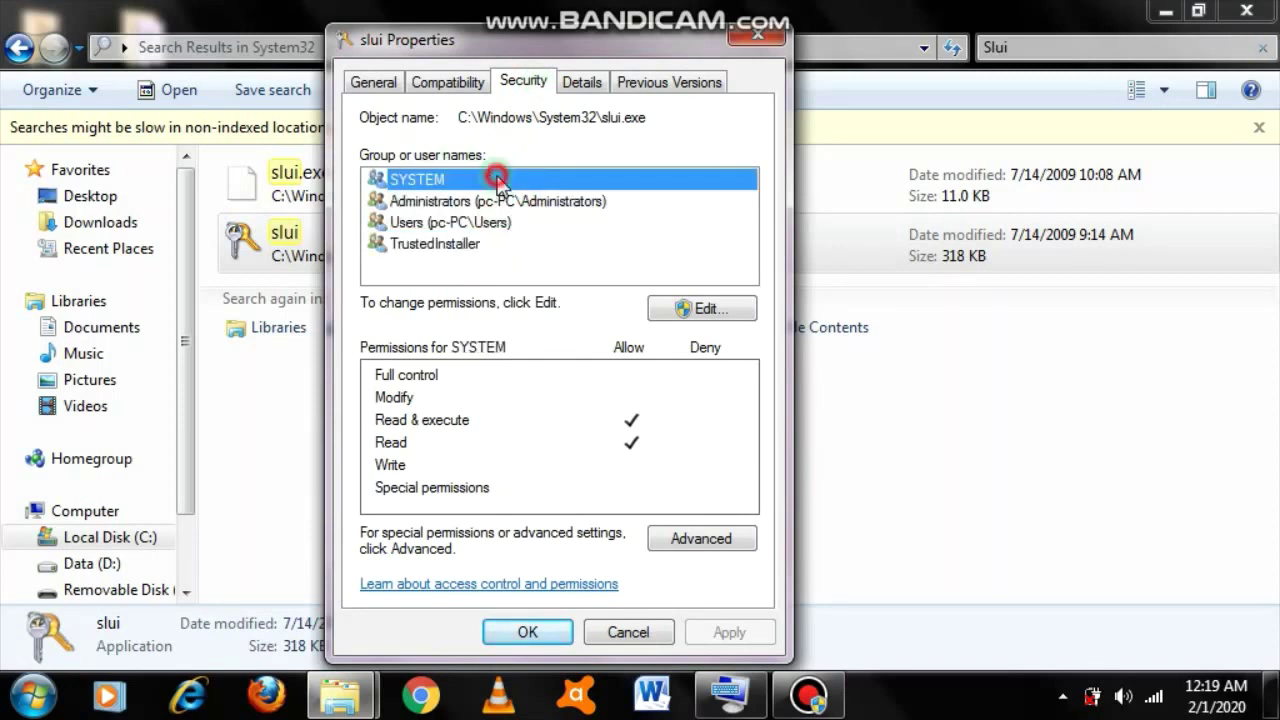
pyautogui.click(498, 201)
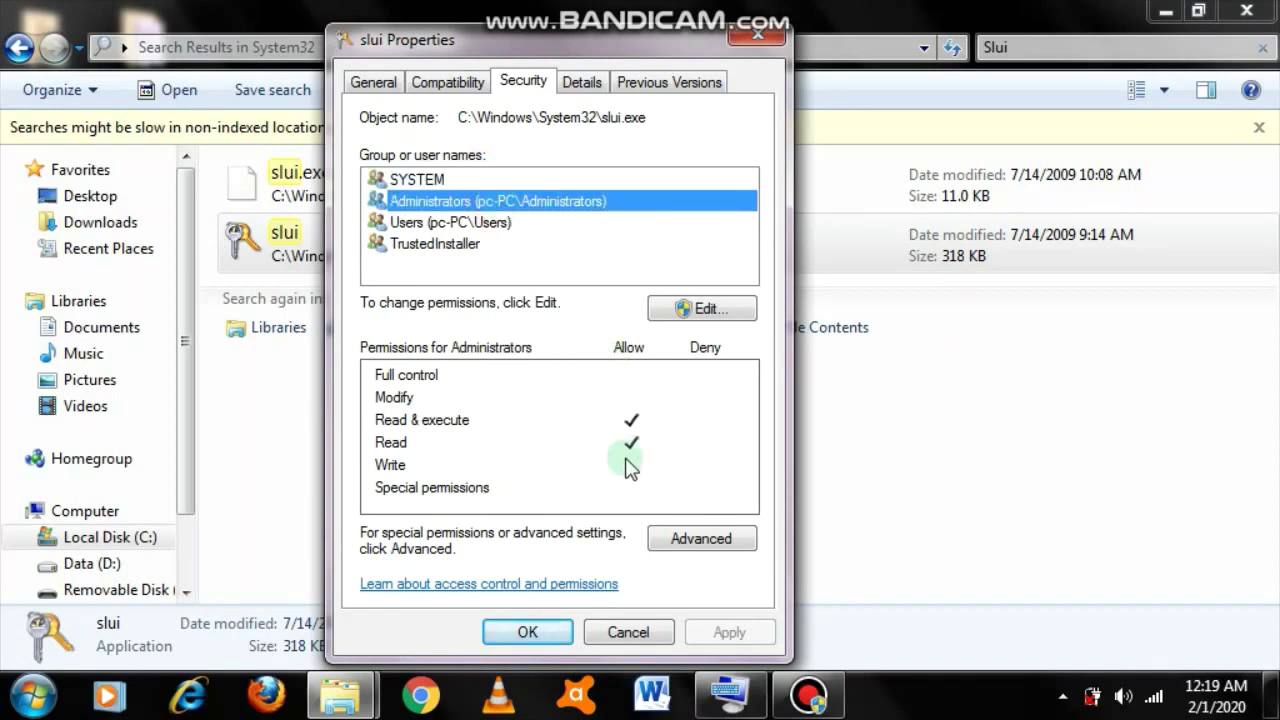
pyautogui.click(512, 225)
pyautogui.click(512, 250)
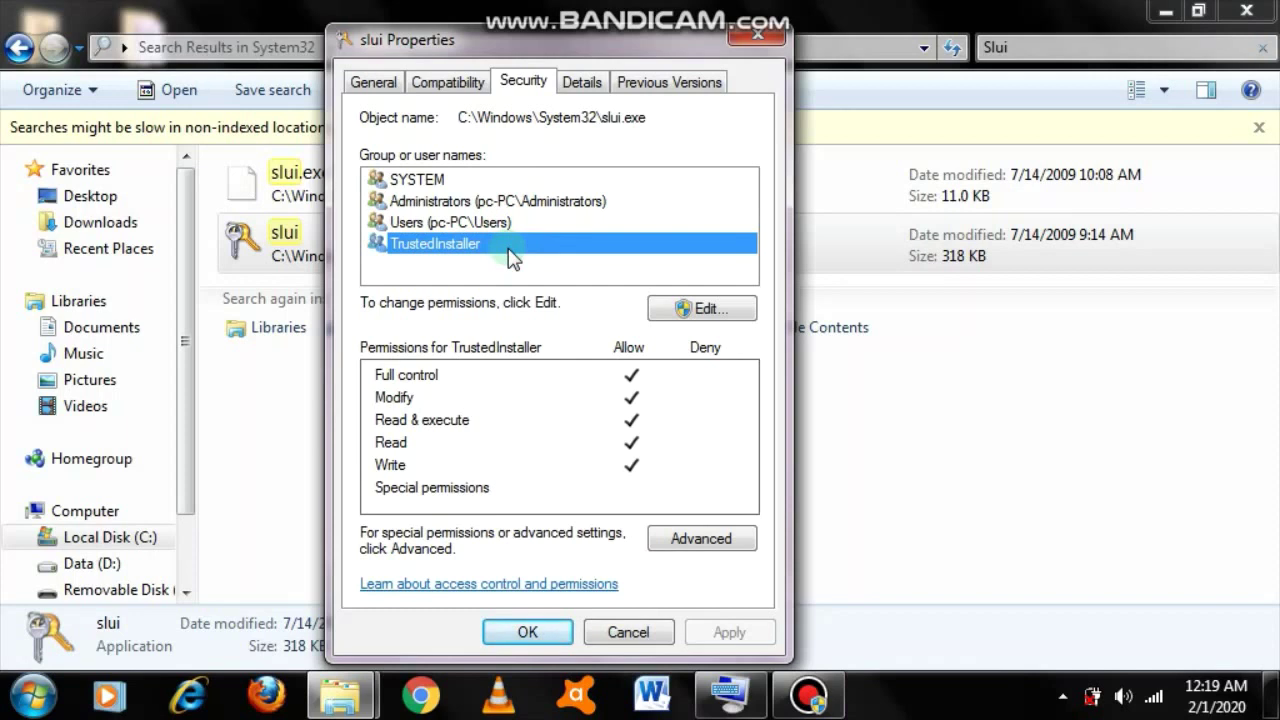
pyautogui.click(475, 179)
pyautogui.click(682, 311)
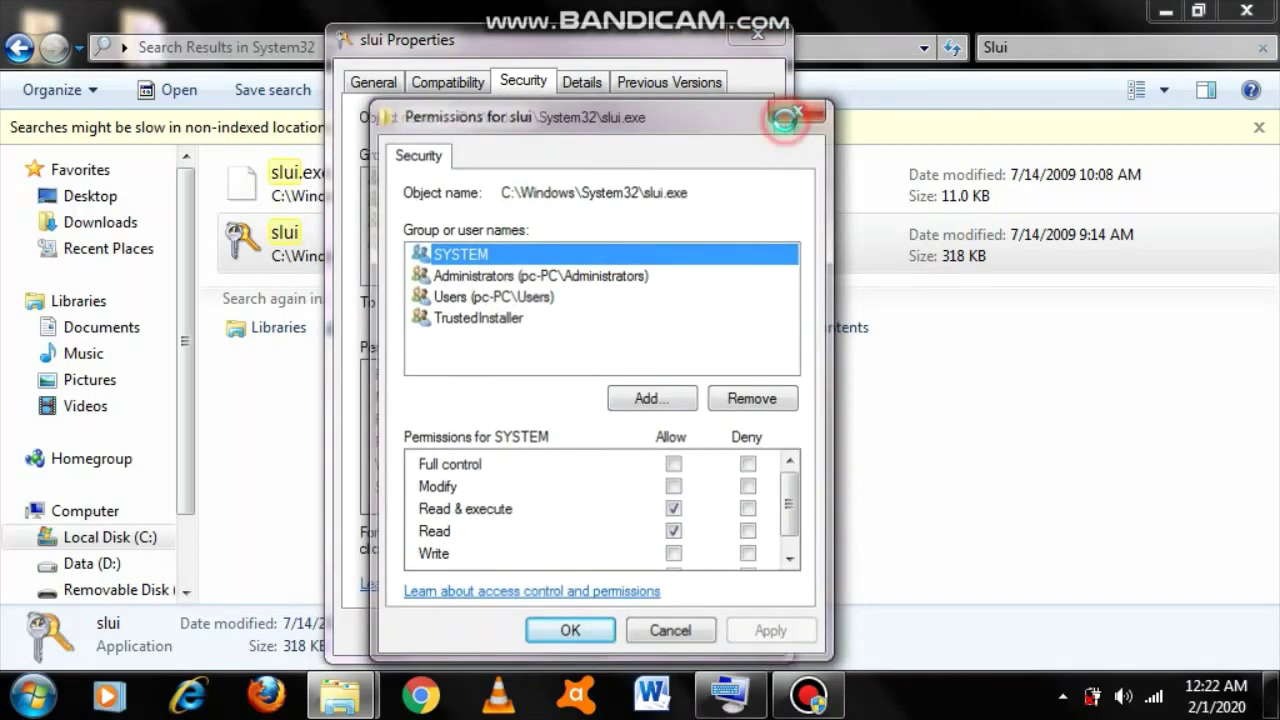
# - Replace TrustedInstaller with the current user account as slui's owner in Advanced Security Settings
pyautogui.click(785, 117)
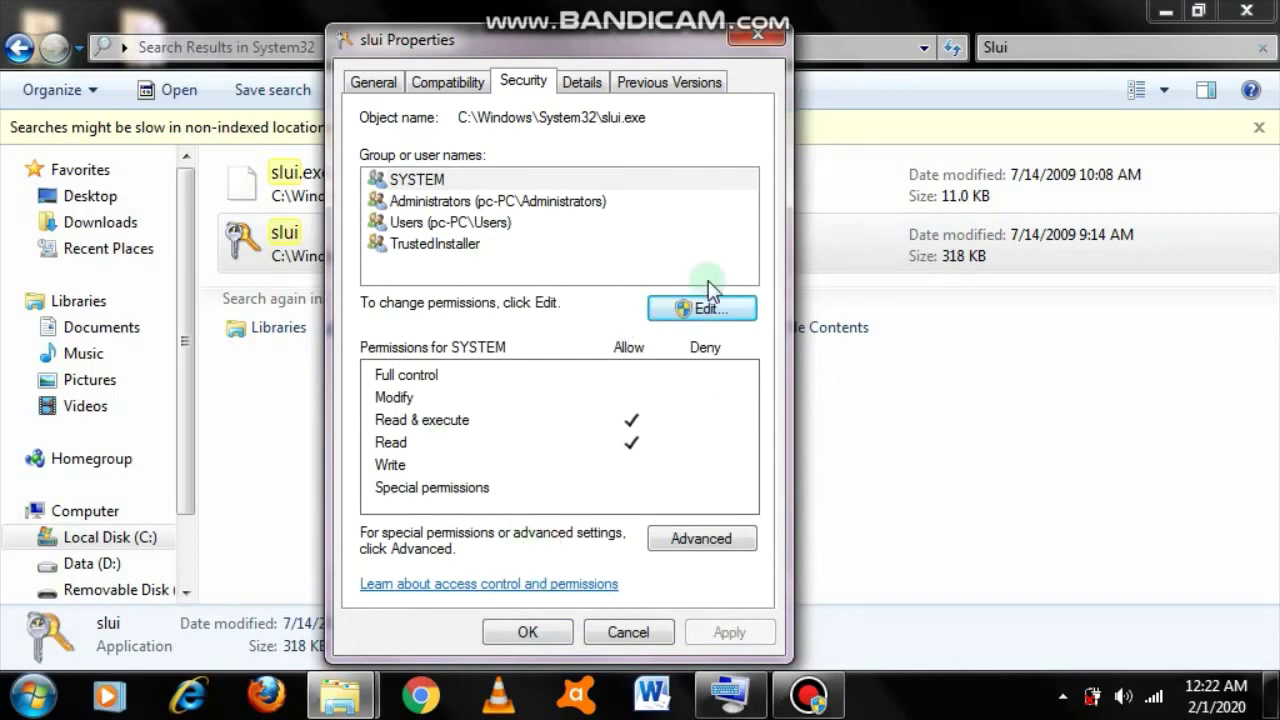
pyautogui.click(689, 545)
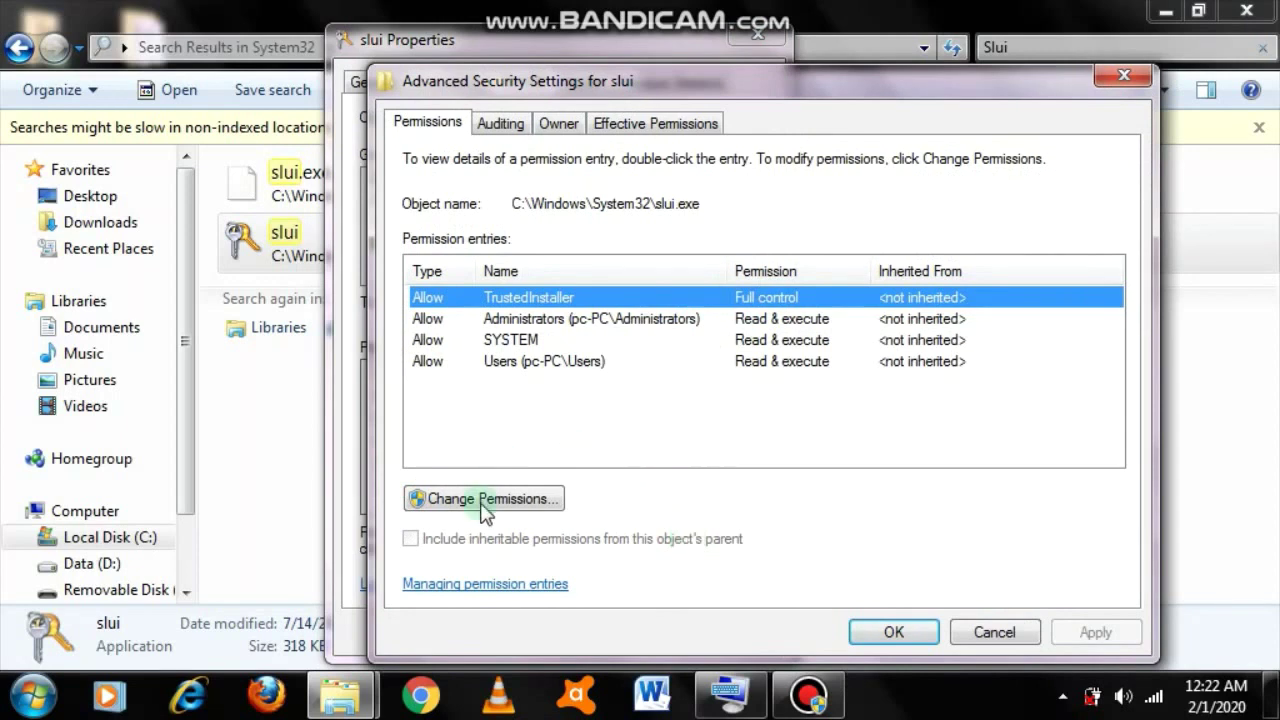
pyautogui.click(566, 126)
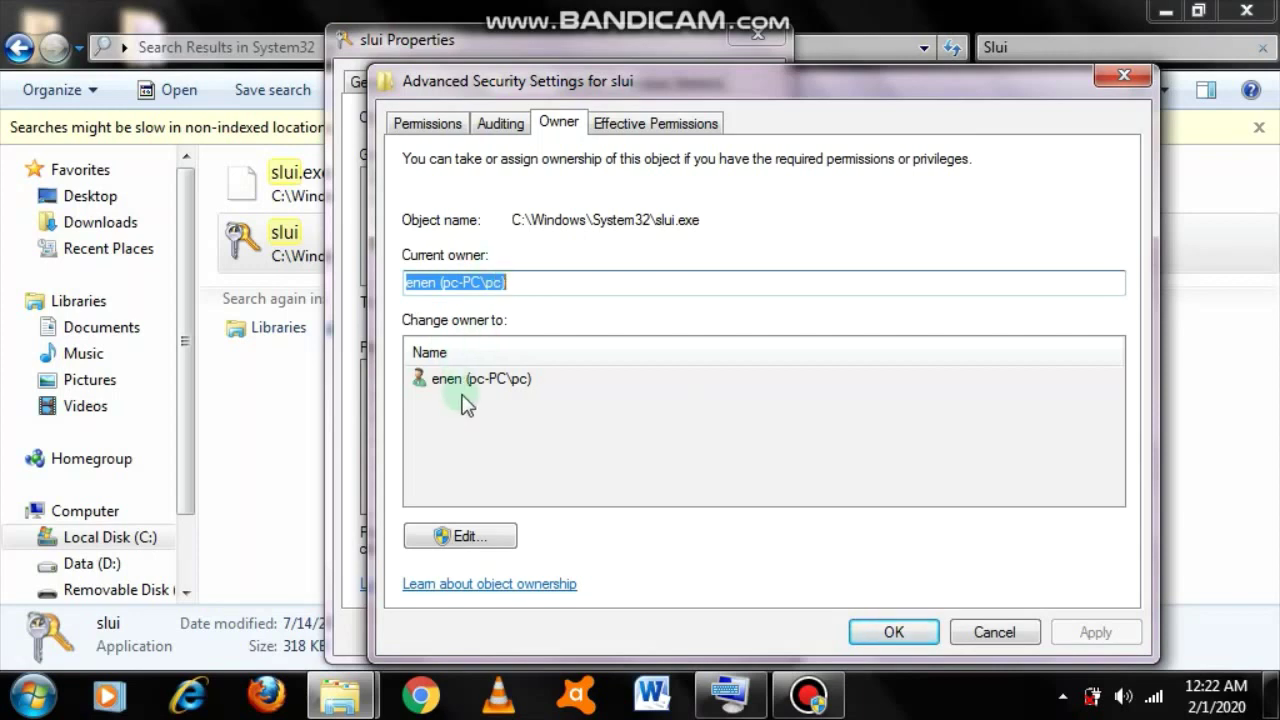
pyautogui.click(462, 540)
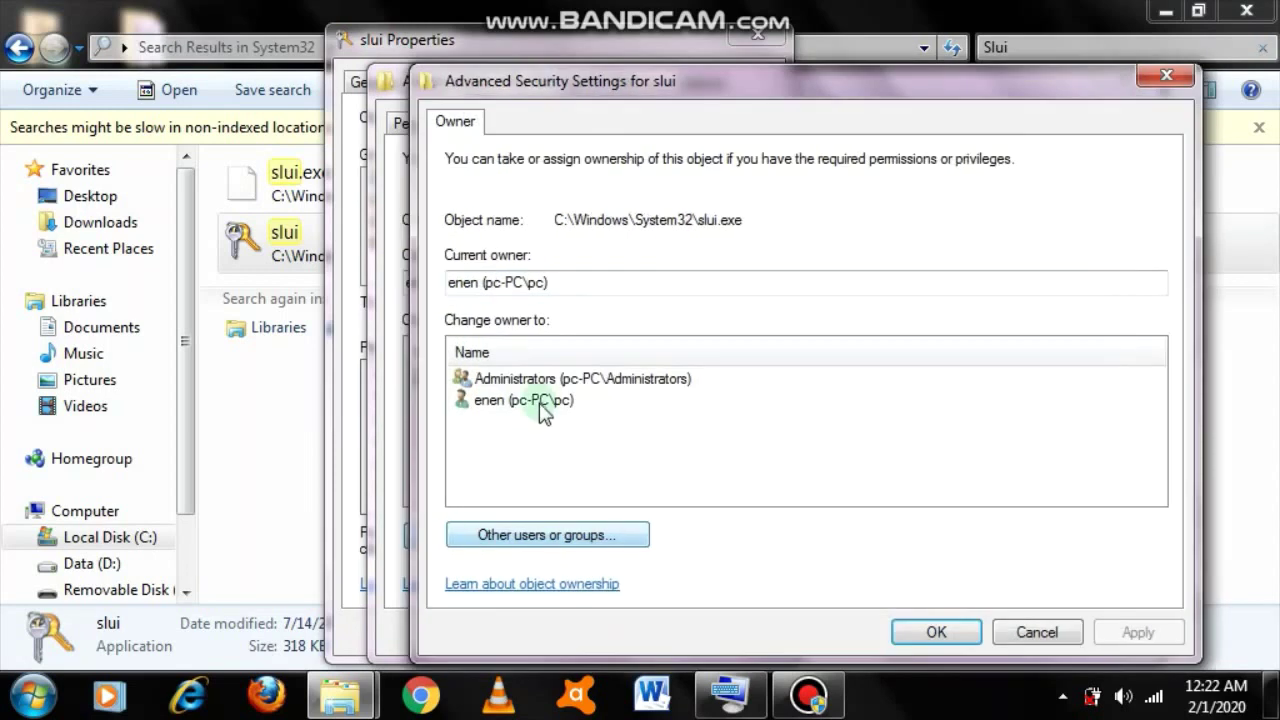
pyautogui.click(535, 402)
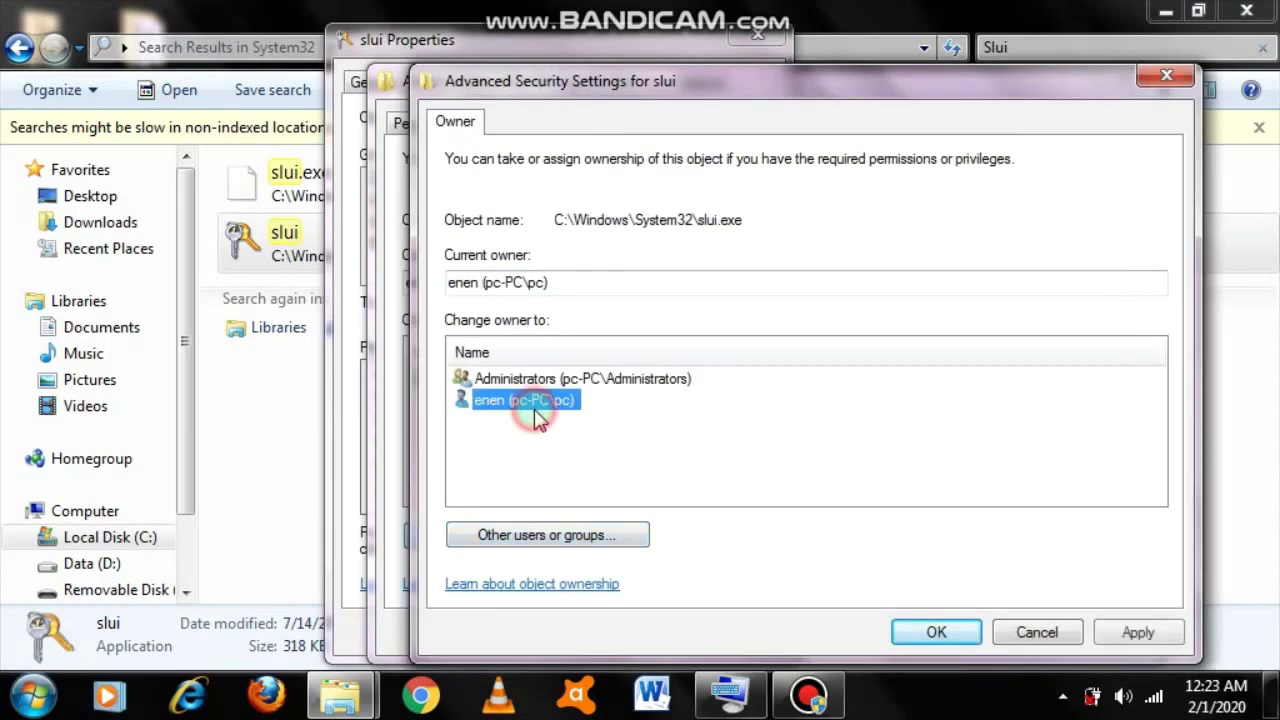
pyautogui.click(1155, 630)
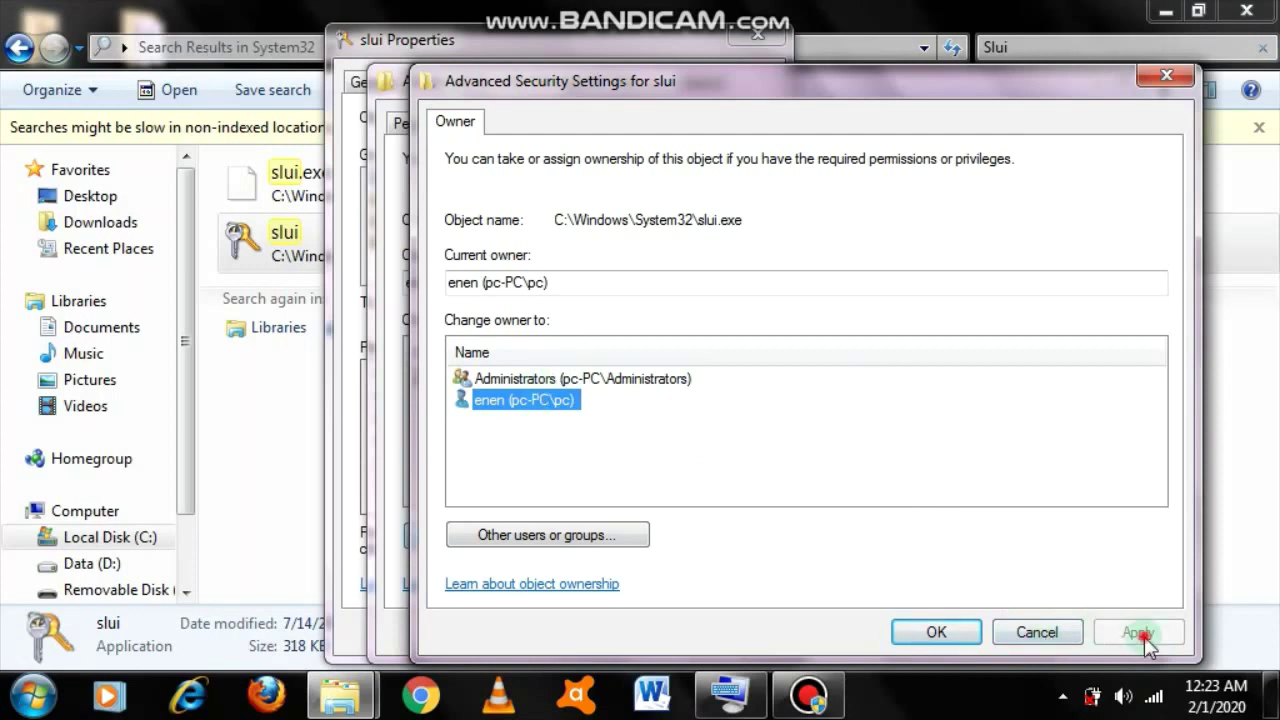
pyautogui.click(925, 632)
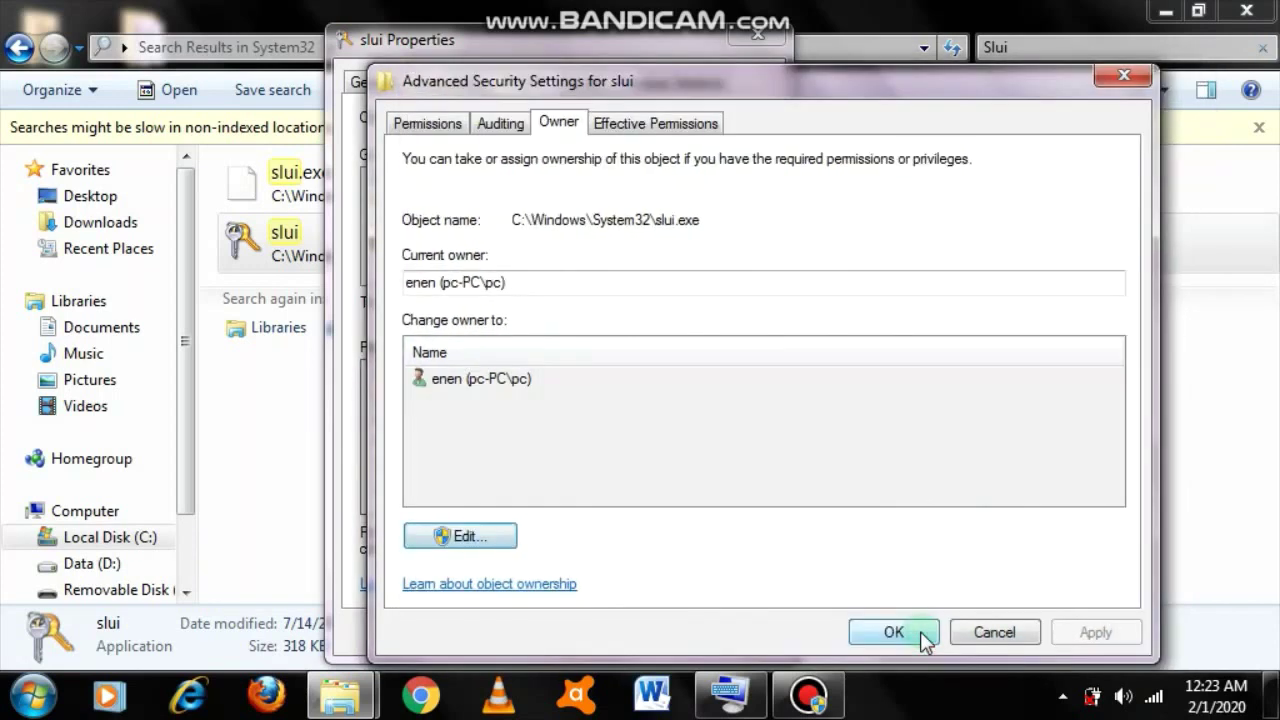
# - Allow SYSTEM Full control on slui, accepting the Windows Security warning
pyautogui.click(890, 632)
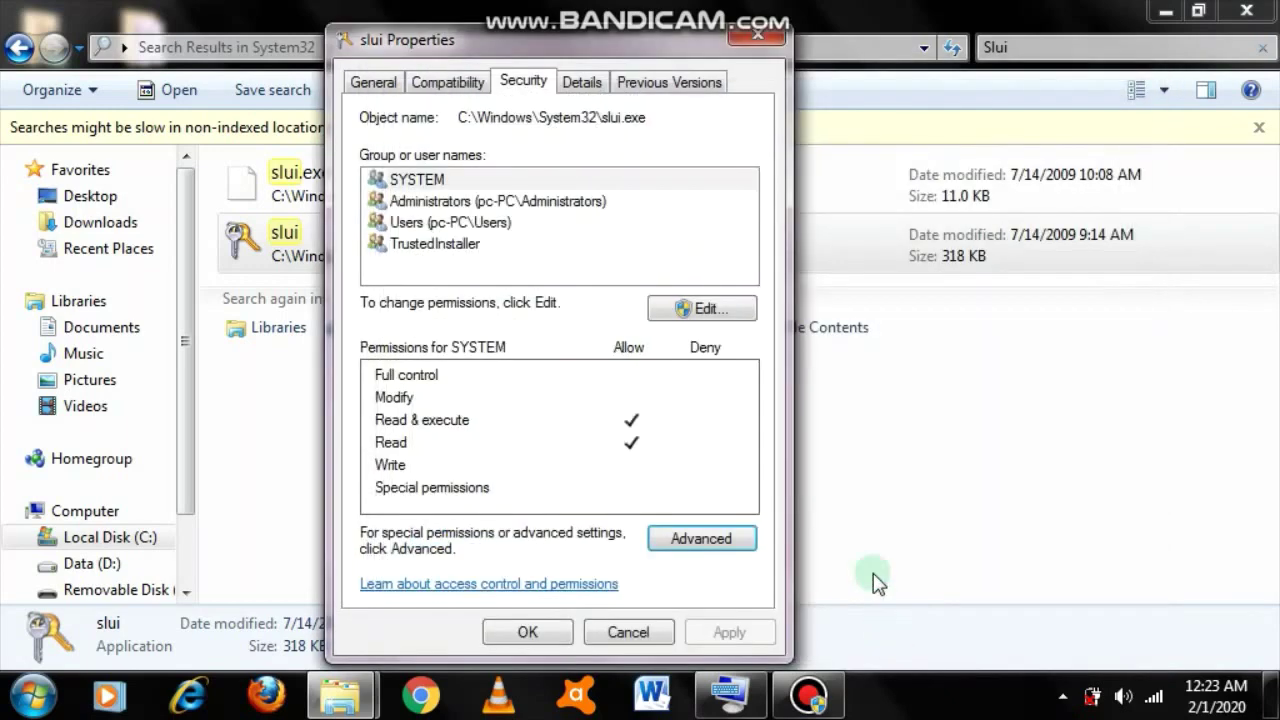
pyautogui.click(727, 318)
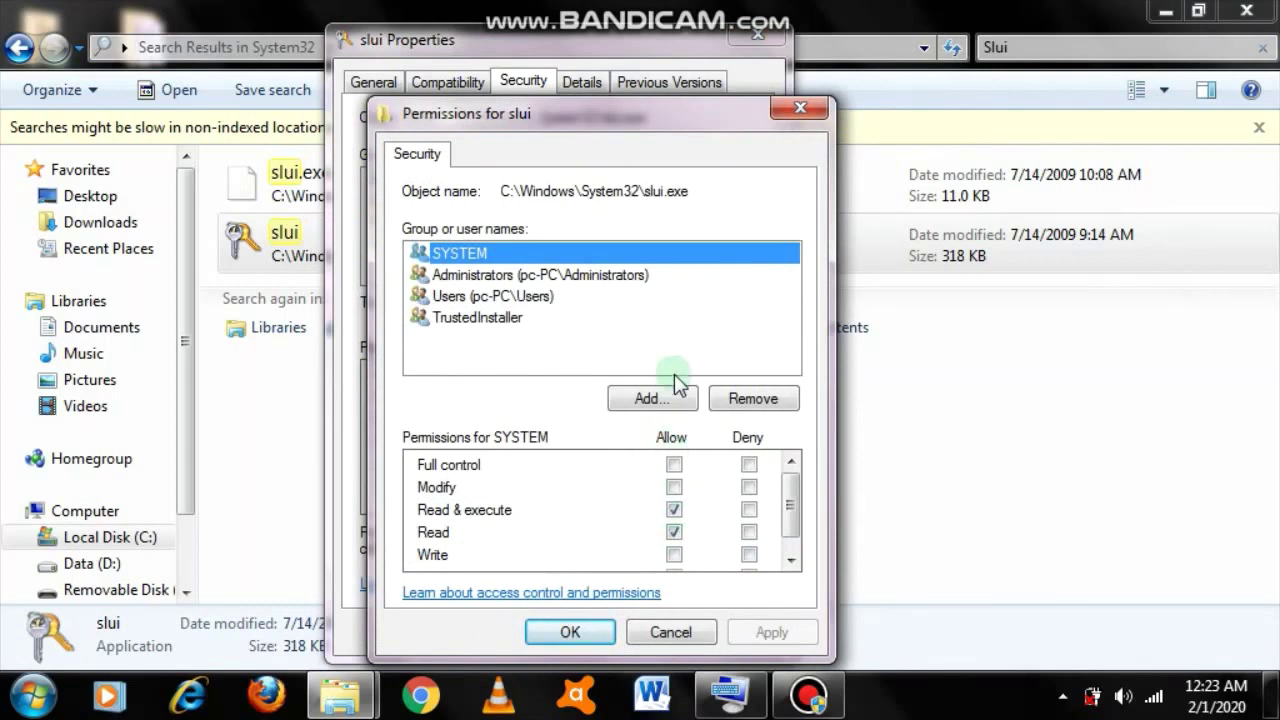
pyautogui.click(674, 464)
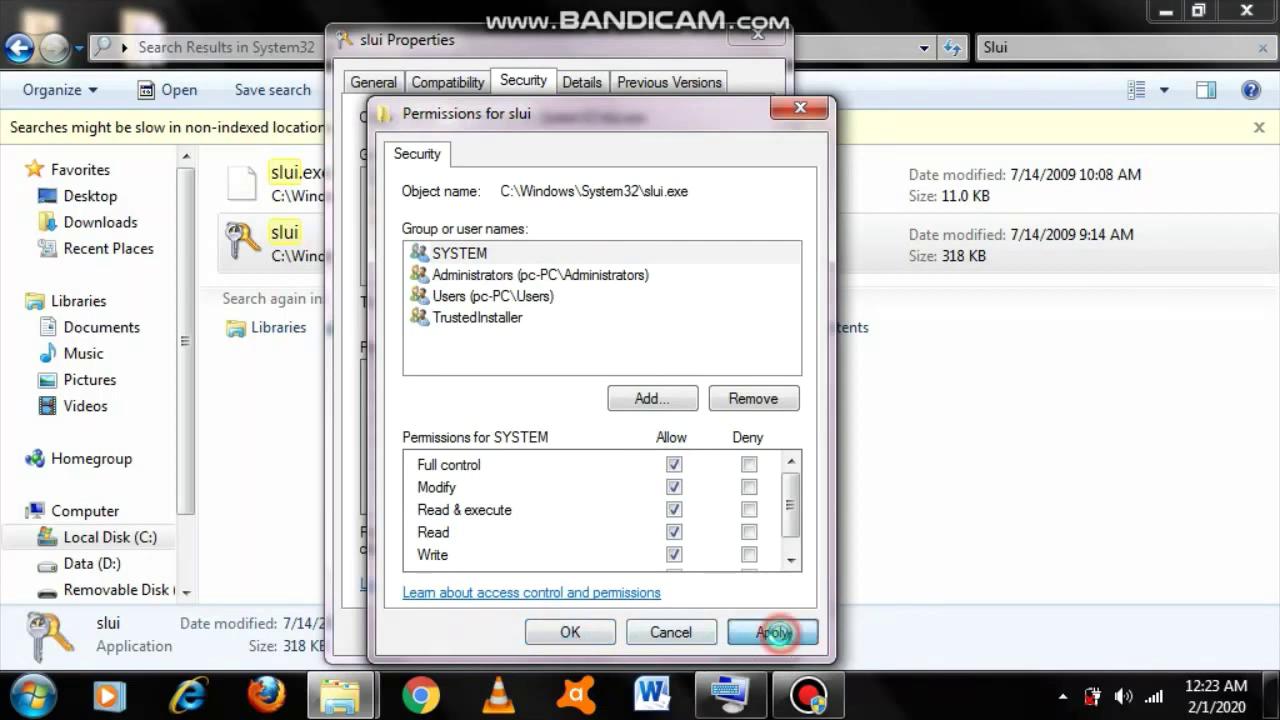
pyautogui.click(780, 633)
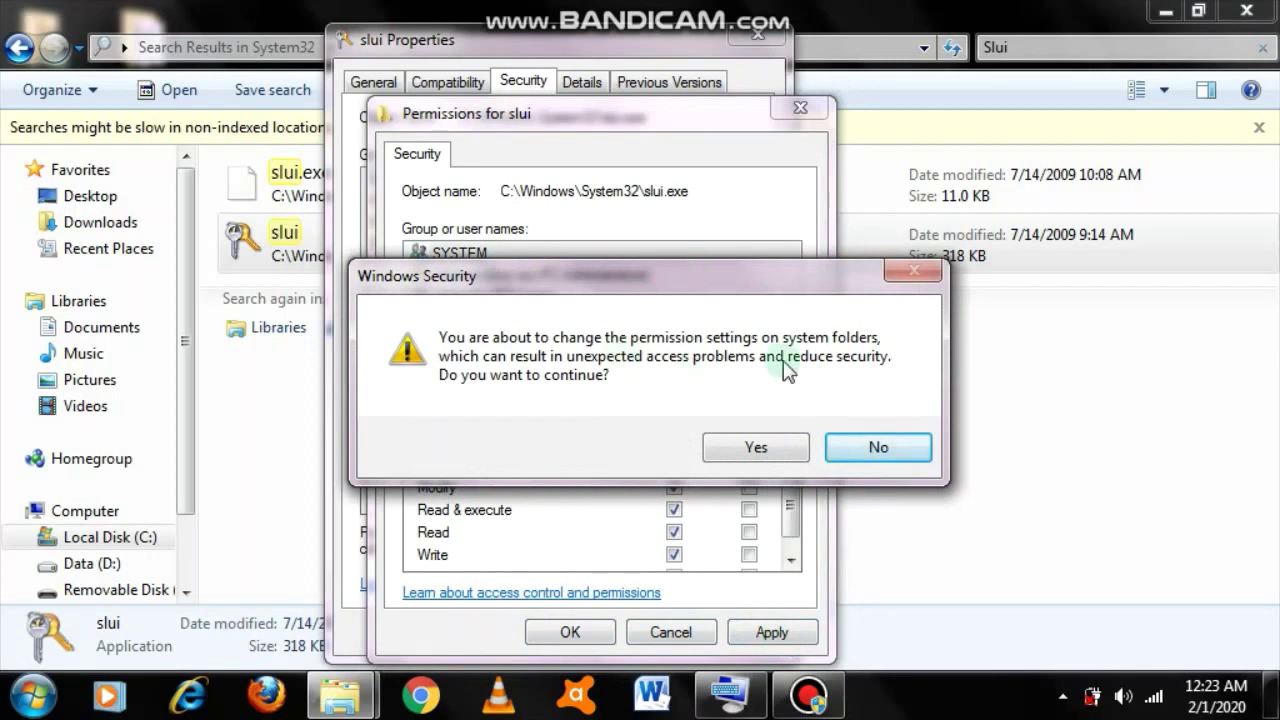
pyautogui.click(756, 448)
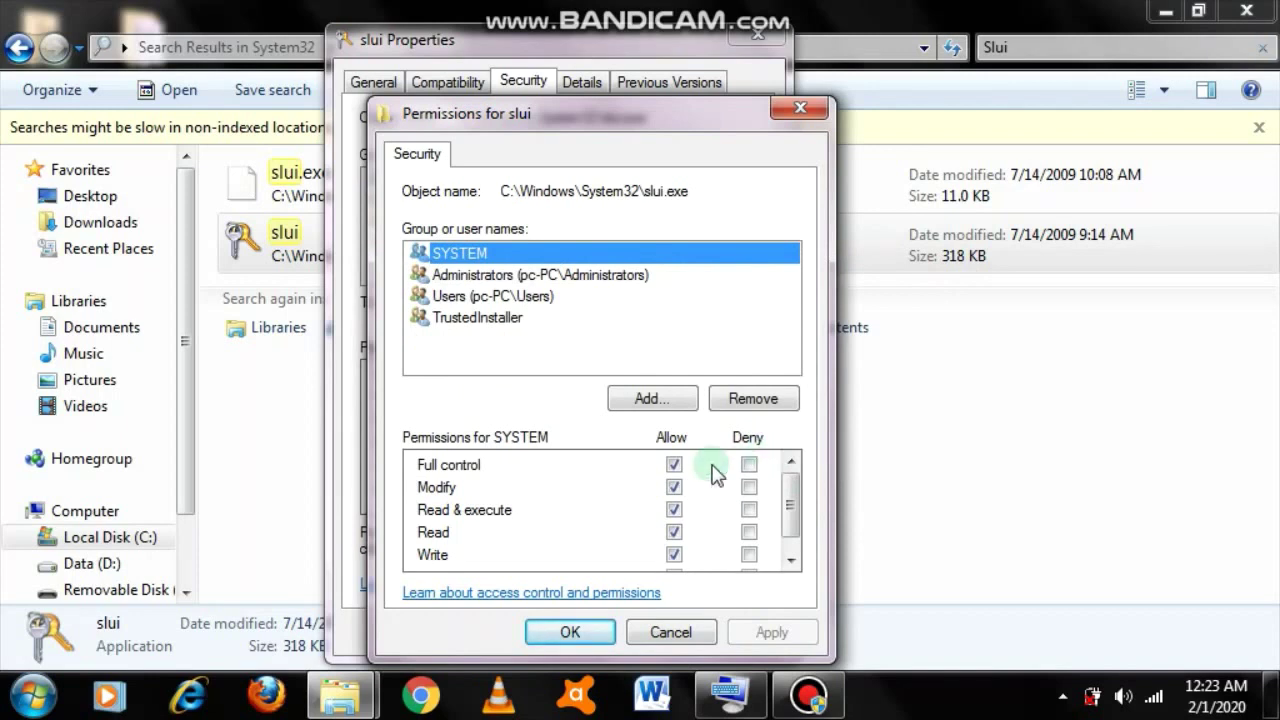
pyautogui.click(590, 631)
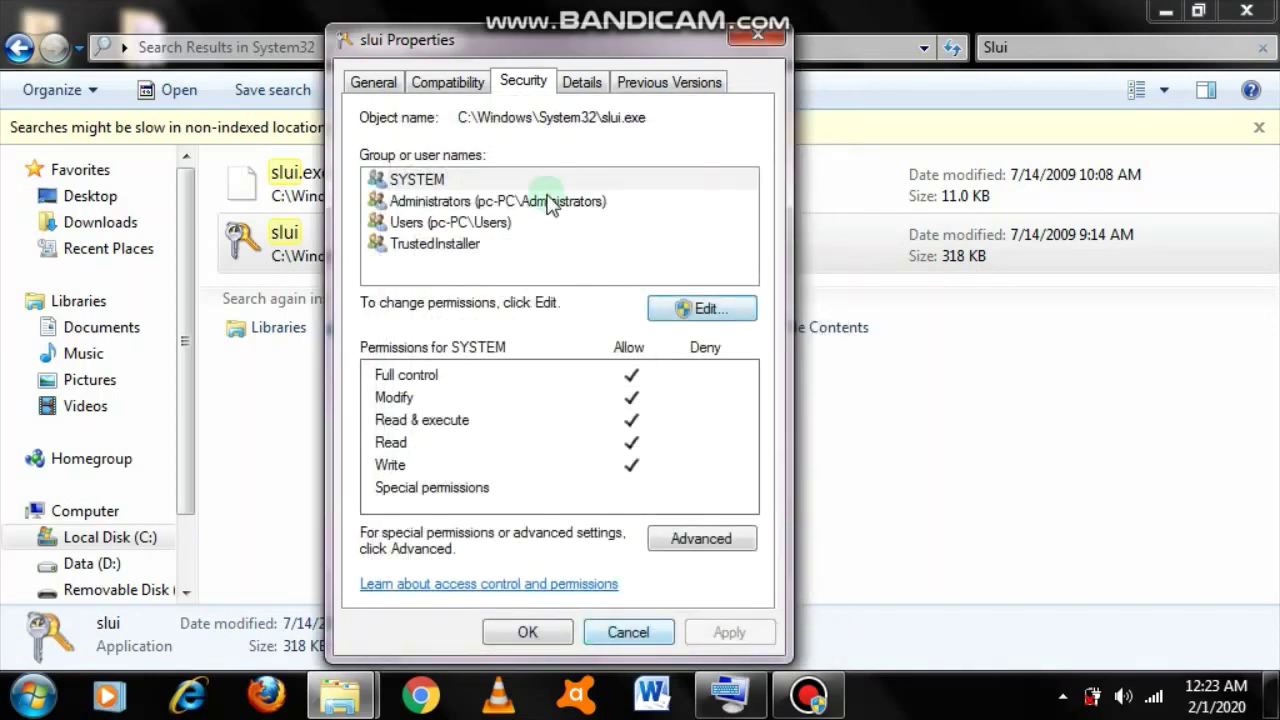
# - Reopen slui's permissions editor and tick Full control for SYSTEM
pyautogui.click(545, 200)
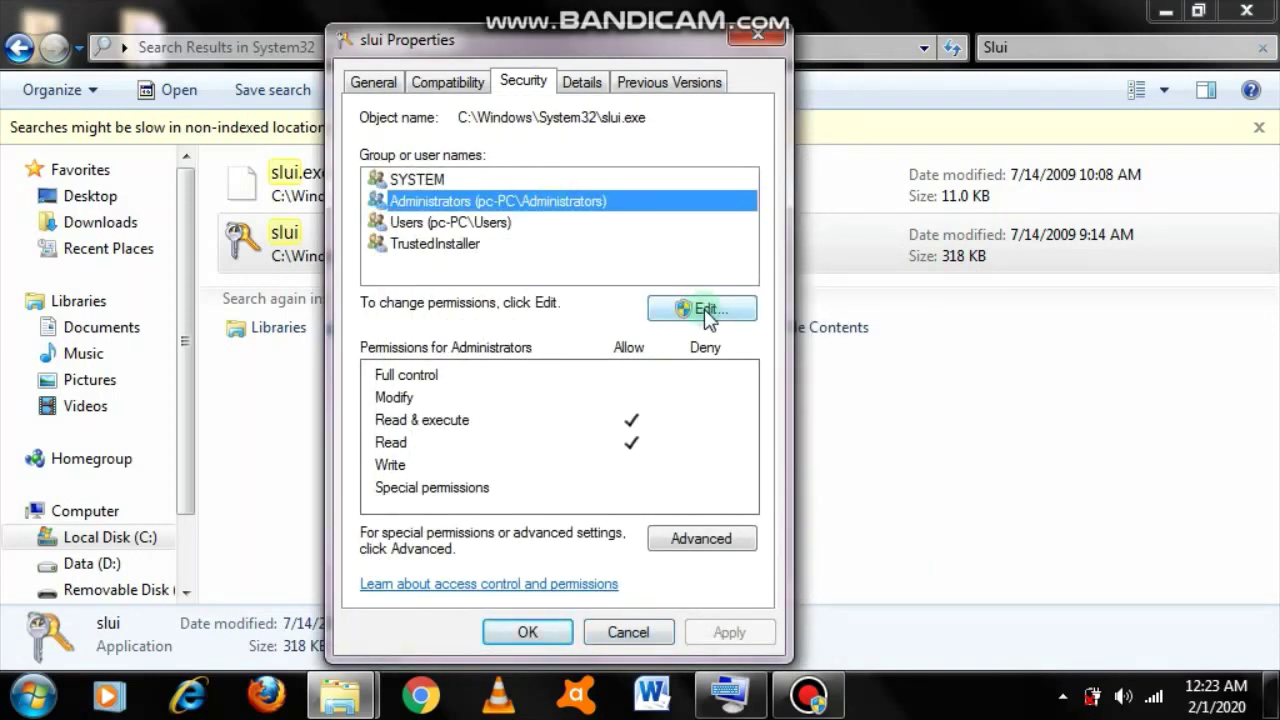
pyautogui.click(500, 222)
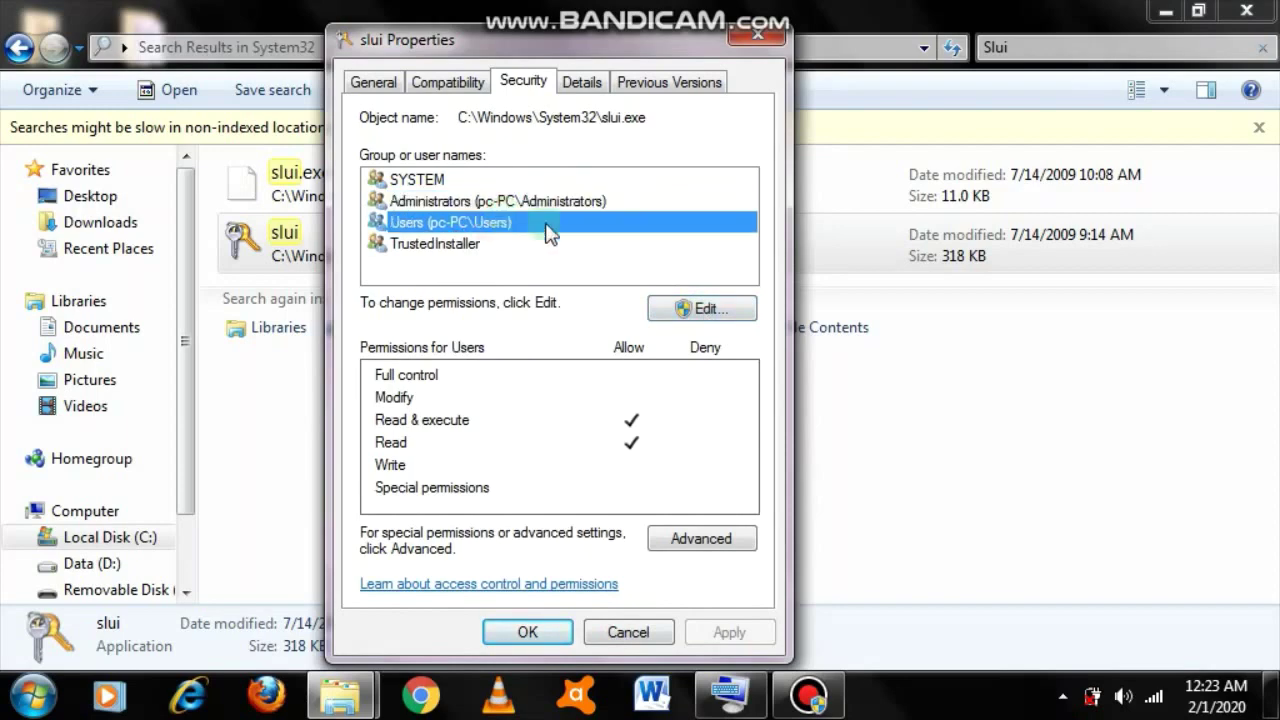
pyautogui.click(694, 312)
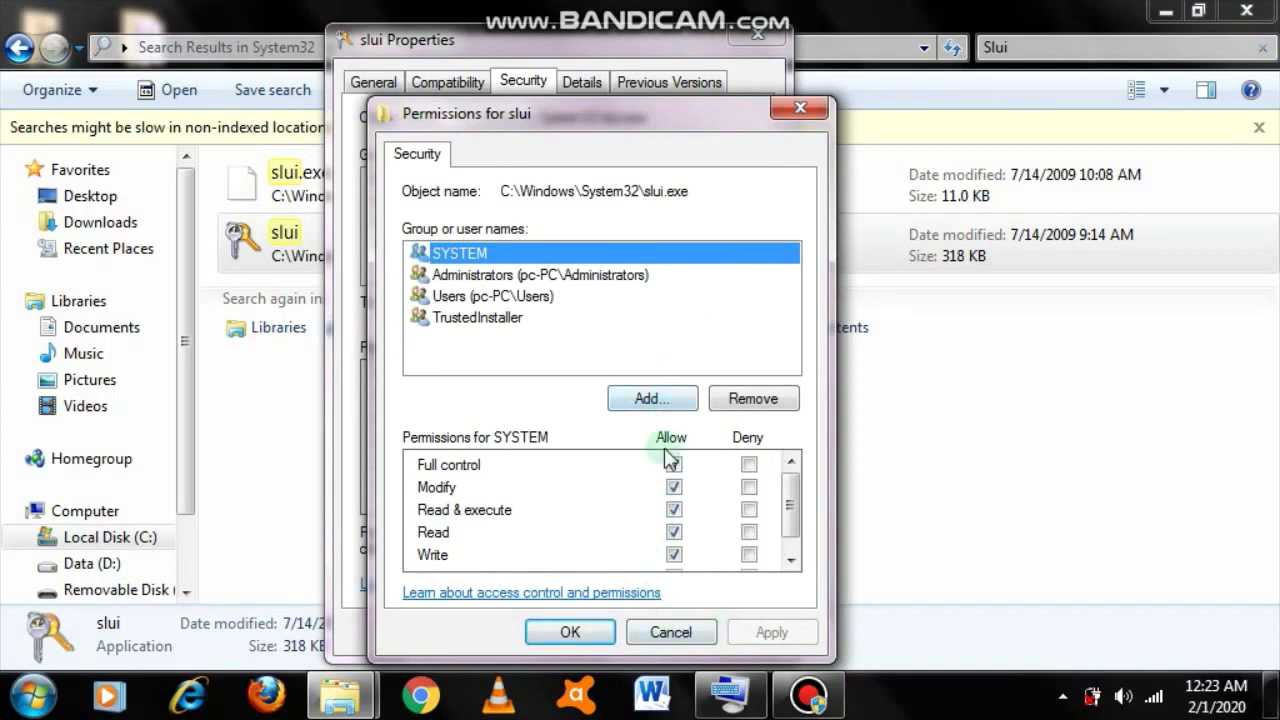
pyautogui.click(674, 464)
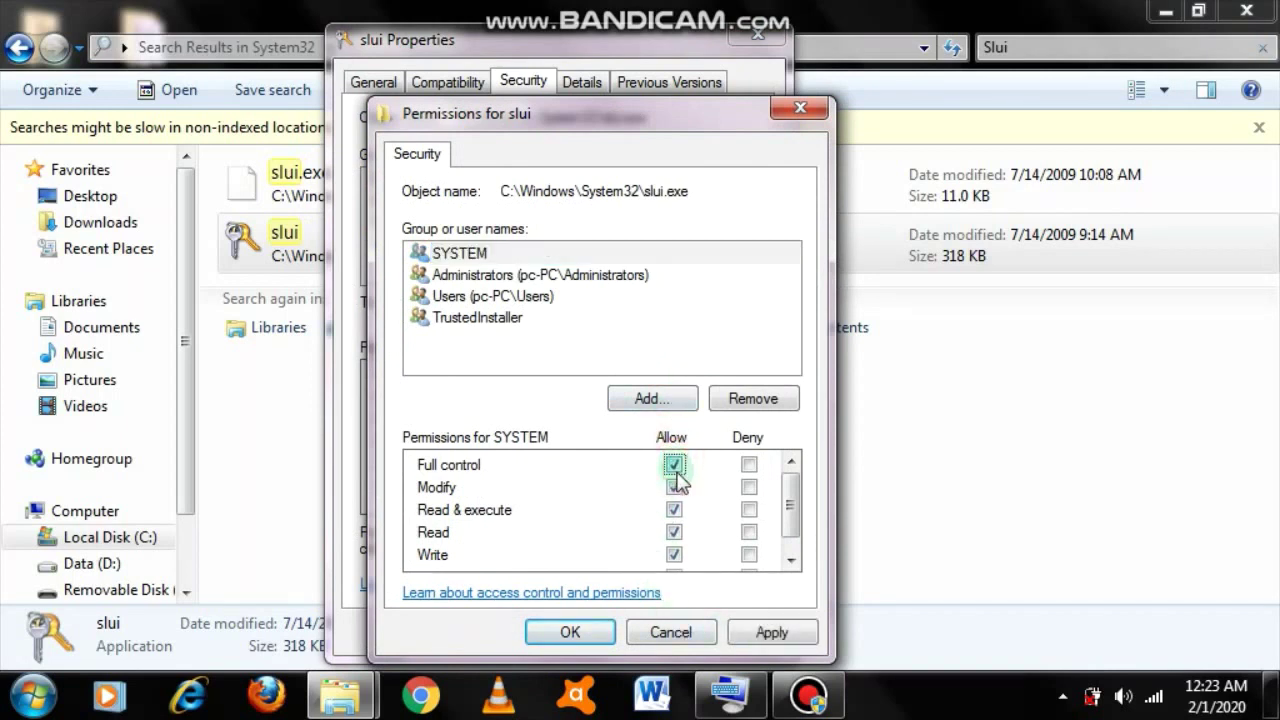
pyautogui.moveTo(791, 508); pyautogui.dragTo(793, 572)
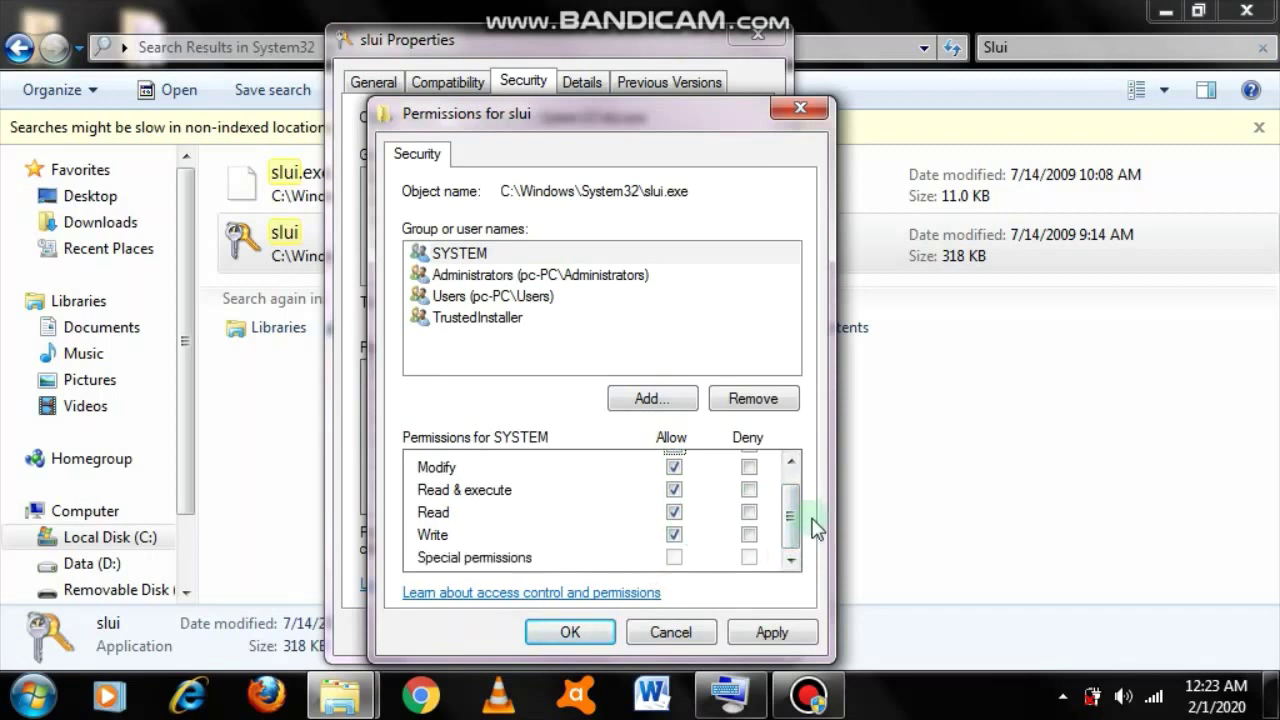
pyautogui.moveTo(789, 508); pyautogui.dragTo(789, 470)
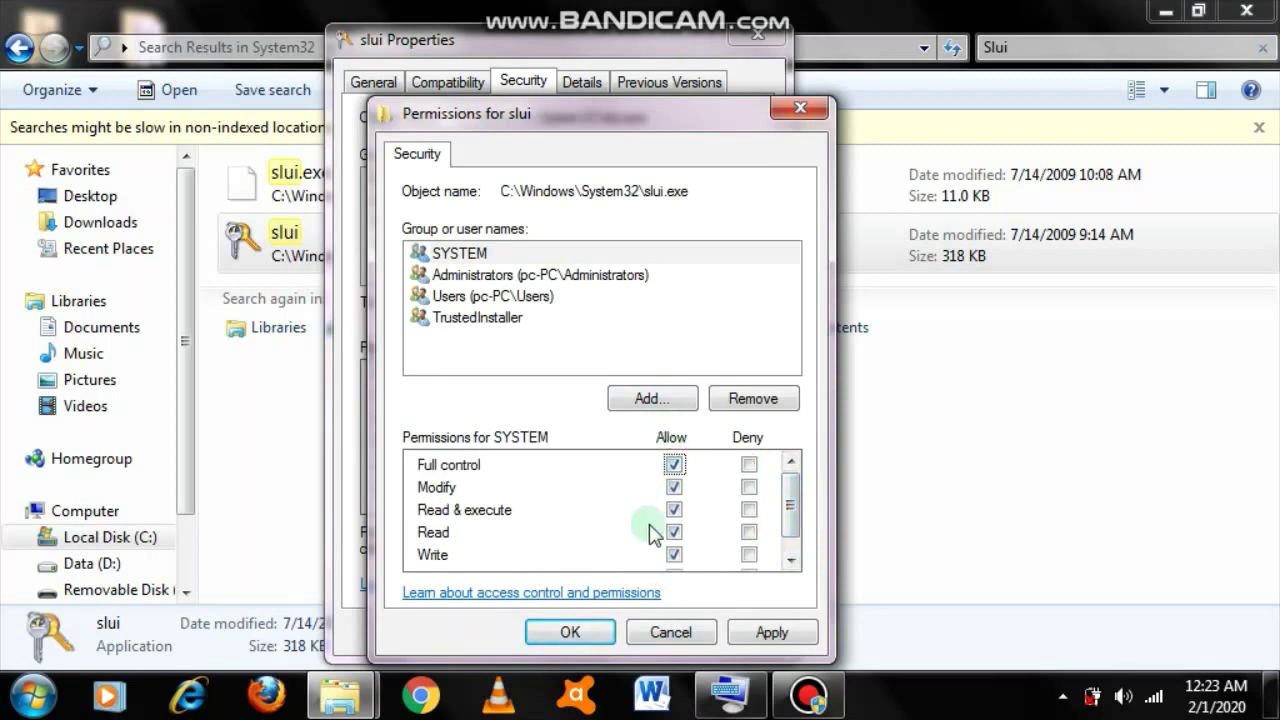
# - Grant Administrators and Users Full control of slui, accepting the system-file warning
pyautogui.click(578, 276)
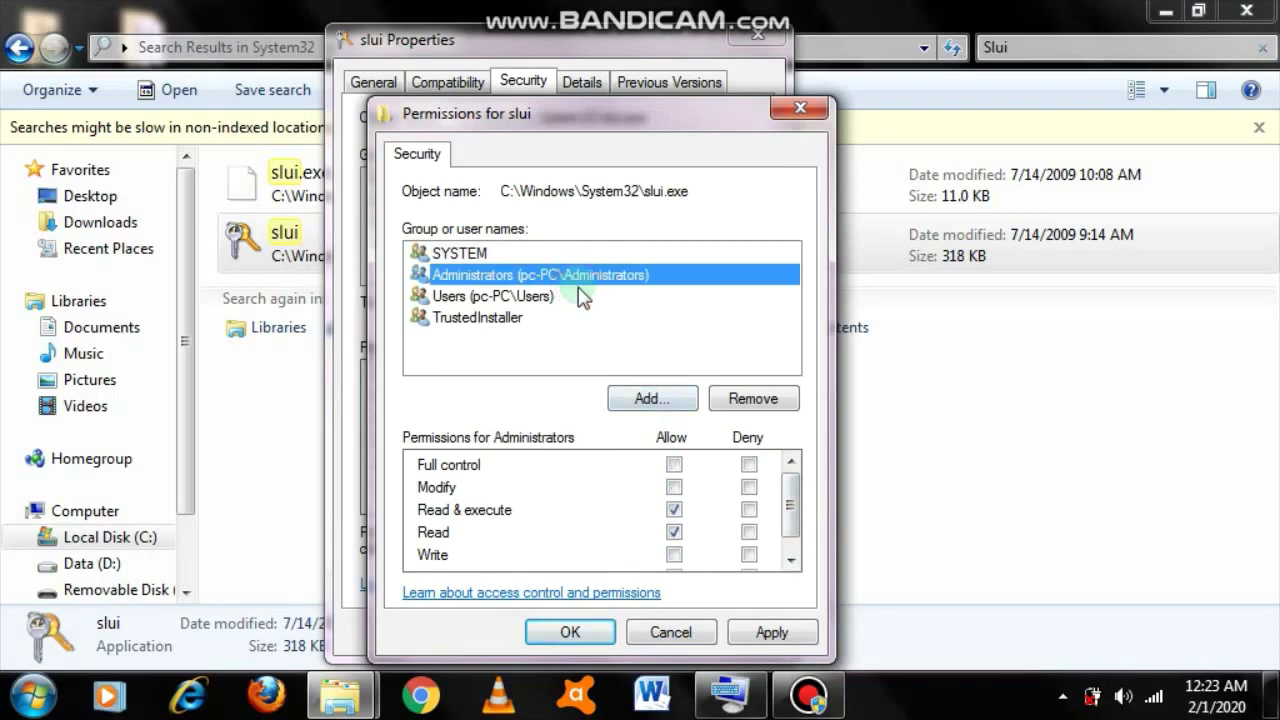
pyautogui.click(581, 297)
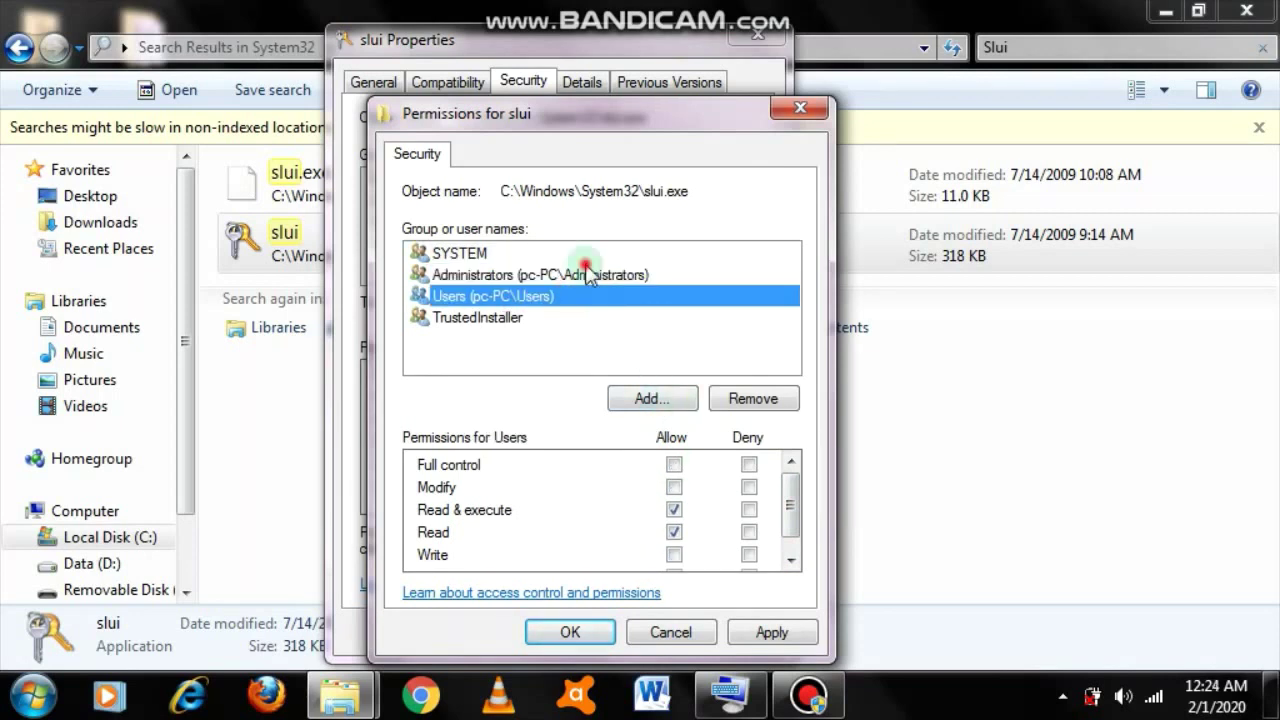
pyautogui.click(587, 274)
pyautogui.click(674, 464)
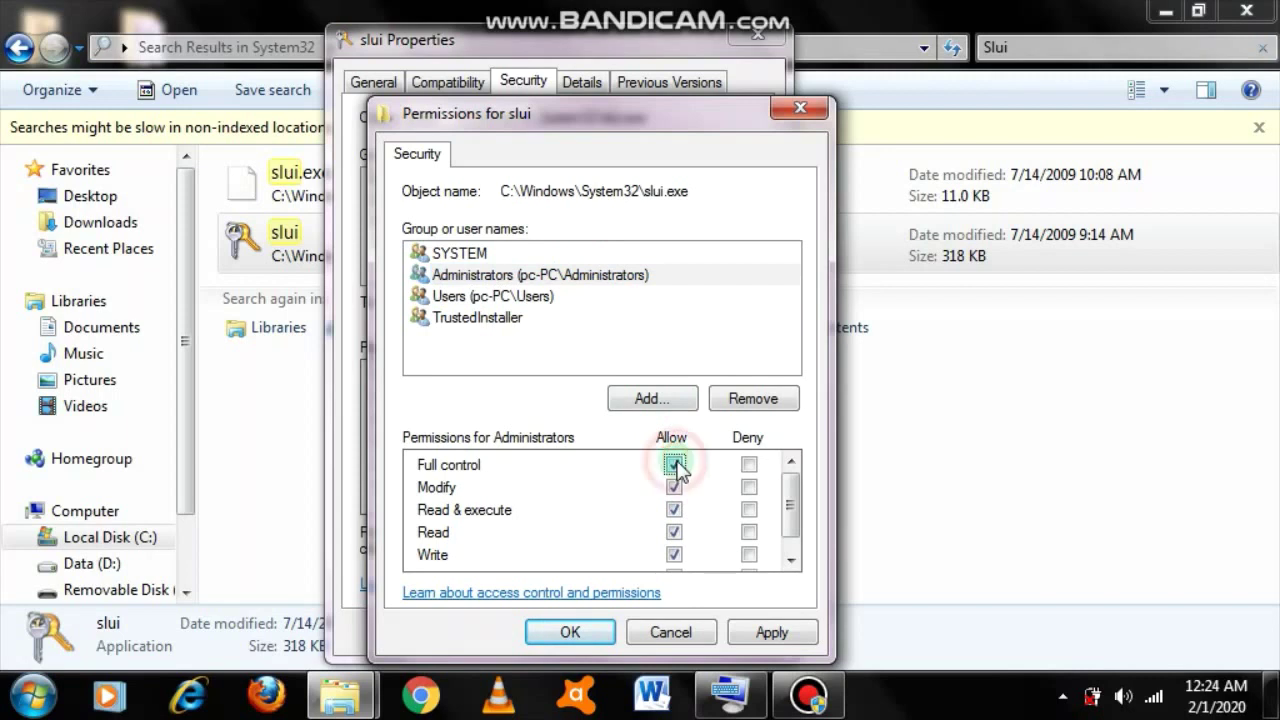
pyautogui.click(540, 296)
pyautogui.click(676, 465)
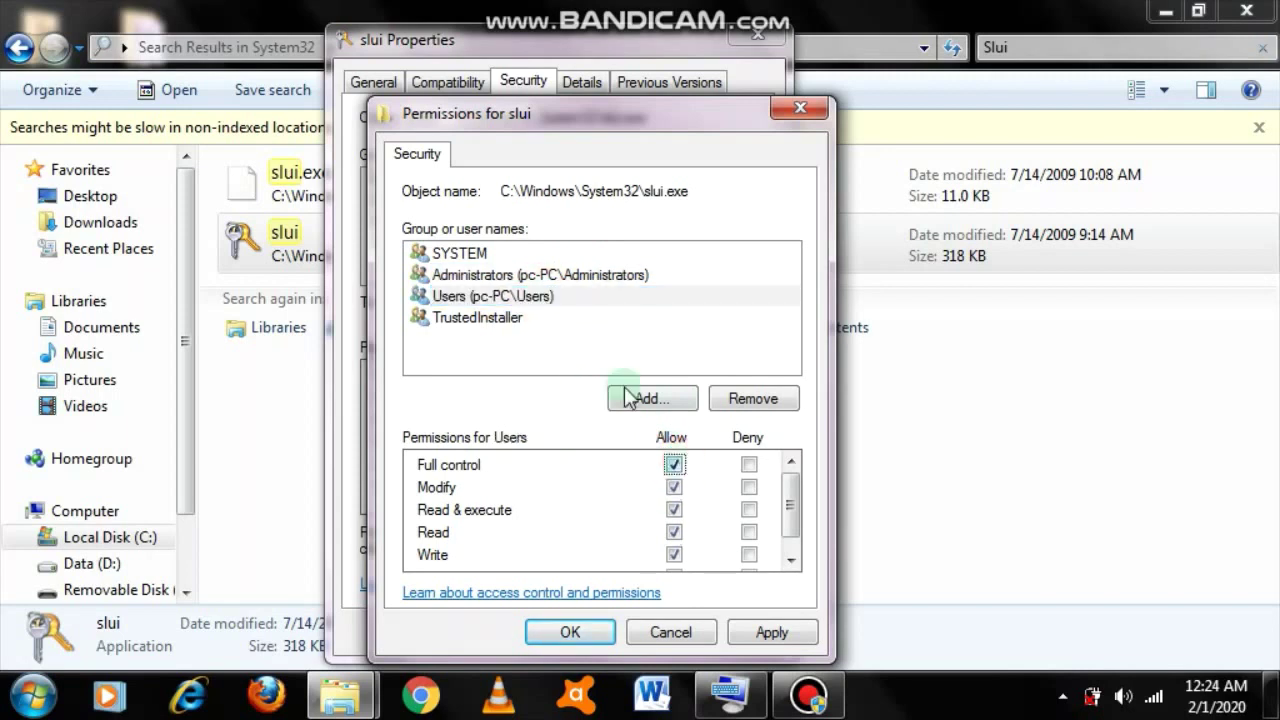
pyautogui.click(532, 317)
pyautogui.click(544, 296)
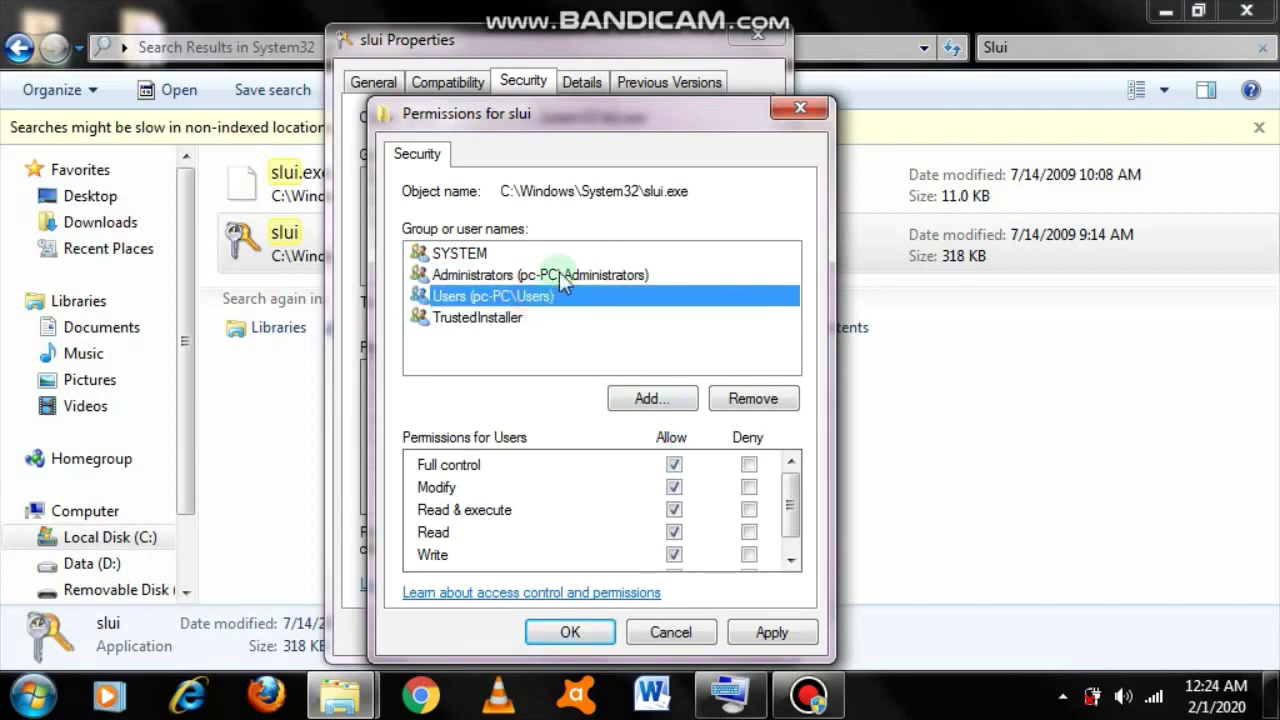
pyautogui.click(543, 274)
pyautogui.click(783, 630)
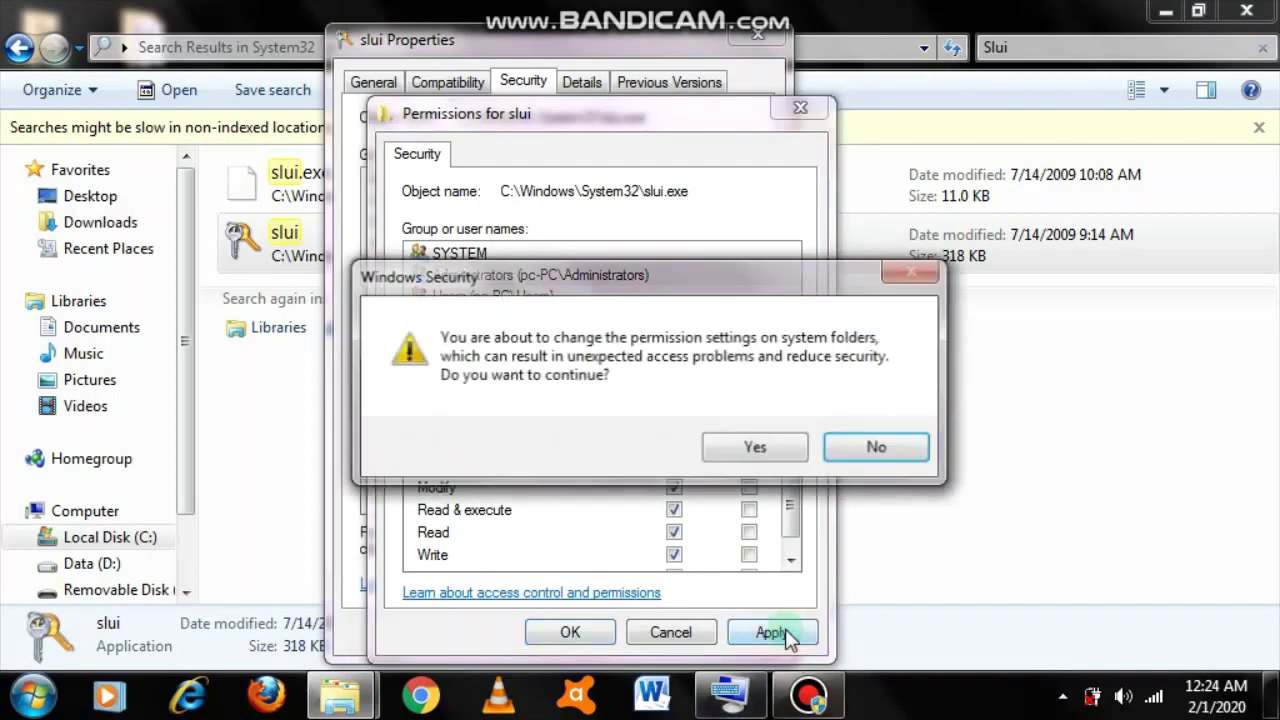
pyautogui.click(799, 441)
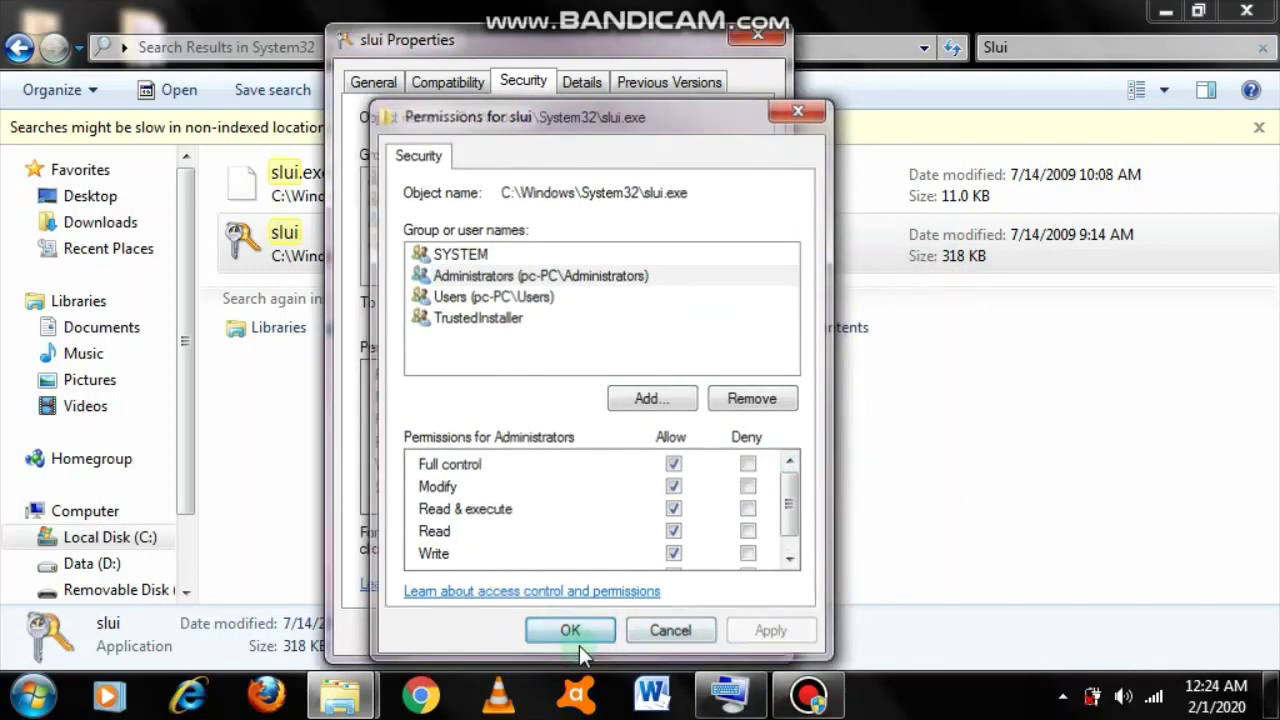
pyautogui.click(570, 633)
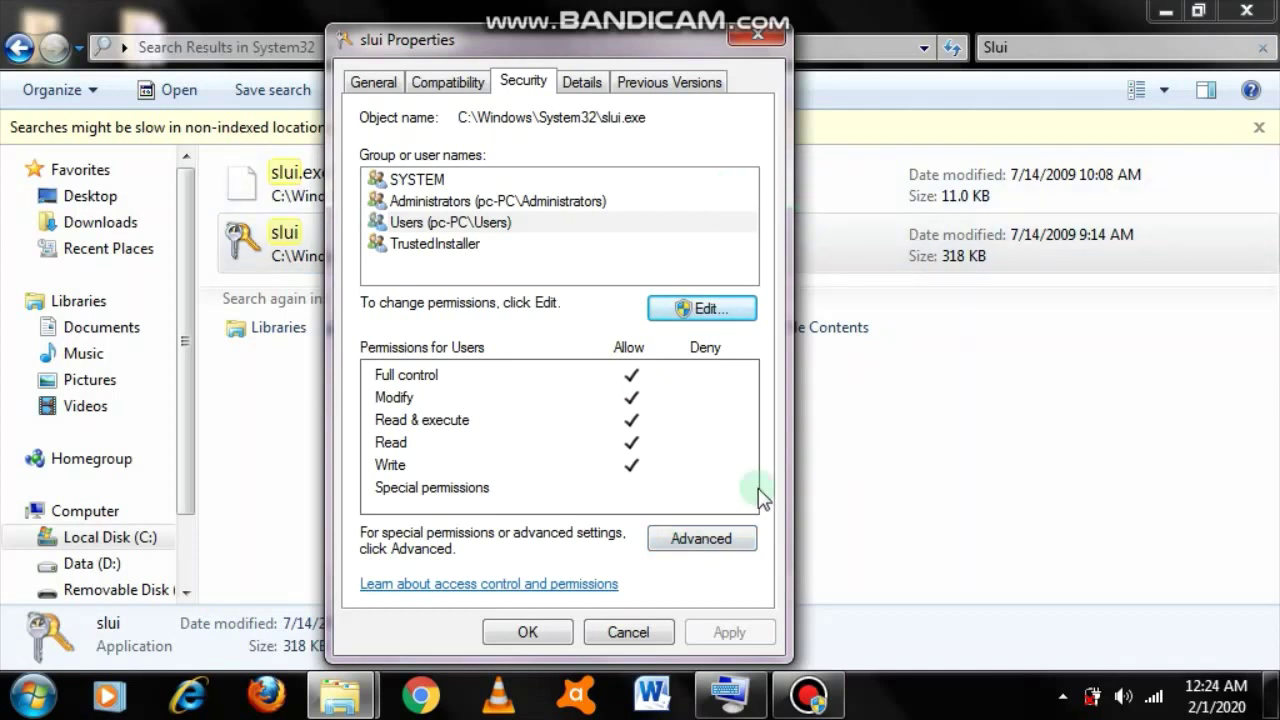
# - Recheck slui's permissions, then close its Properties window
pyautogui.click(705, 309)
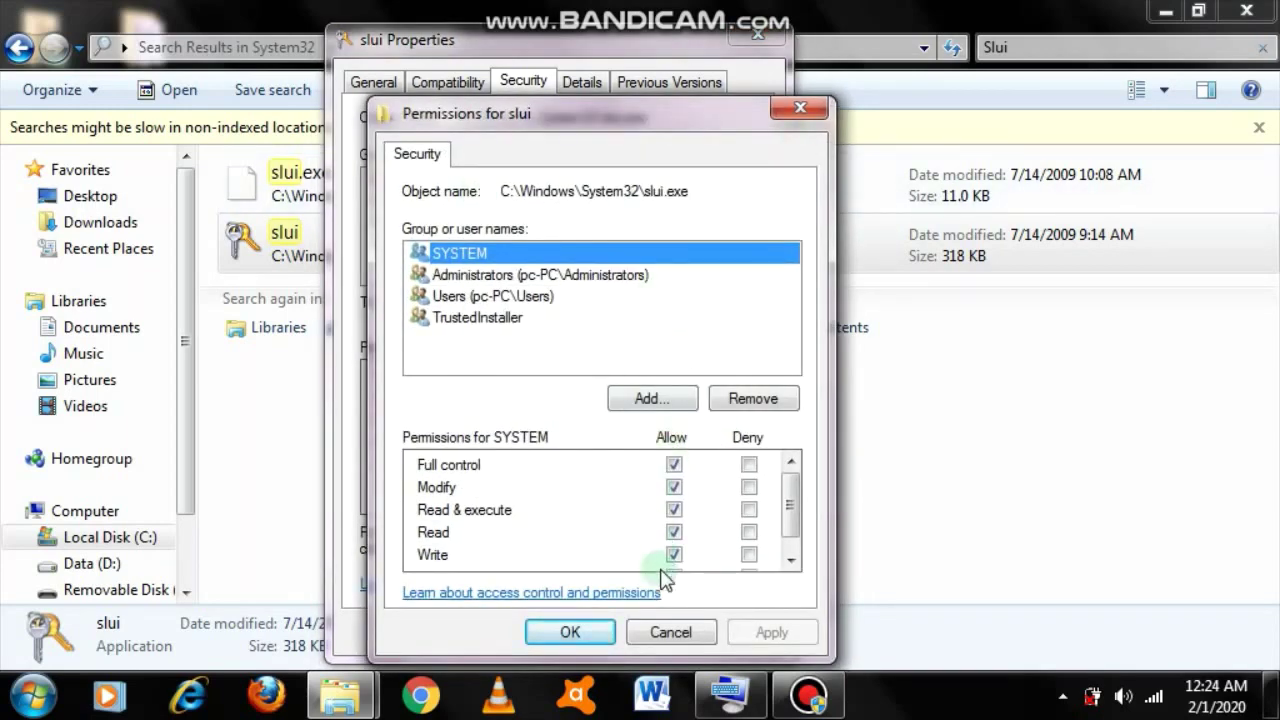
pyautogui.click(570, 632)
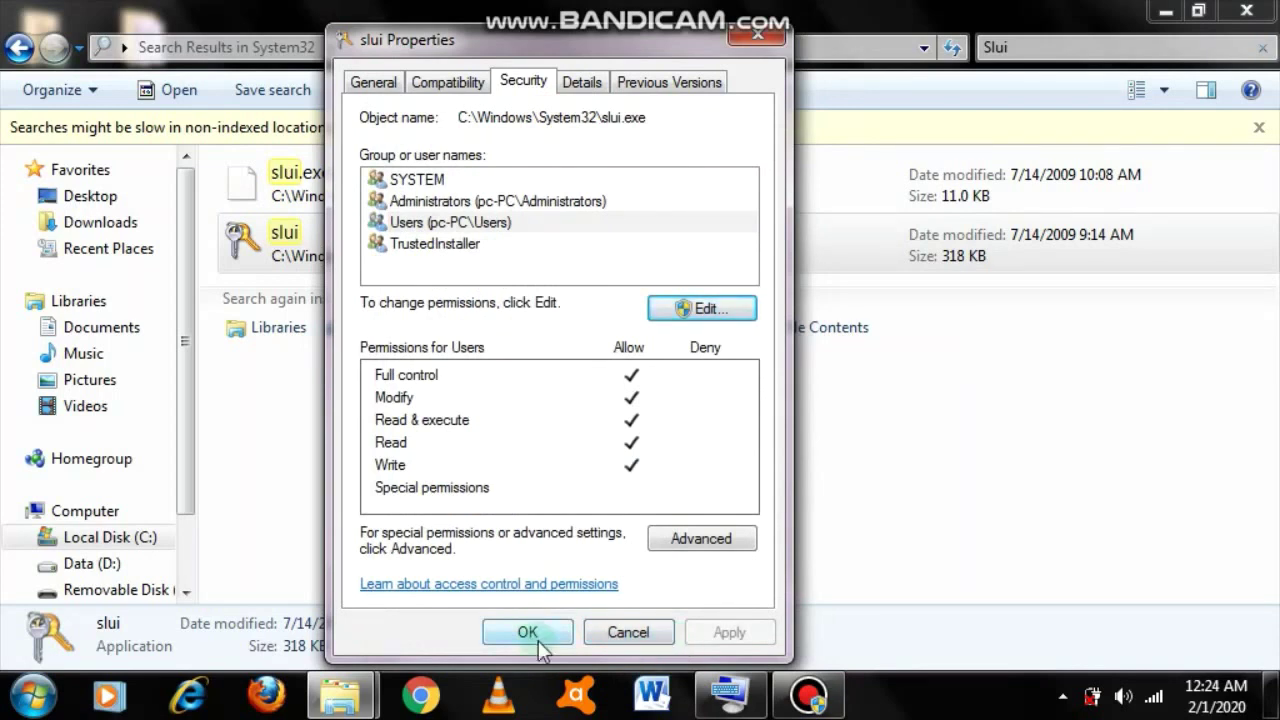
pyautogui.click(538, 636)
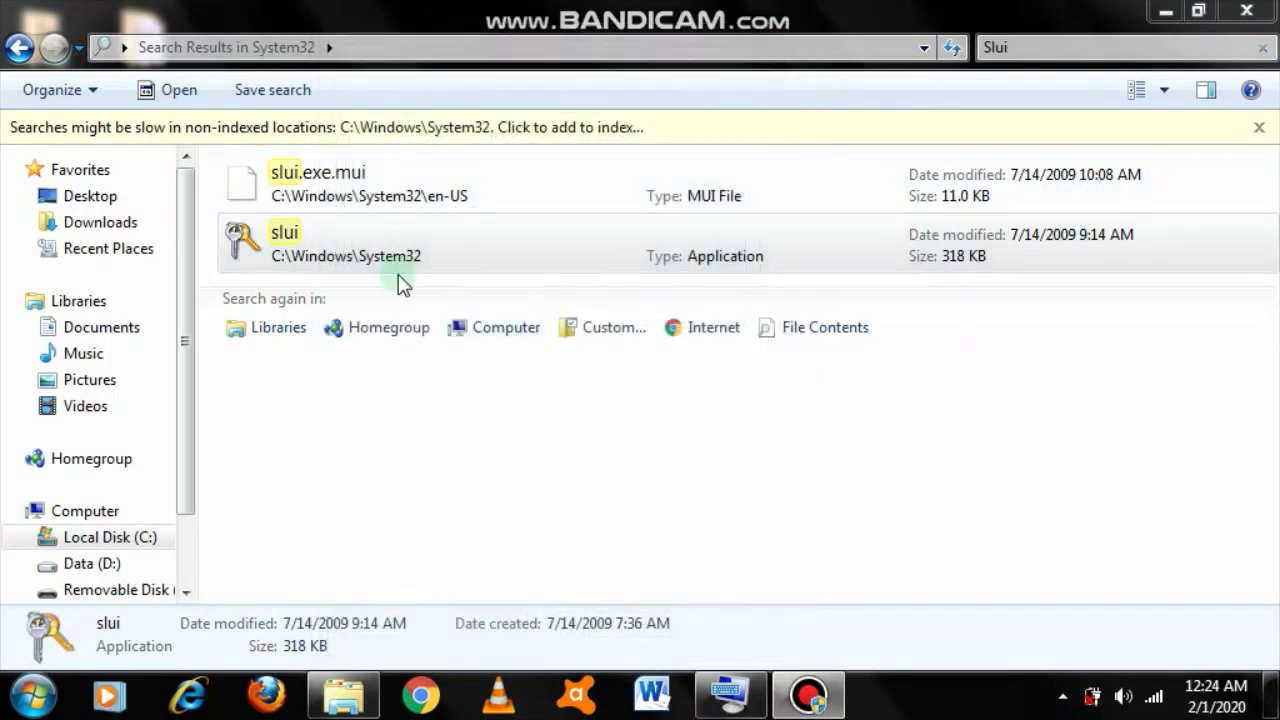
# - Permanently delete the slui application from the System32 search results
pyautogui.click(398, 232)
pyautogui.rightClick(398, 232)
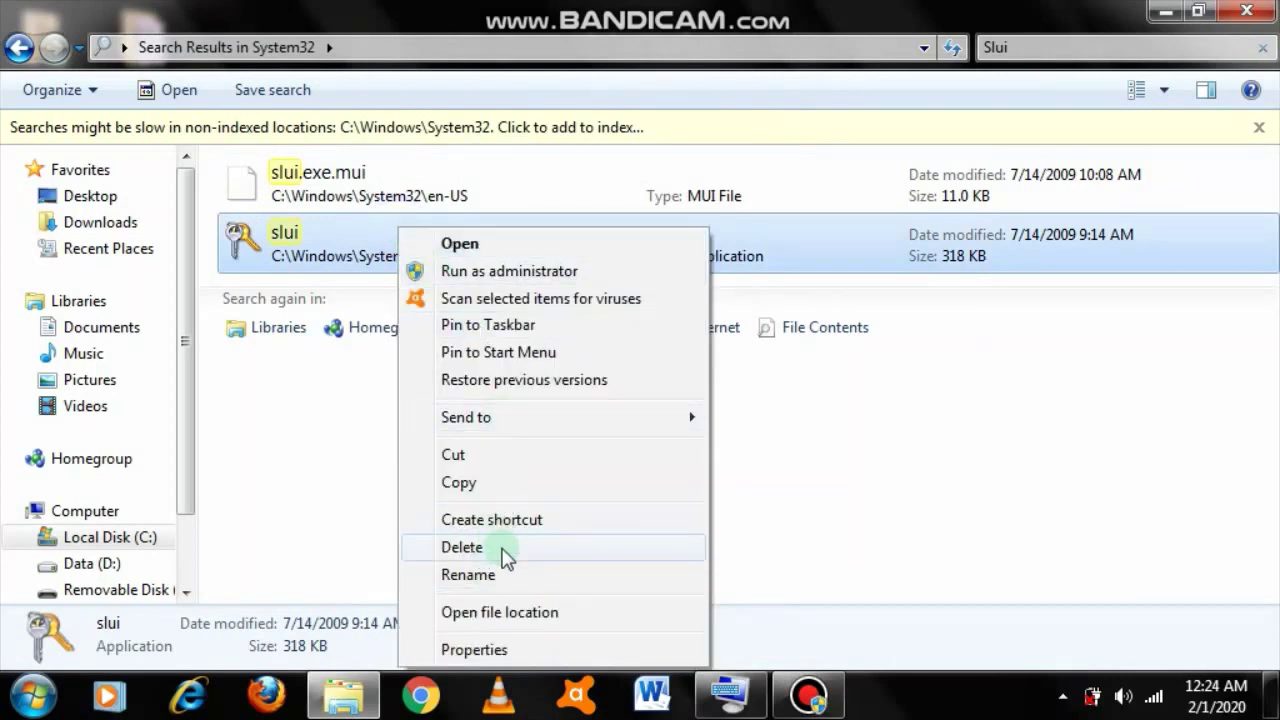
pyautogui.click(505, 555)
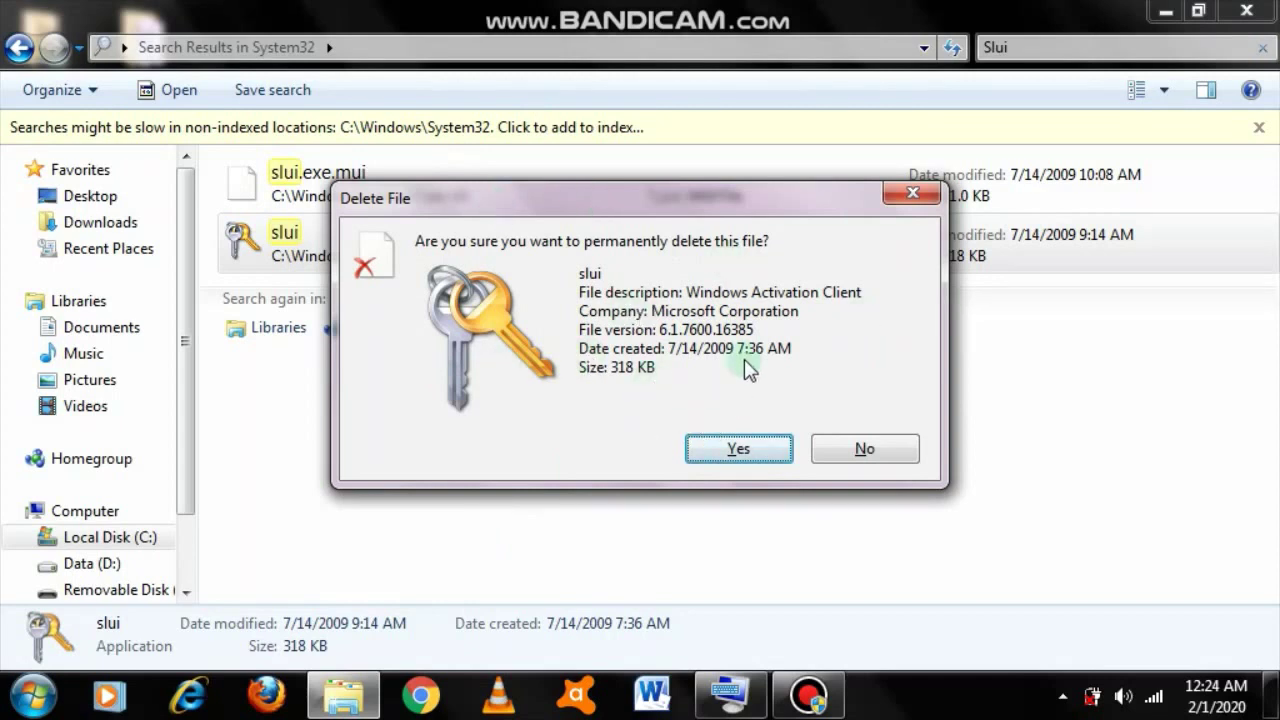
pyautogui.click(727, 450)
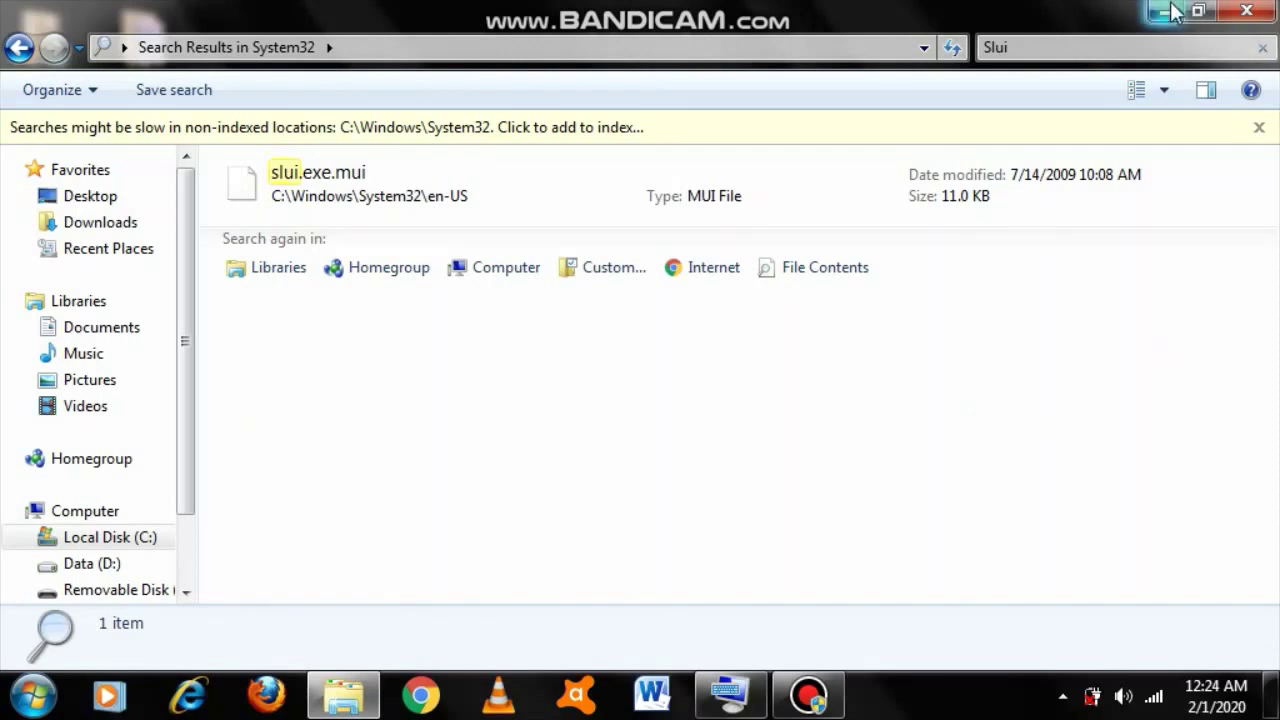
# - Close the search window and launch cmd from the Run prompt
pyautogui.click(1247, 15)
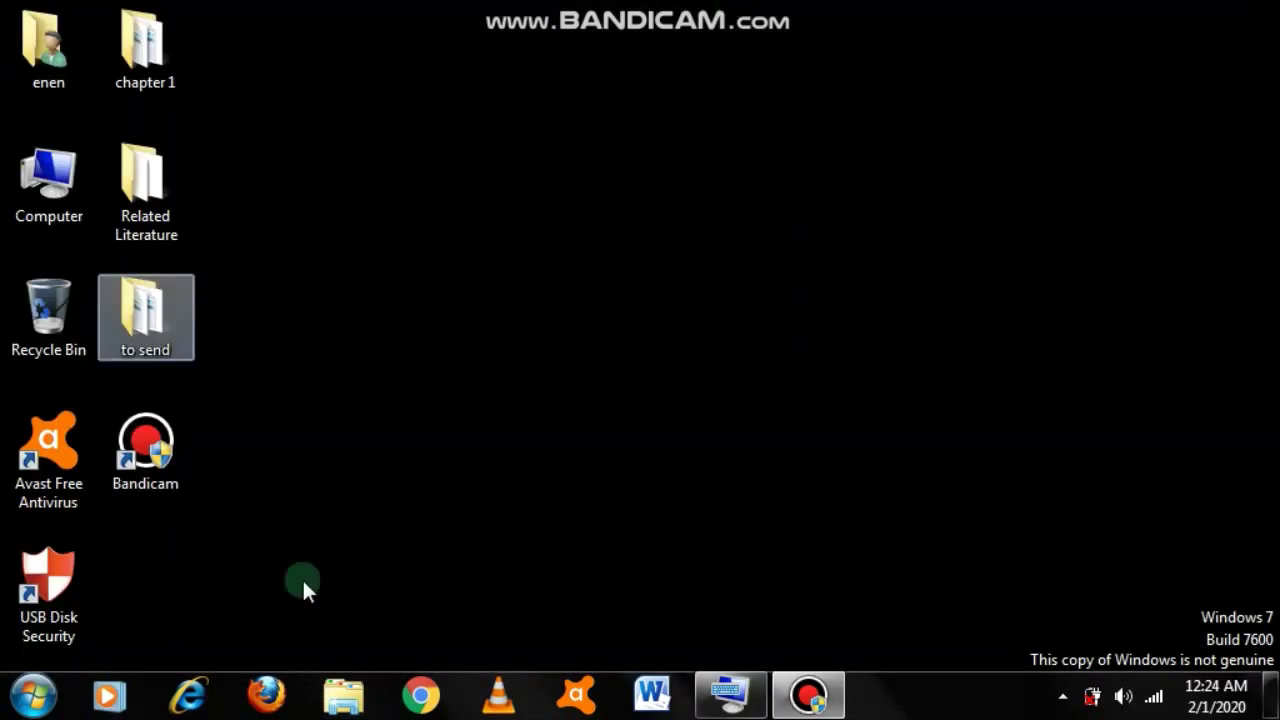
pyautogui.click(33, 695)
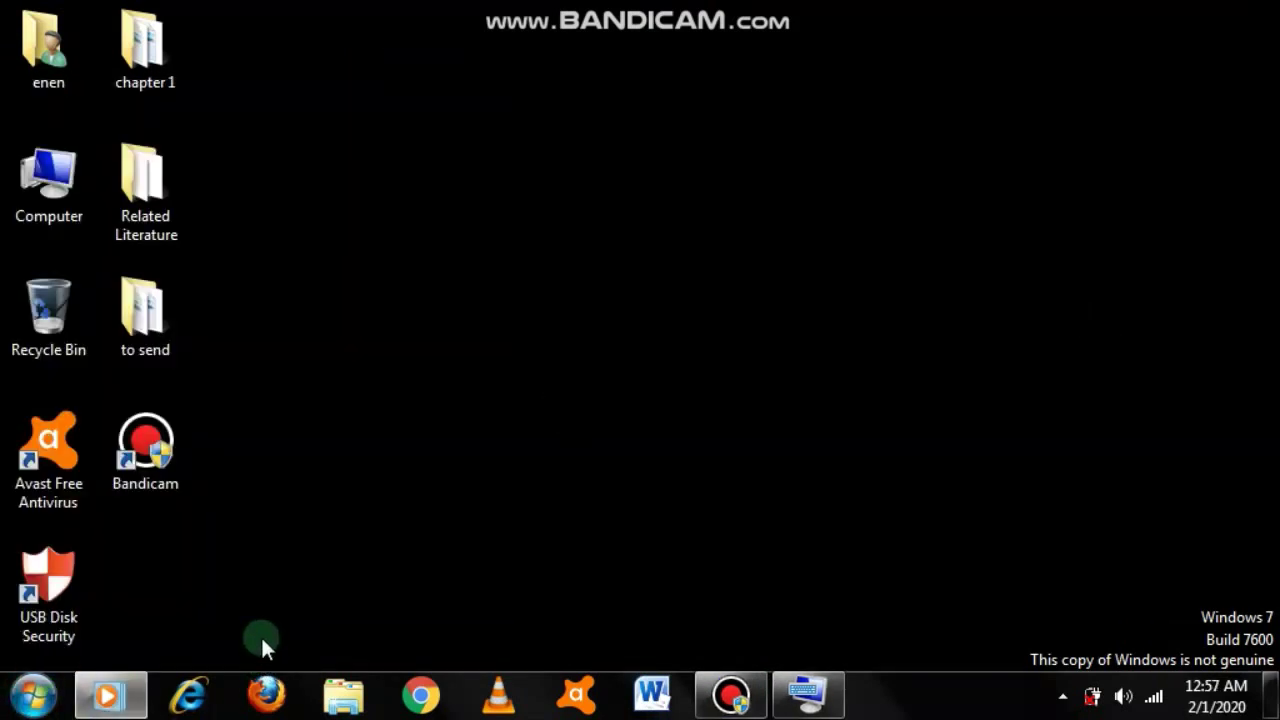
pyautogui.press('super+r')
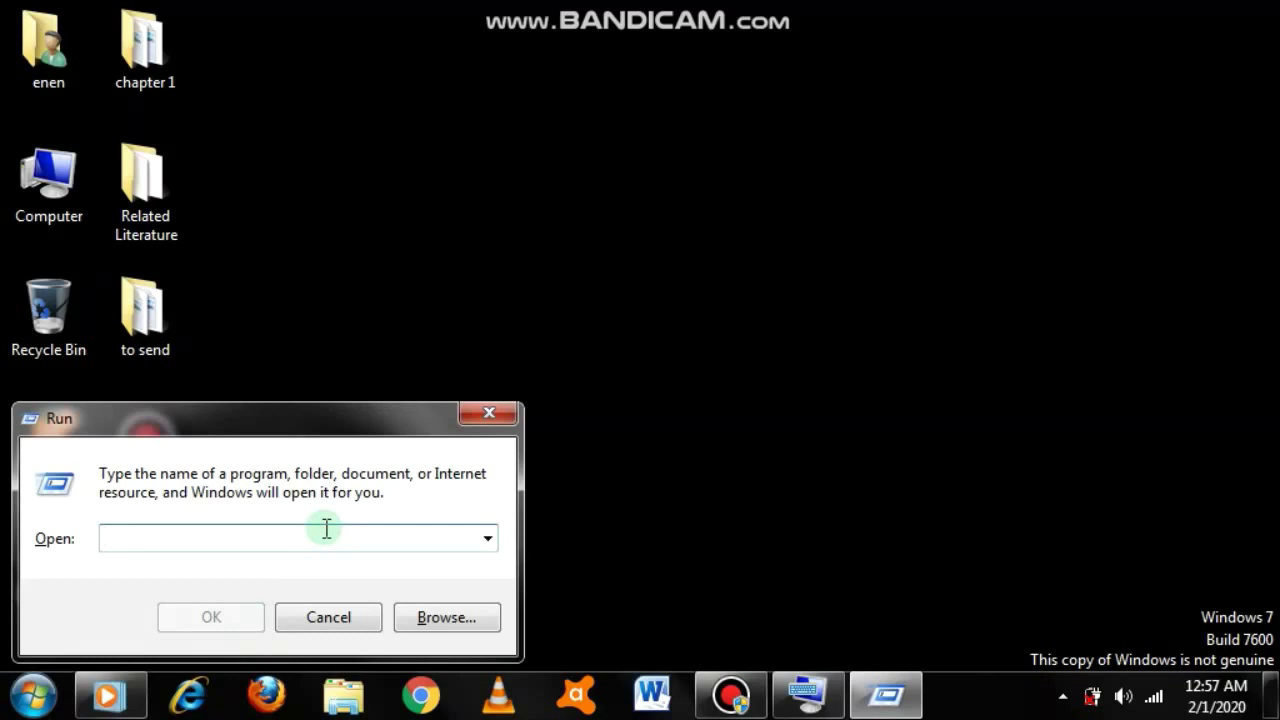
pyautogui.write('cmd')
pyautogui.press('Return')
pyautogui.write('slg')
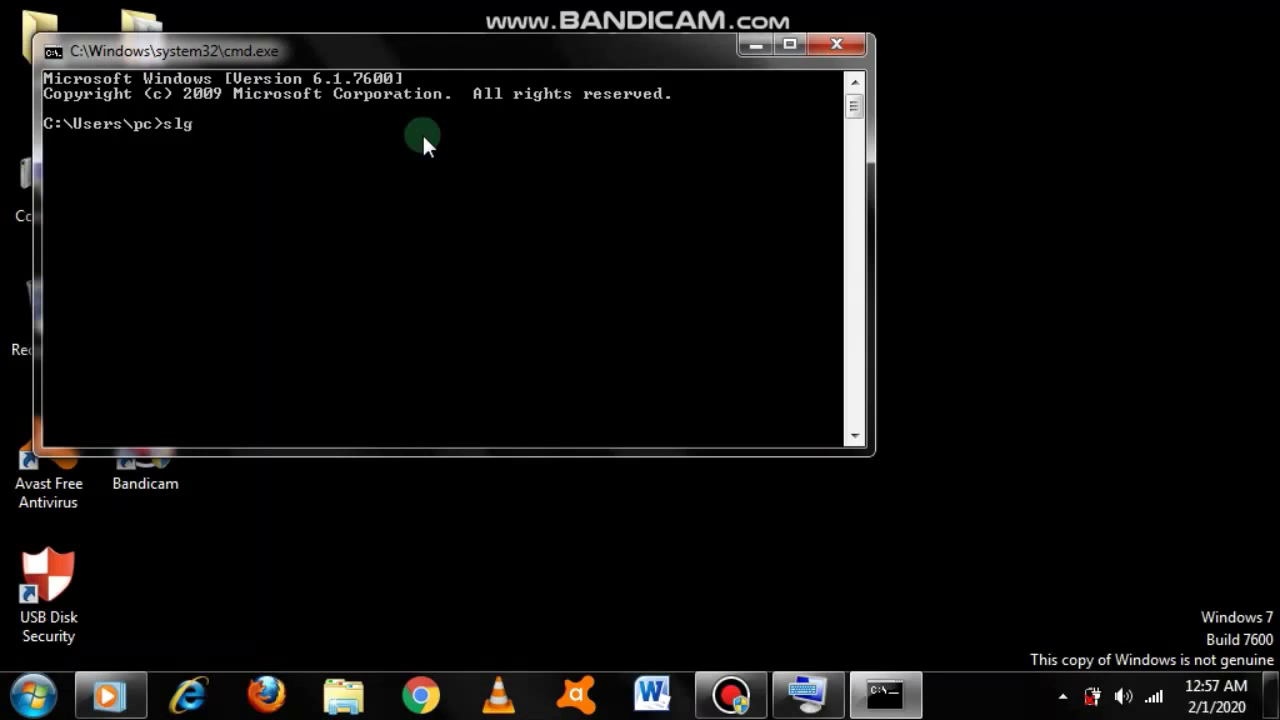
# - Run 'slgmr -rearm' and 'SLGMR -REARM', both reported as unrecognized commands
pyautogui.write('mr')
pyautogui.write('-')
pyautogui.press('BackSpace')
pyautogui.press('BackSpace')
pyautogui.write('rea')
pyautogui.write('rm')
pyautogui.press('Return')
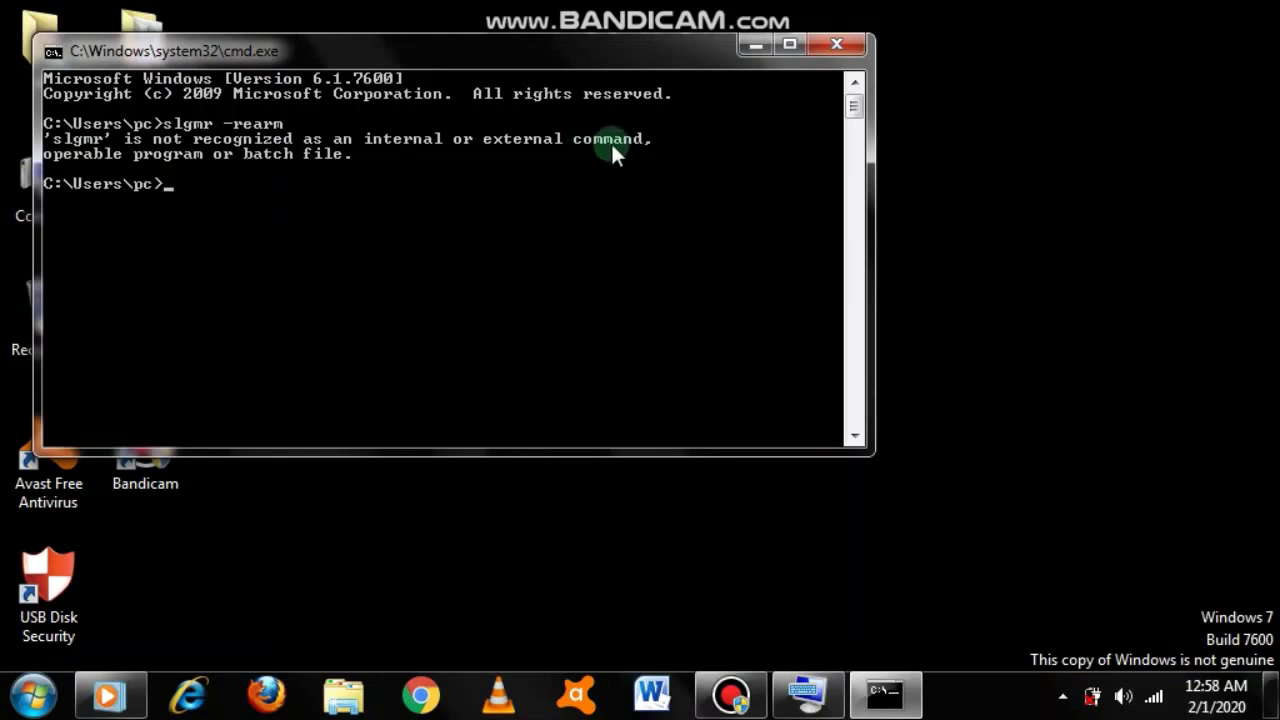
pyautogui.write('SLGMR -REAR')
pyautogui.write('M')
pyautogui.press('Return')
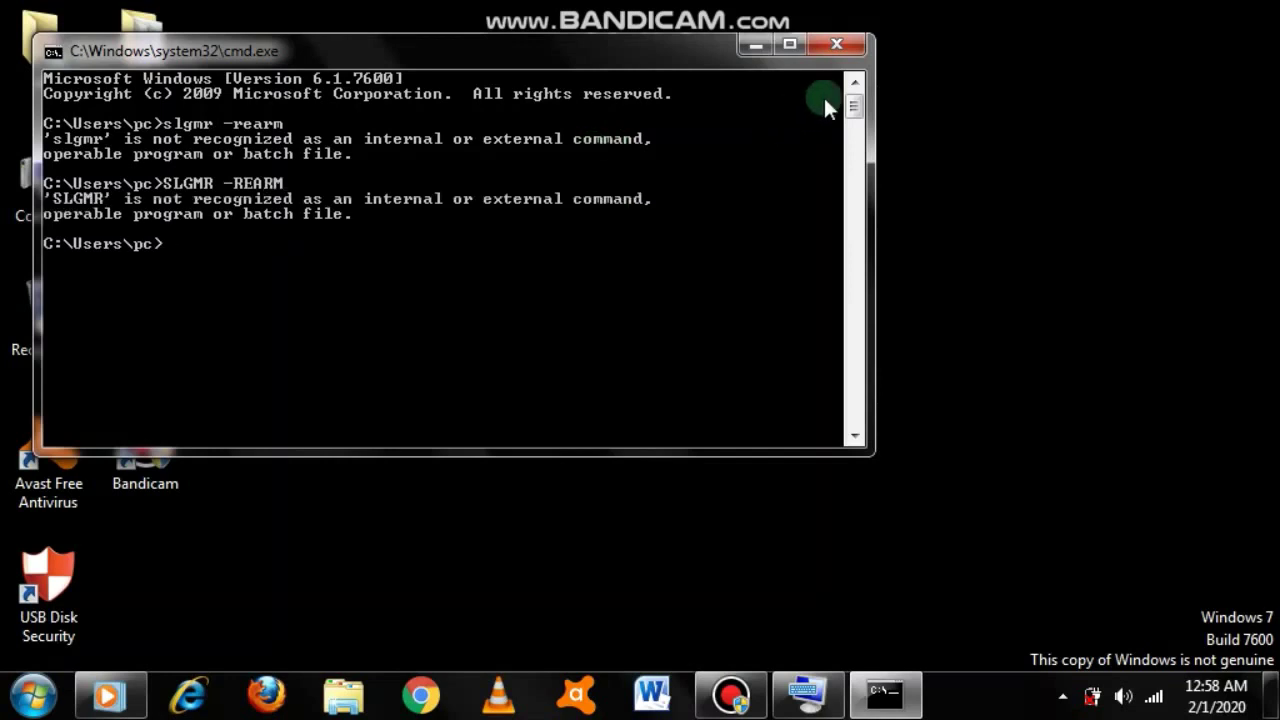
# - Close cmd and, after restarting, enter 'regedit' in the Run prompt
pyautogui.click(830, 45)
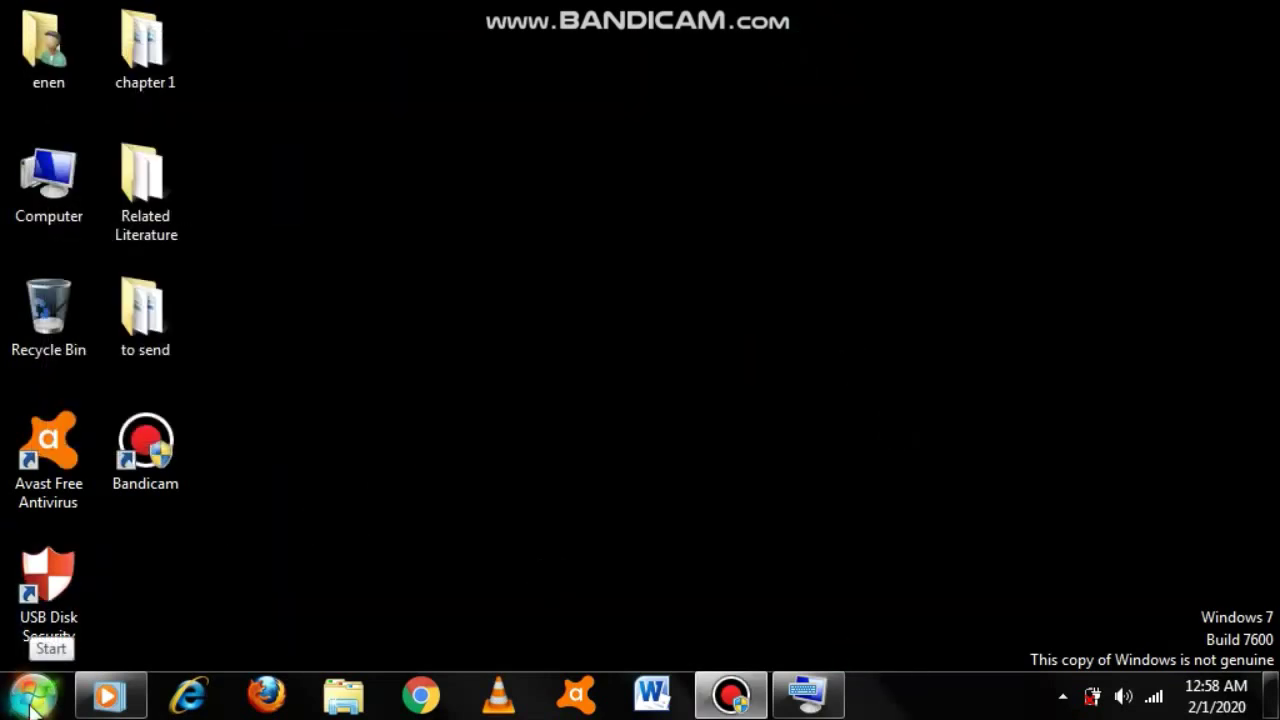
pyautogui.click(30, 705)
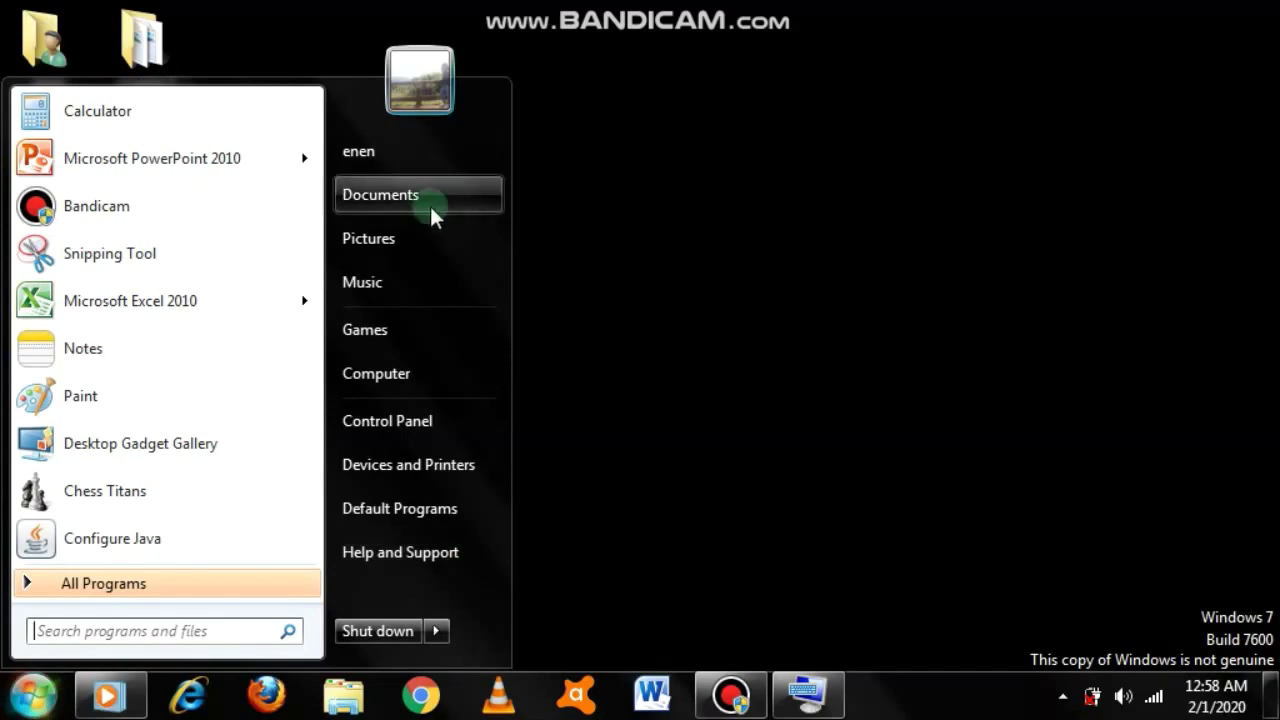
pyautogui.click(424, 375)
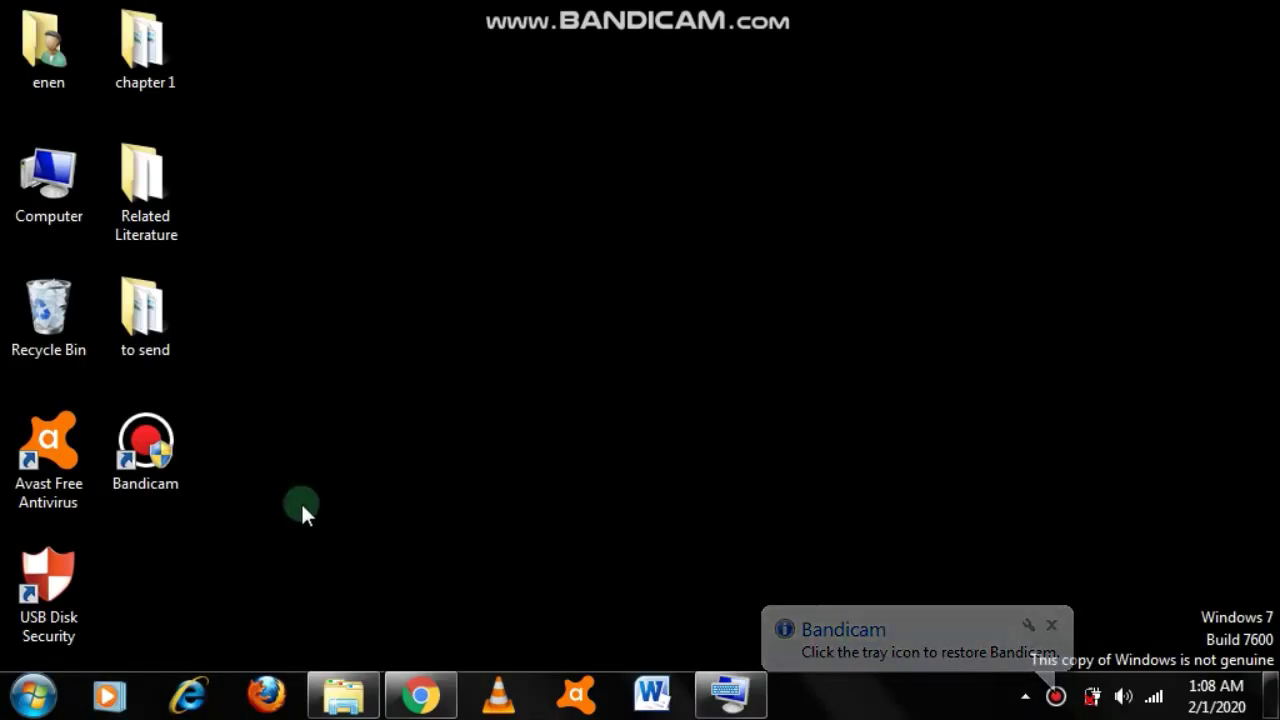
pyautogui.press('super+r')
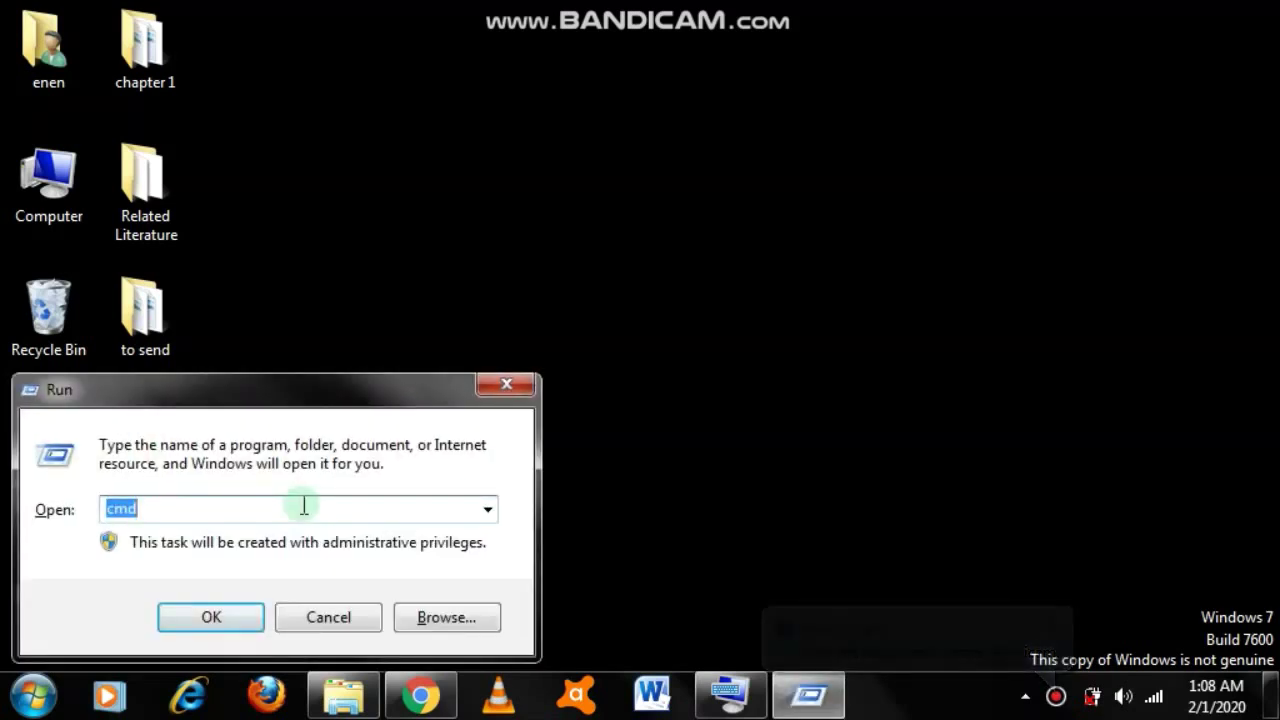
pyautogui.write('regedit')
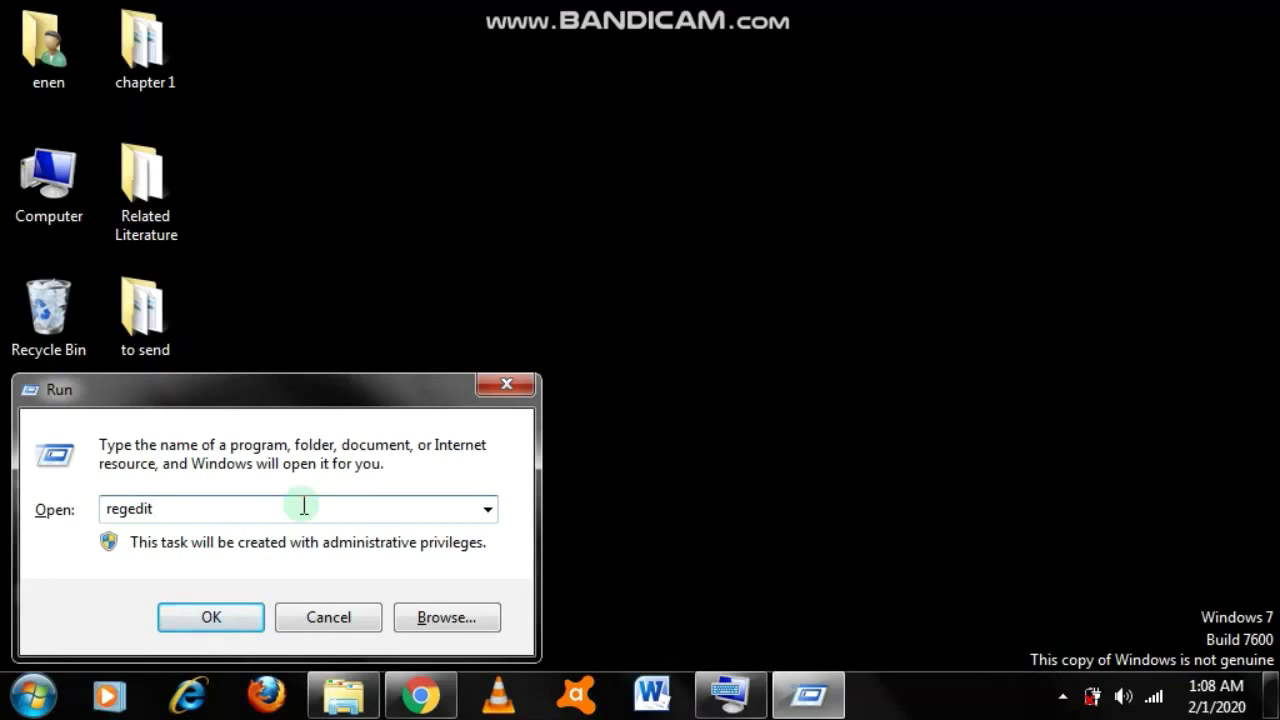
# - Launch regedit and browse to HKLM\SOFTWARE\Microsoft\Windows NT\CurrentVersion\SoftwareProtectionPlatform, showing SkipRearm at 0
pyautogui.press('Return')
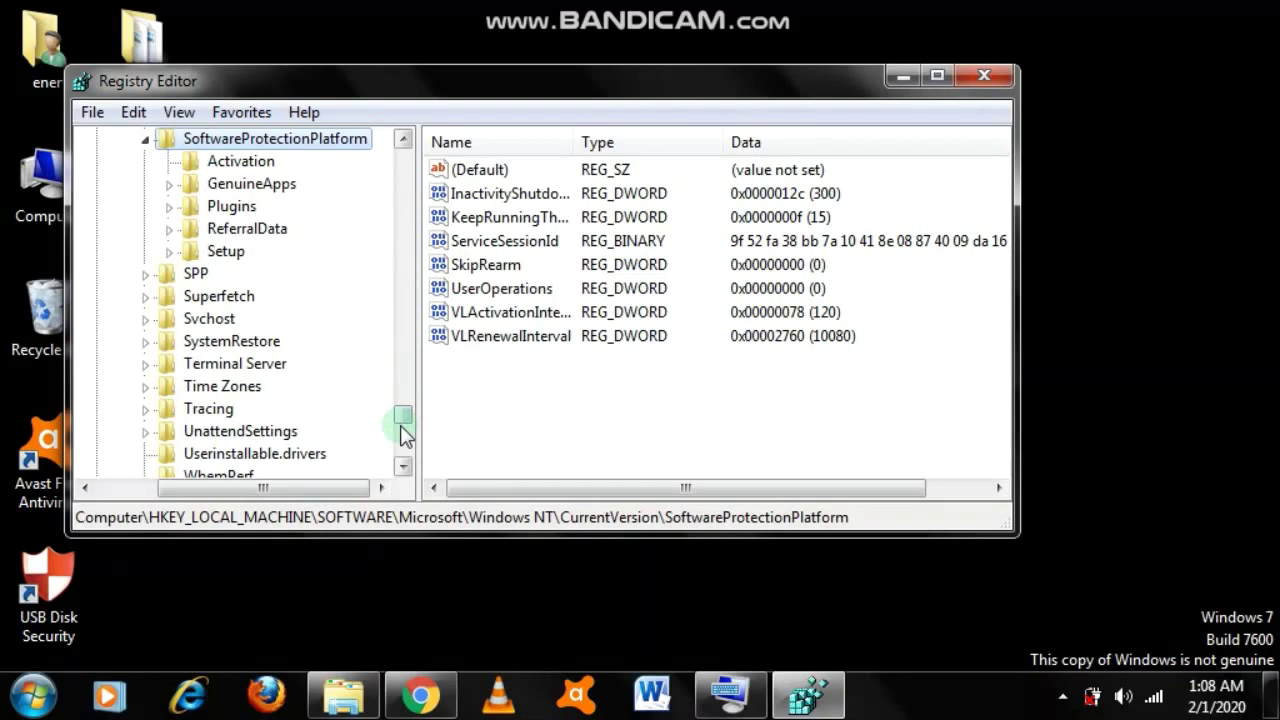
pyautogui.moveTo(402, 432); pyautogui.dragTo(425, 150)
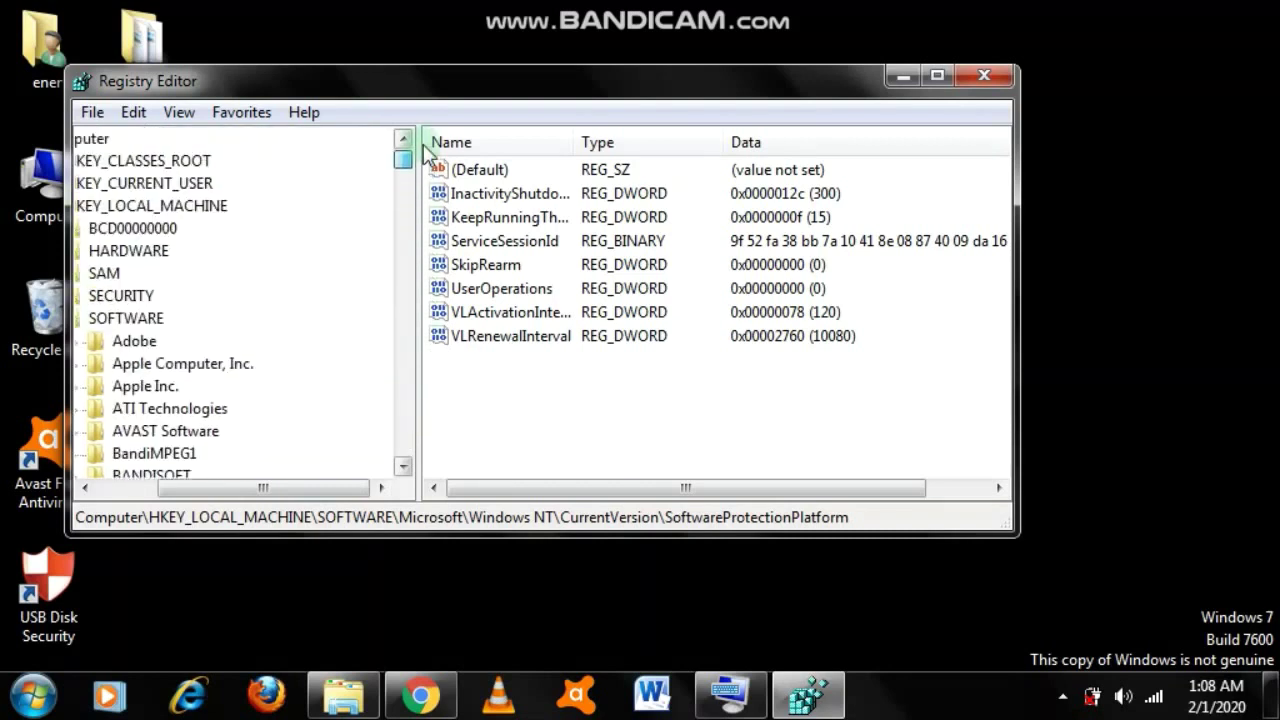
pyautogui.moveTo(268, 487); pyautogui.dragTo(213, 487)
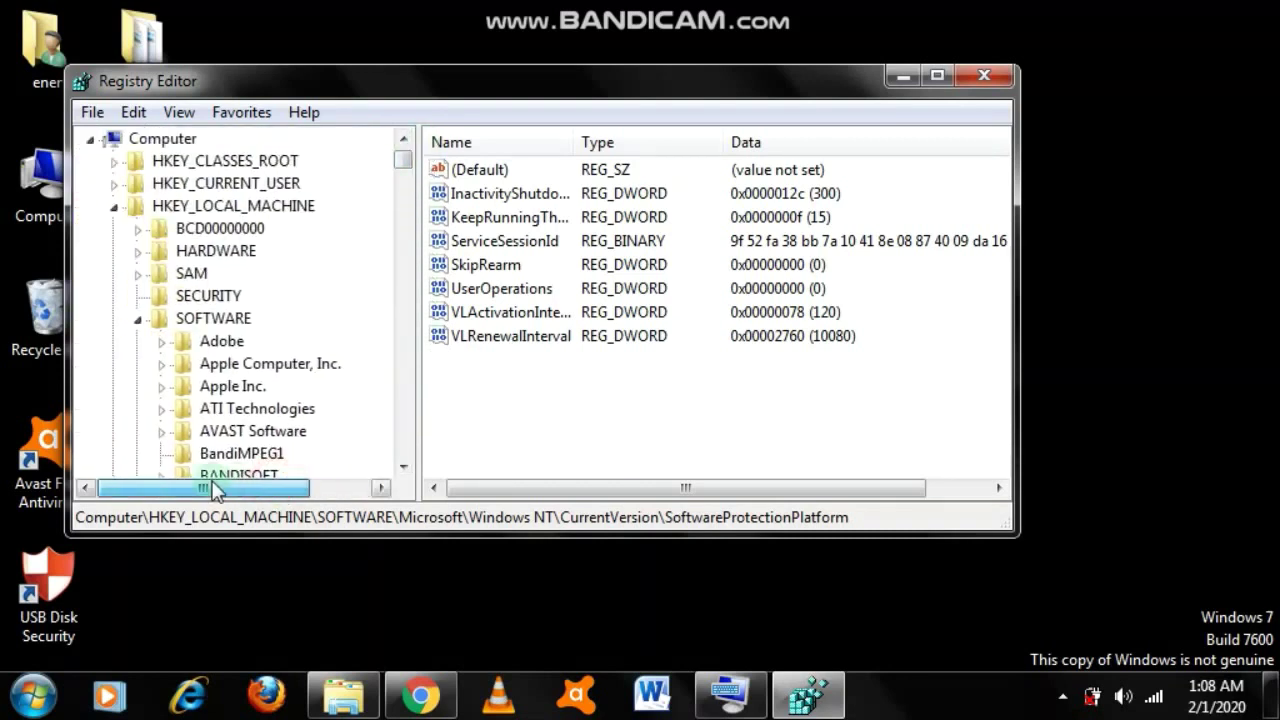
pyautogui.click(225, 208)
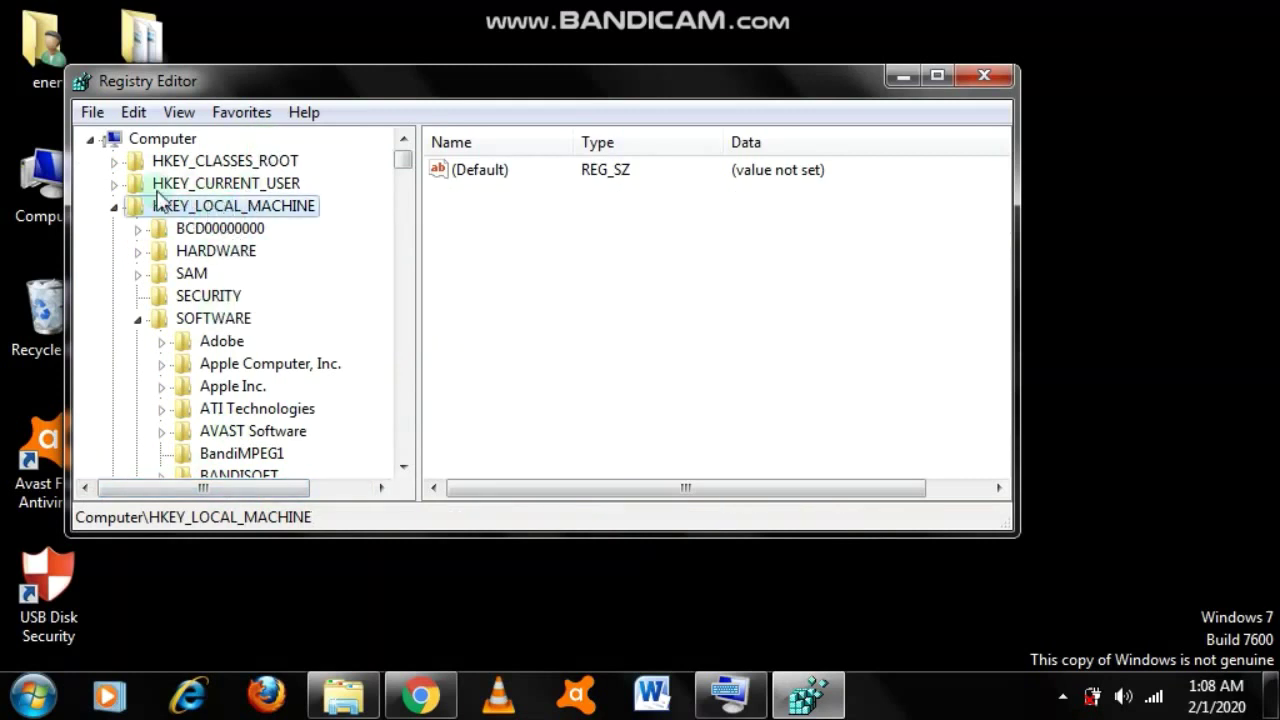
pyautogui.click(202, 322)
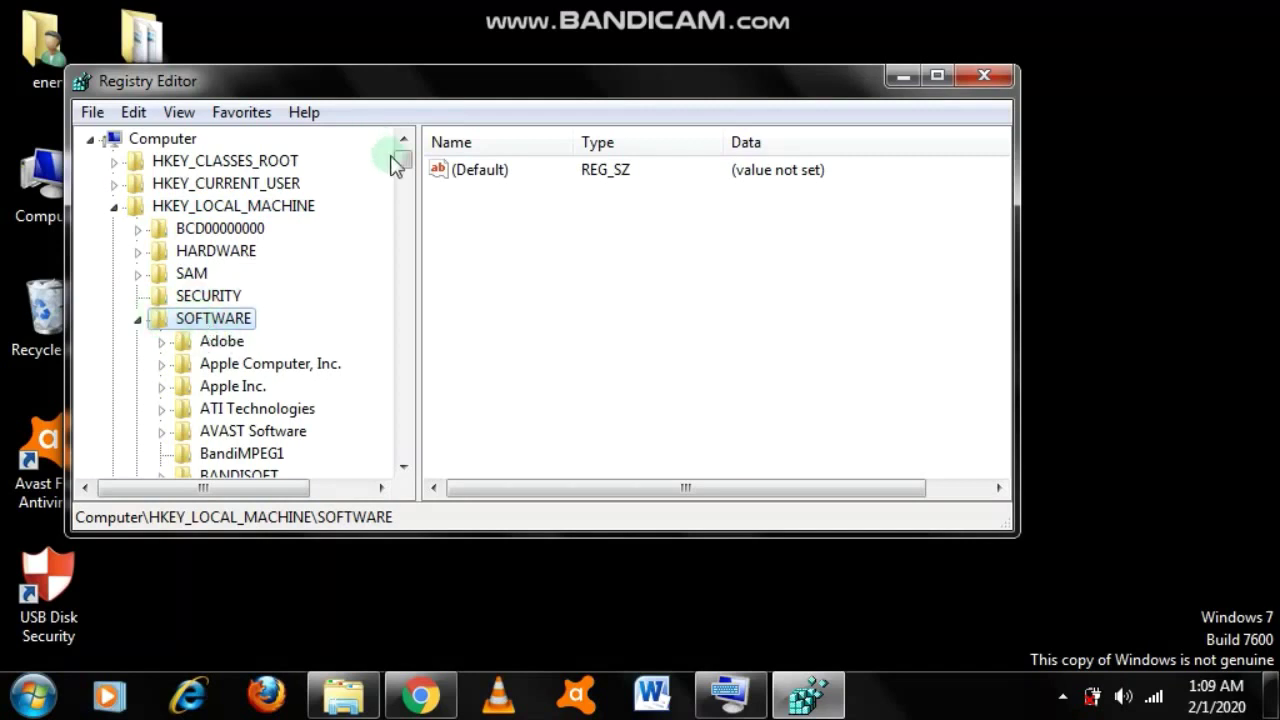
pyautogui.moveTo(397, 163); pyautogui.dragTo(405, 193)
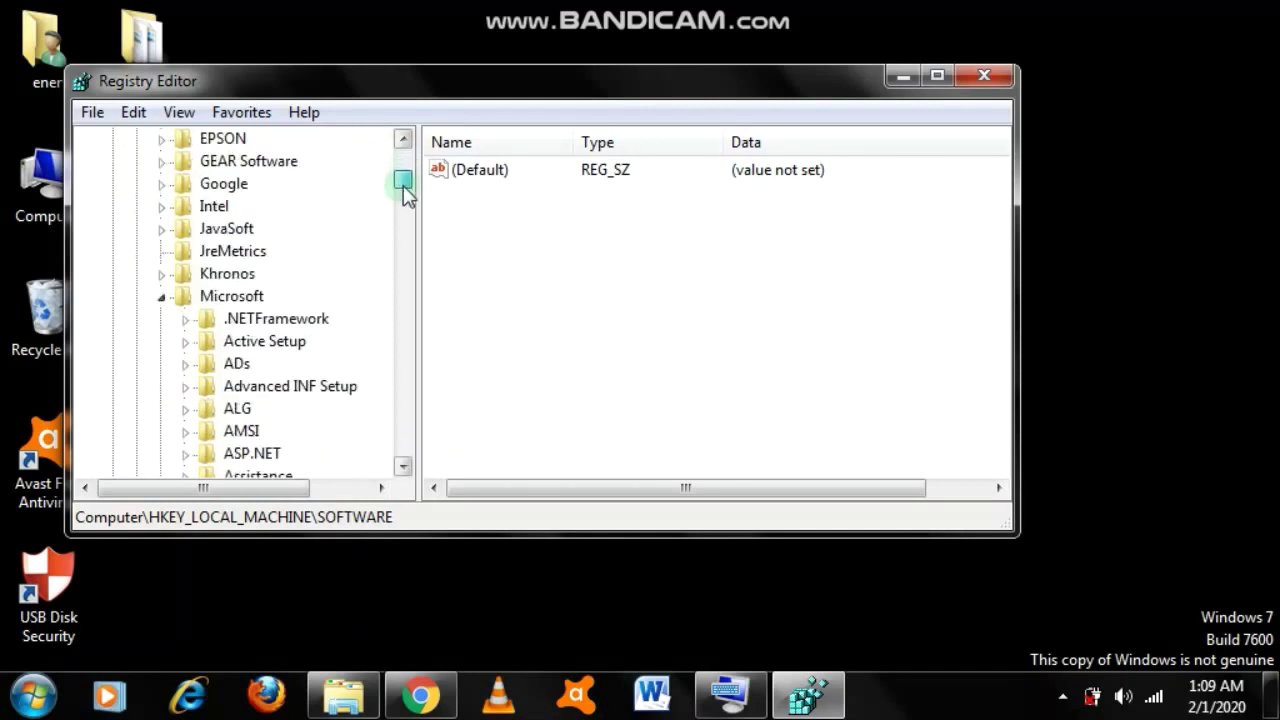
pyautogui.click(240, 297)
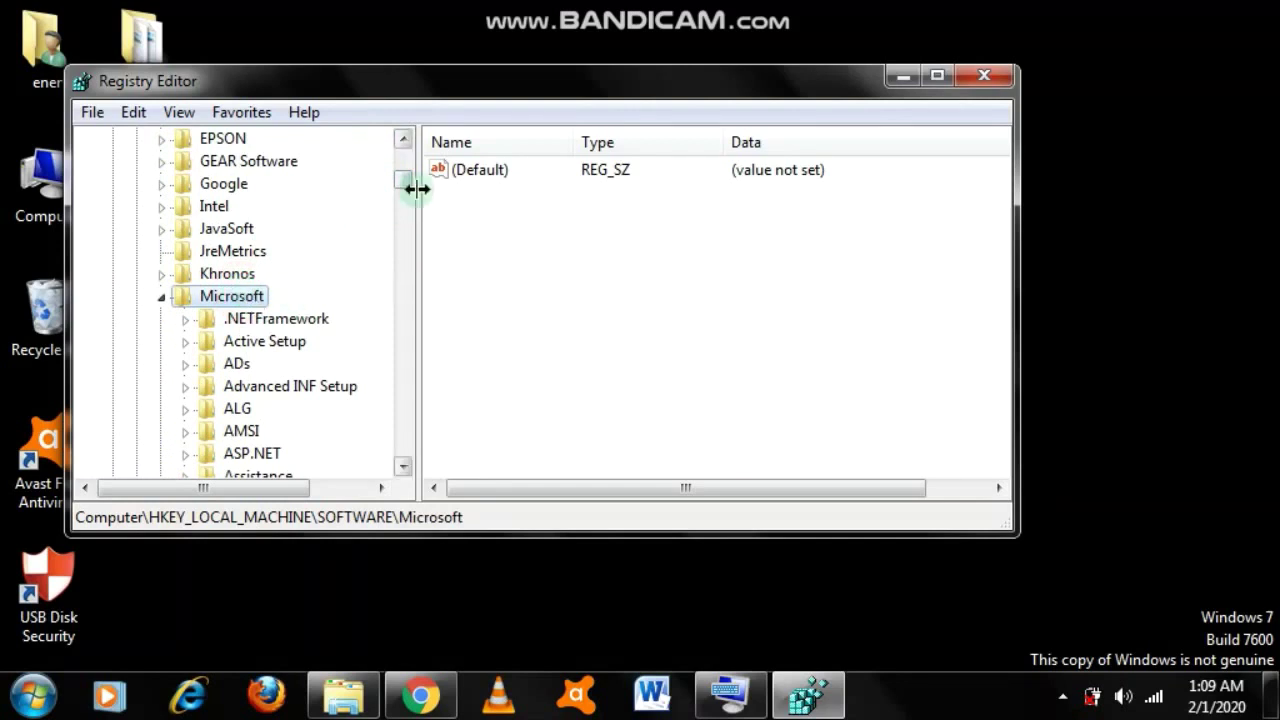
pyautogui.moveTo(404, 184); pyautogui.dragTo(407, 352)
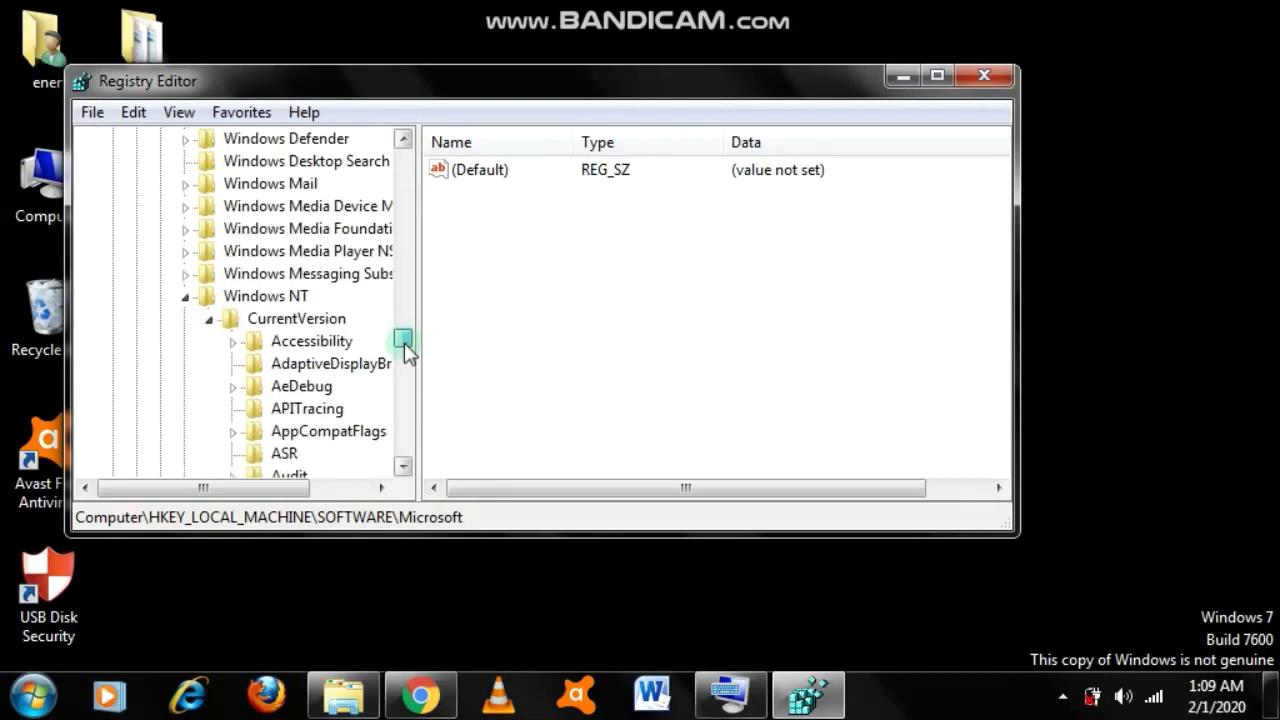
pyautogui.click(258, 296)
pyautogui.click(285, 320)
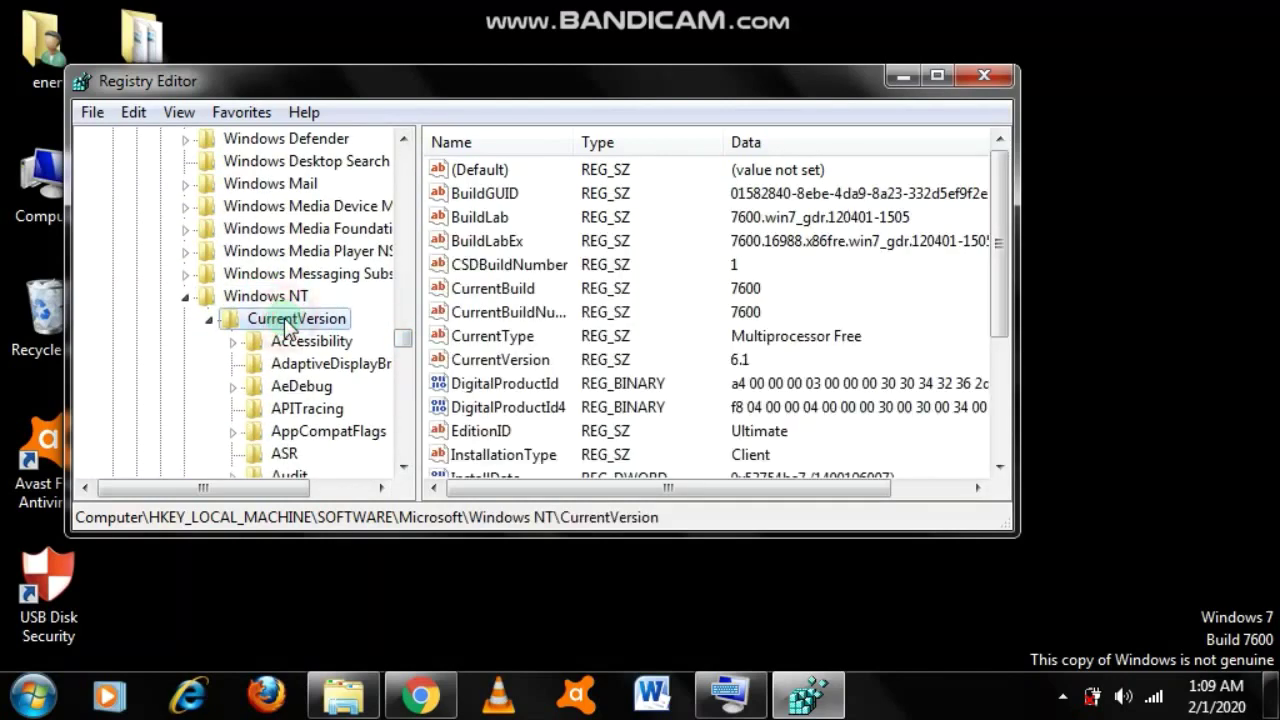
pyautogui.moveTo(401, 338); pyautogui.dragTo(413, 406)
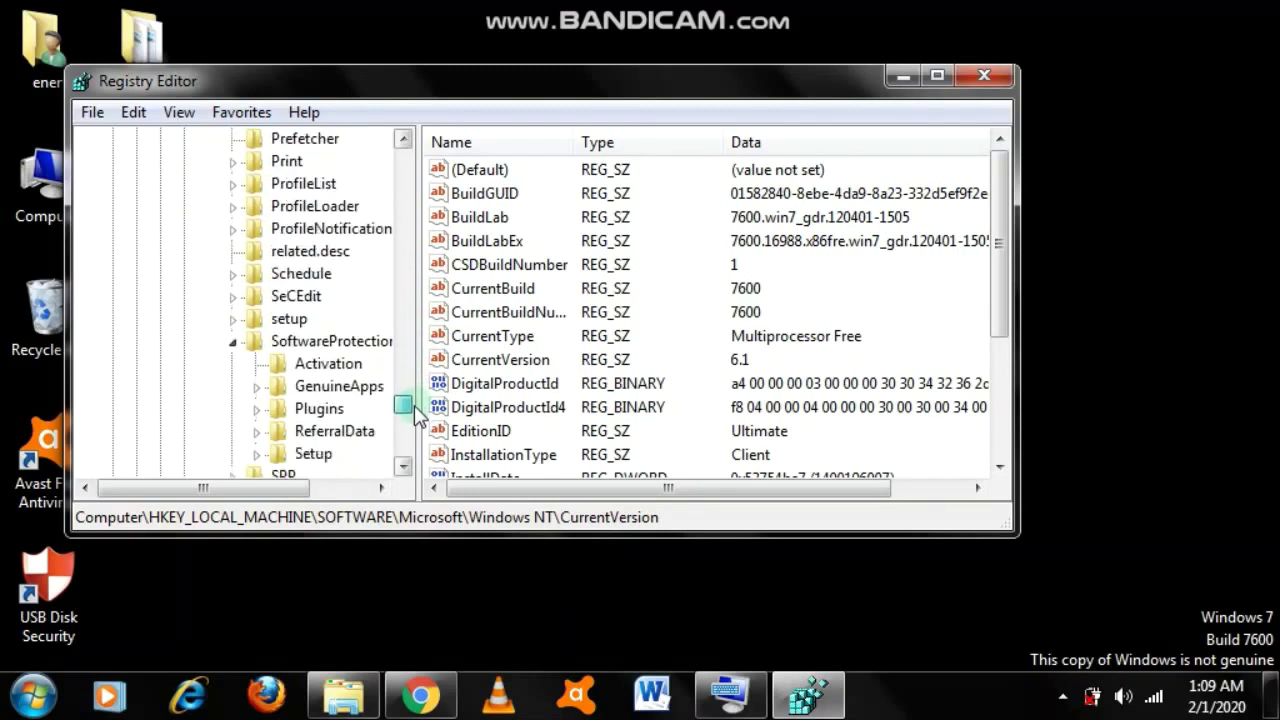
pyautogui.click(345, 341)
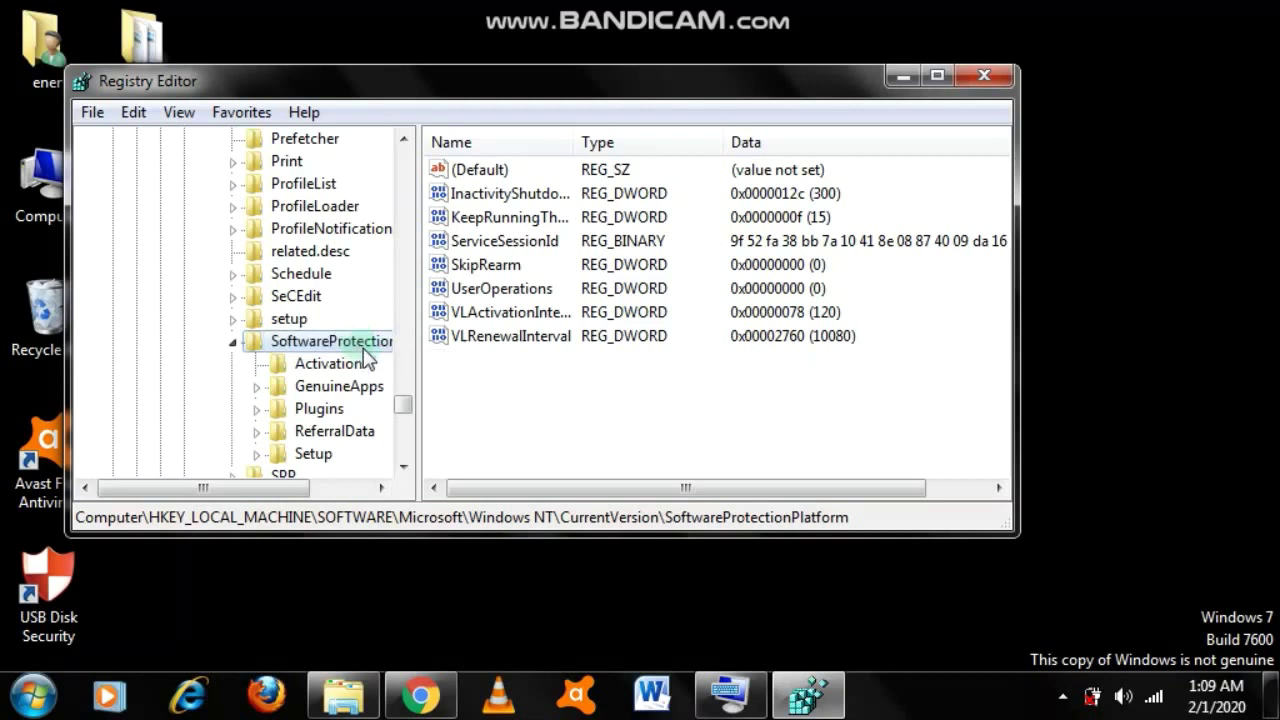
# - Change the SkipRearm DWORD data from 0 to 1, then close Registry Editor
pyautogui.click(500, 266)
pyautogui.rightClick(510, 270)
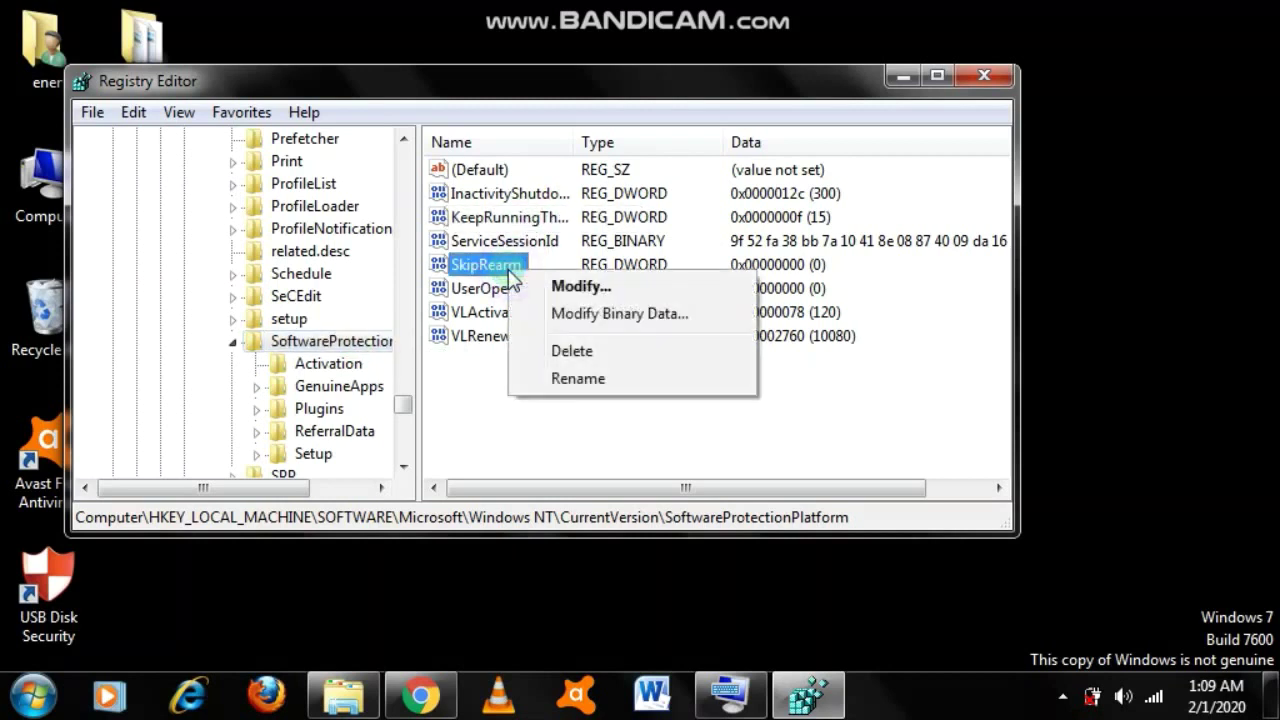
pyautogui.click(565, 288)
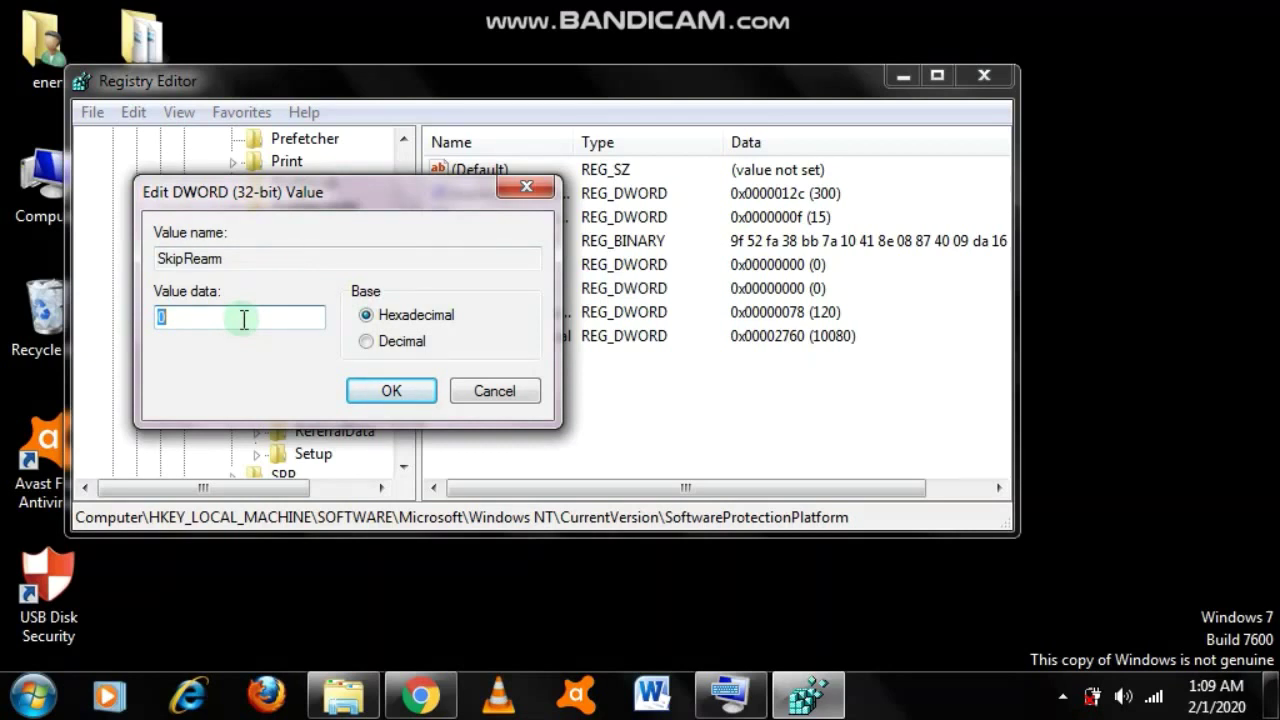
pyautogui.click(244, 319)
pyautogui.doubleClick(244, 319)
pyautogui.write('1')
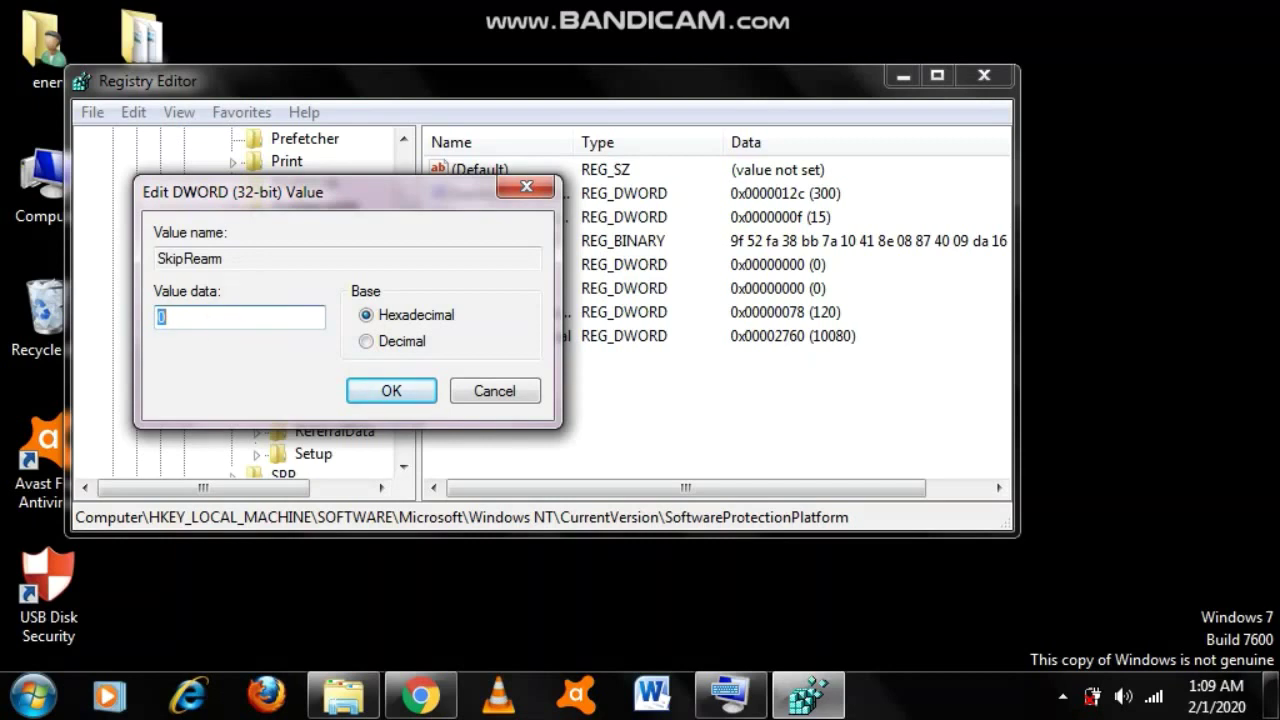
pyautogui.click(395, 391)
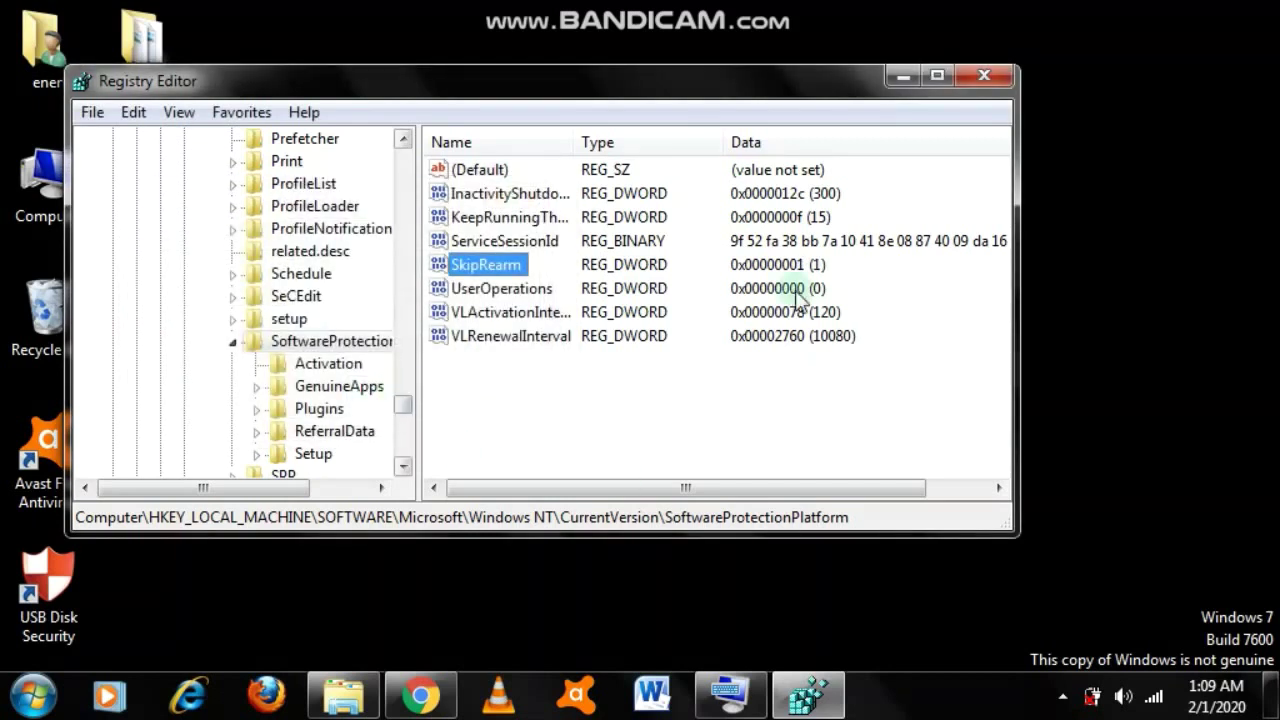
pyautogui.click(982, 78)
# - Restart Windows using Restart under the Start menu's Shut down arrow
pyautogui.click(34, 695)
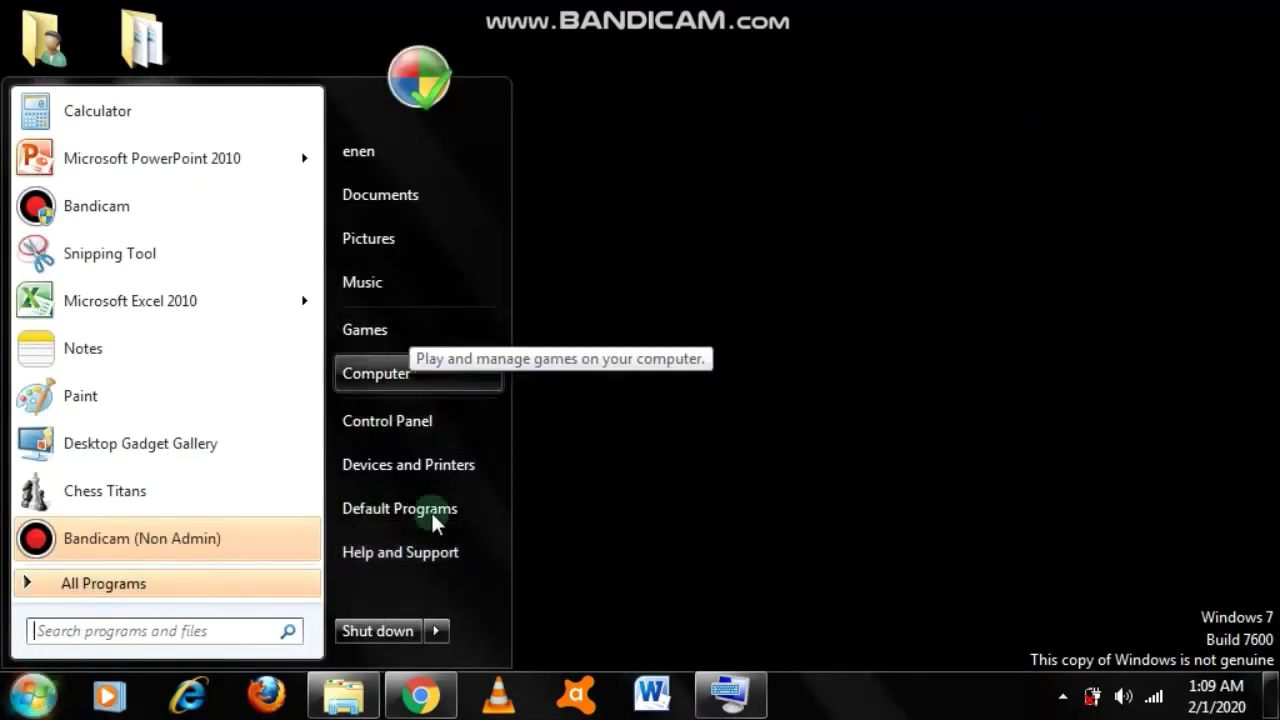
pyautogui.click(437, 631)
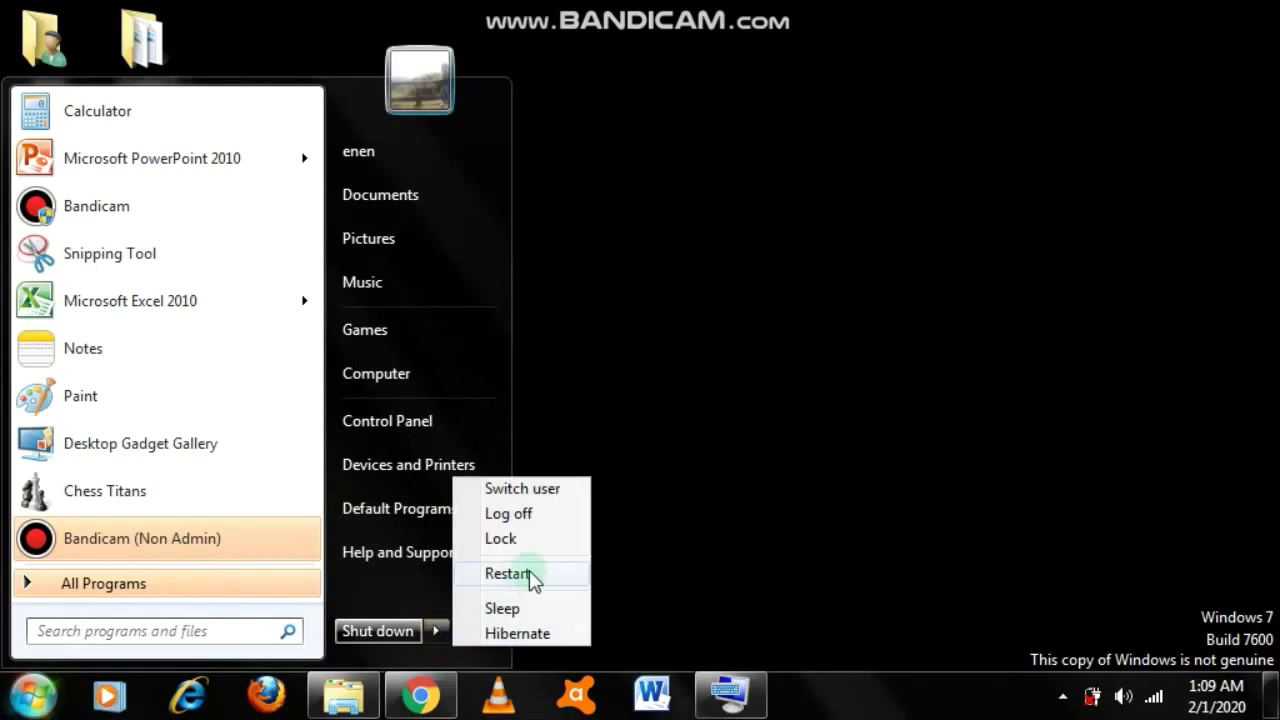
pyautogui.click(532, 576)
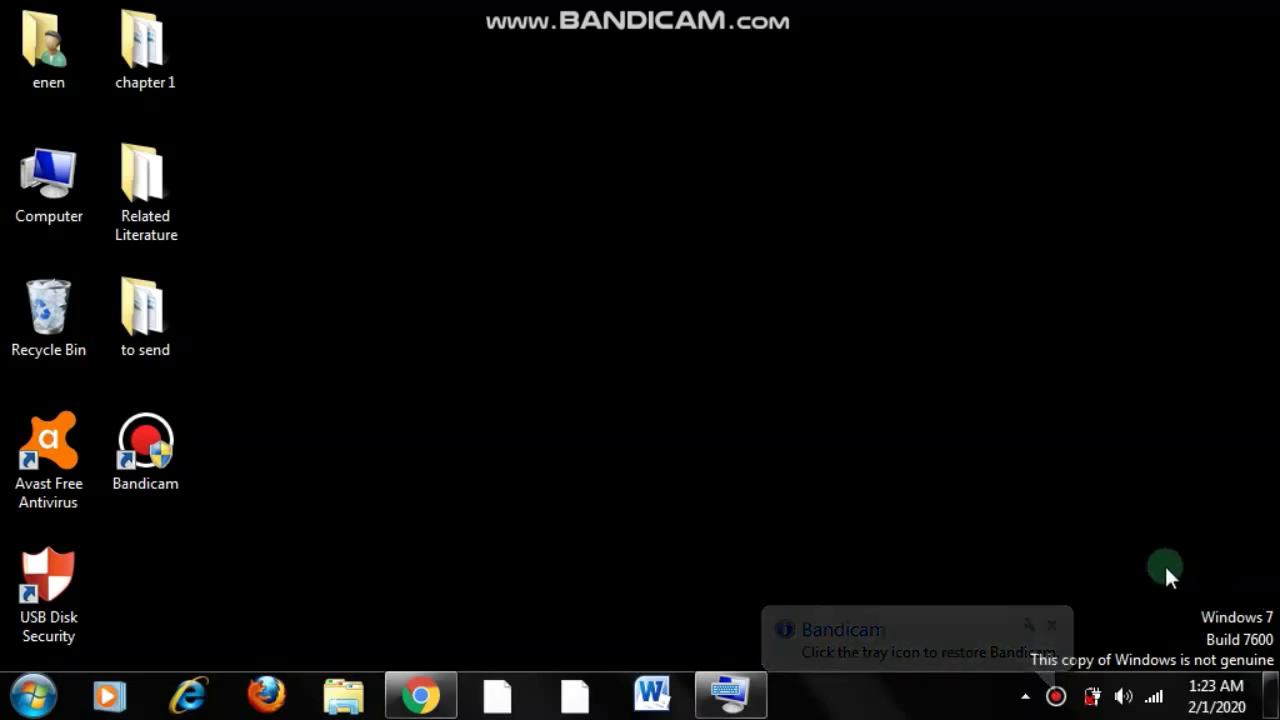
# - Run 'slmgr -rearm' in an administrator Command Prompt and dismiss the success message
pyautogui.click(28, 700)
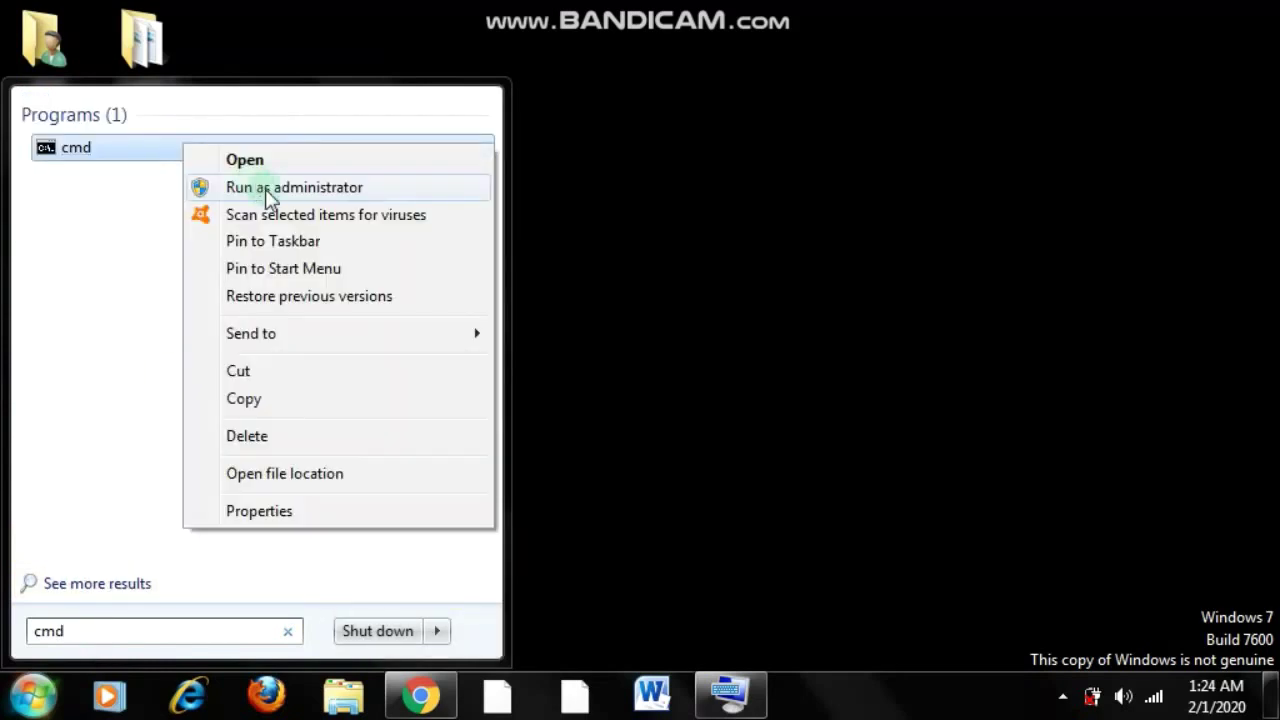
pyautogui.click(262, 186)
pyautogui.write('slmgr')
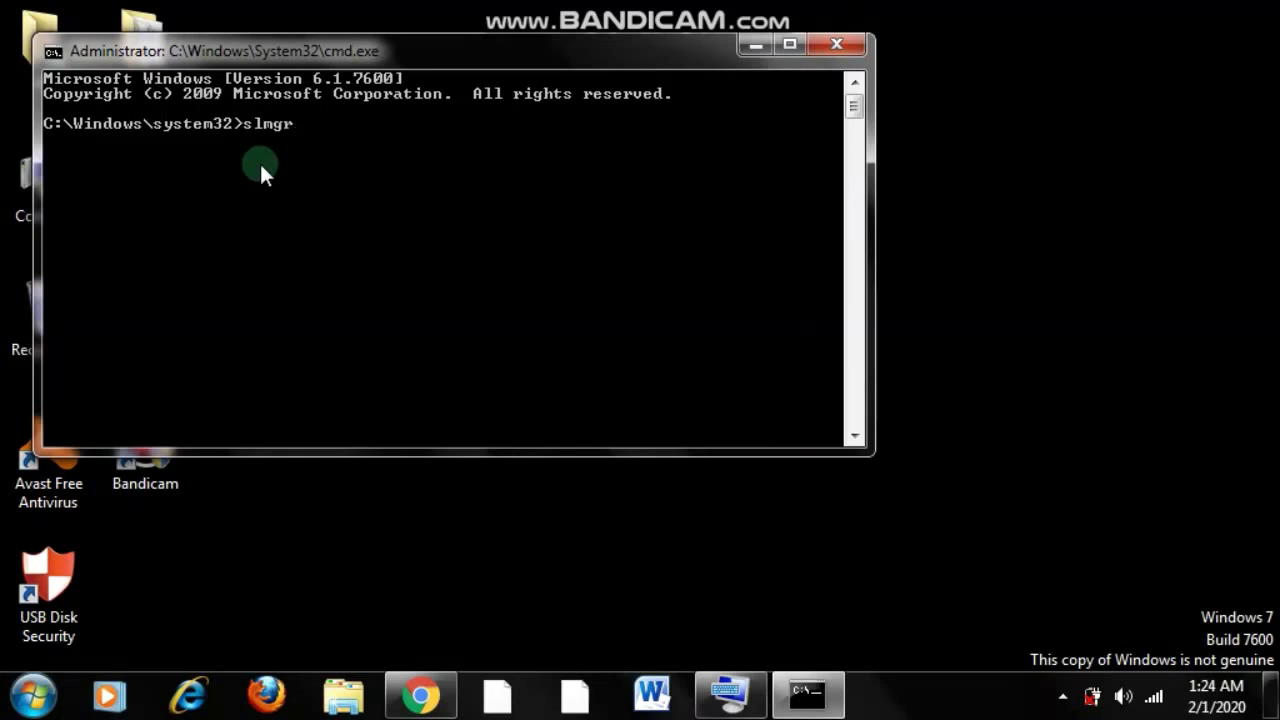
pyautogui.write('-')
pyautogui.write('re')
pyautogui.write('arm')
pyautogui.press('Return')
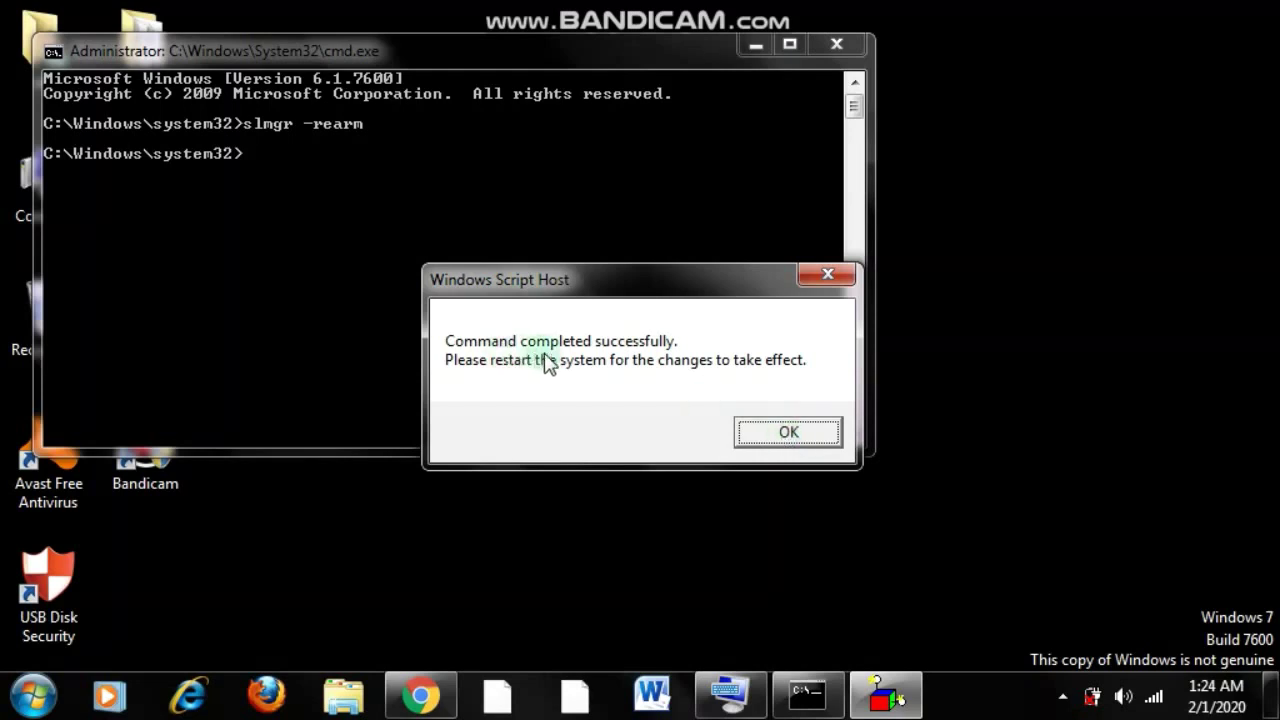
pyautogui.click(795, 430)
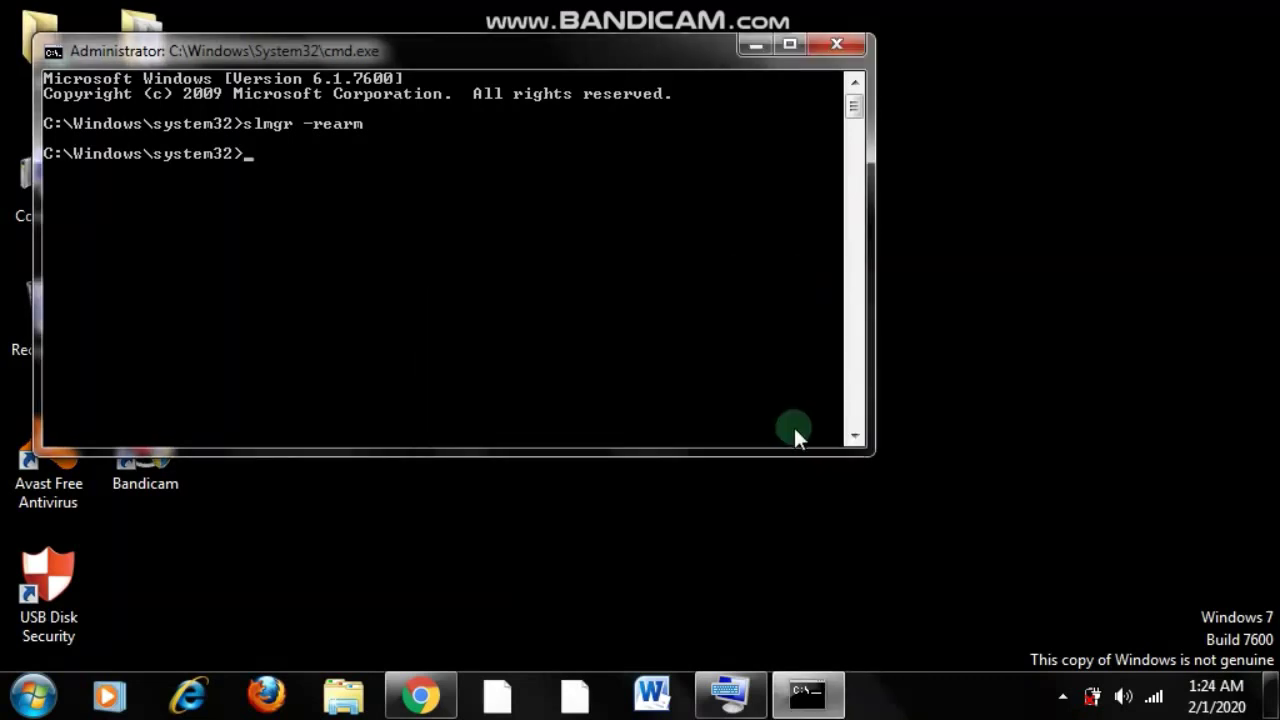
# - Close Command Prompt and restart Windows from the Start menu's Shut down options
pyautogui.click(833, 43)
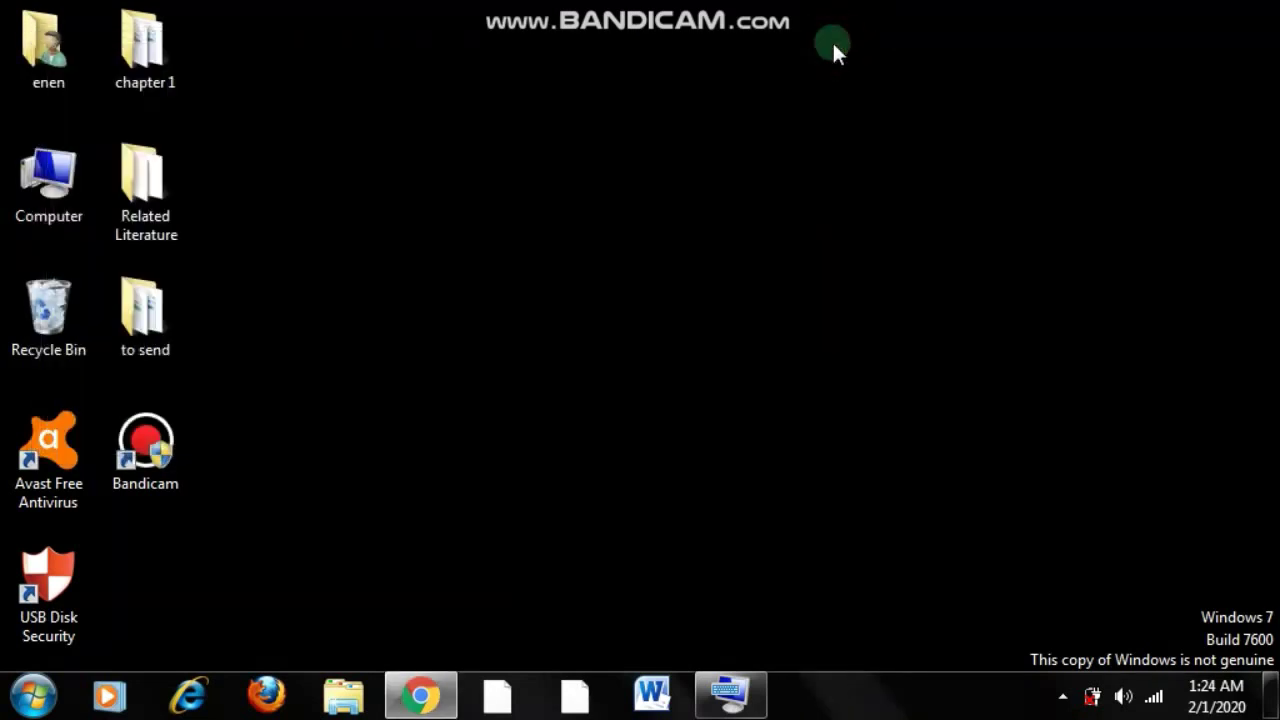
pyautogui.click(10, 702)
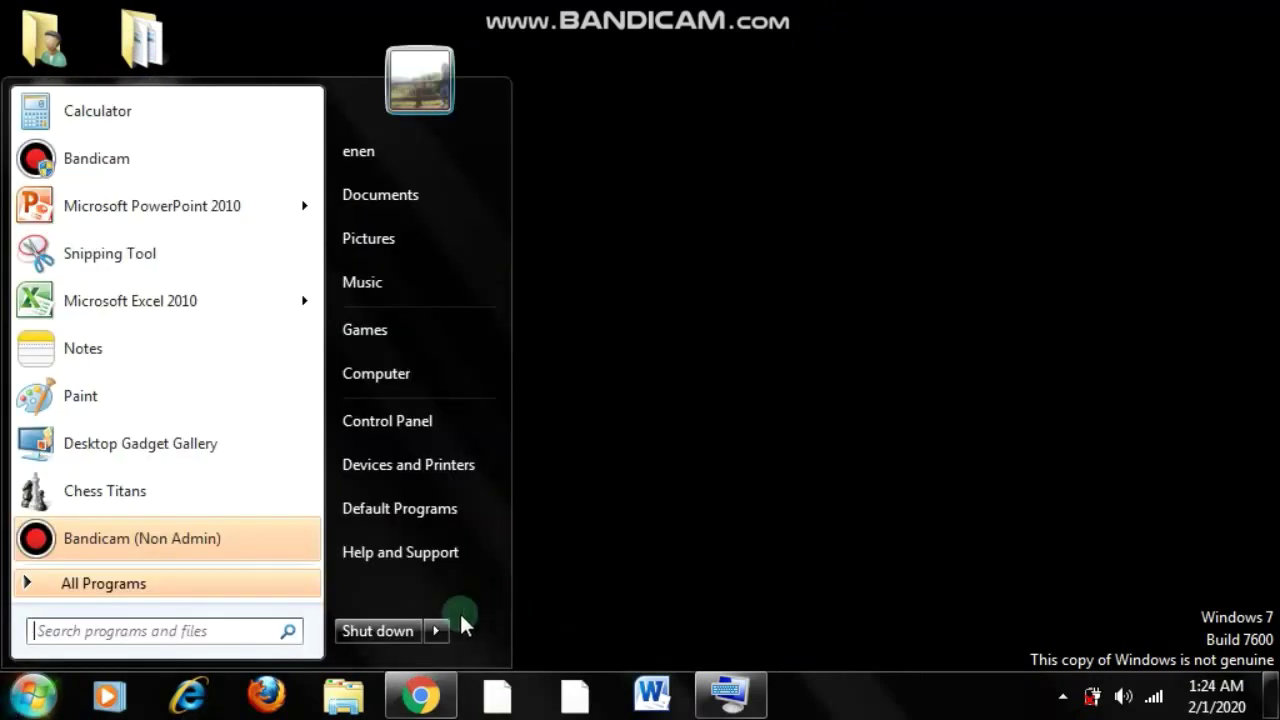
pyautogui.click(436, 630)
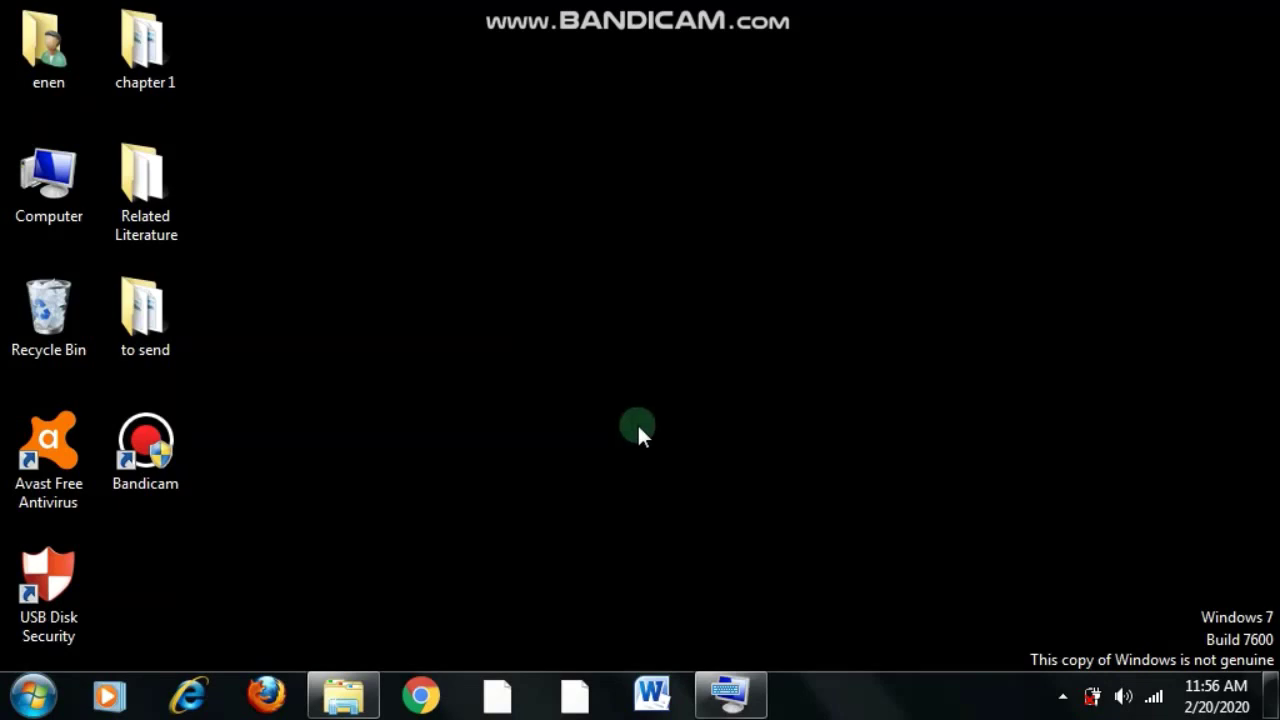
# - Refresh the desktop after reboot, then bring up its right-click menu again
pyautogui.rightClick(637, 422)
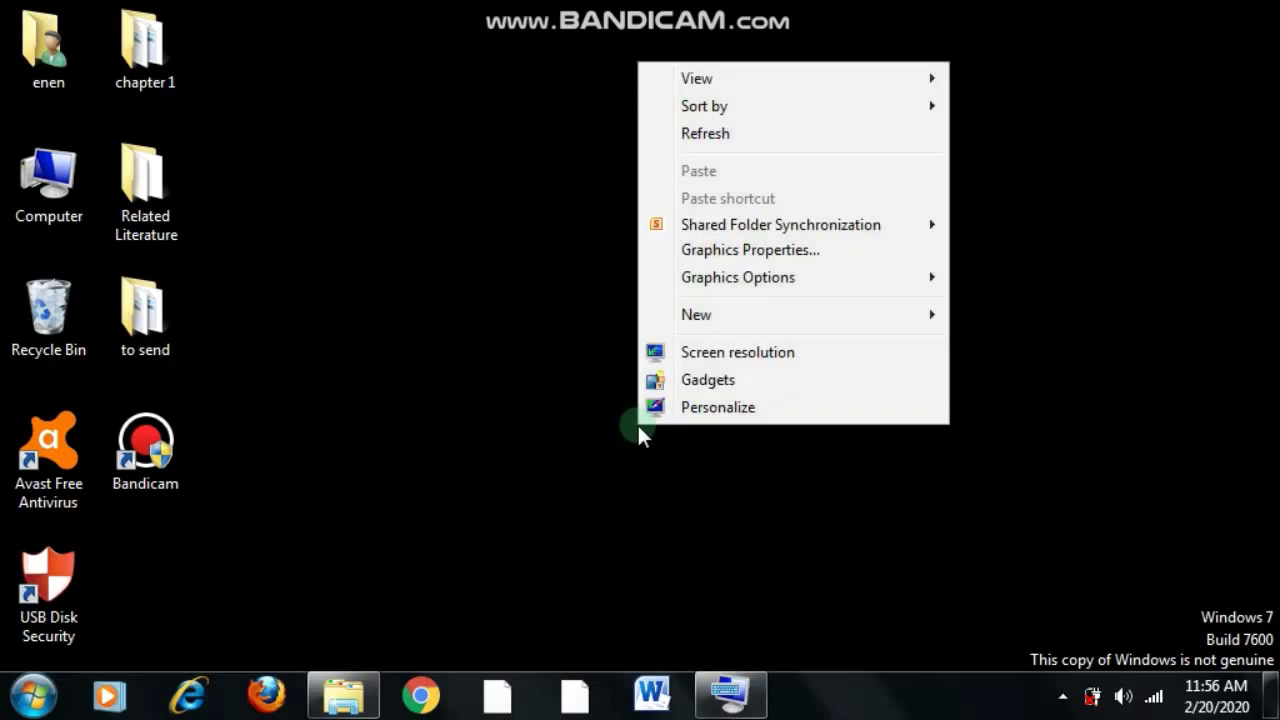
pyautogui.click(710, 148)
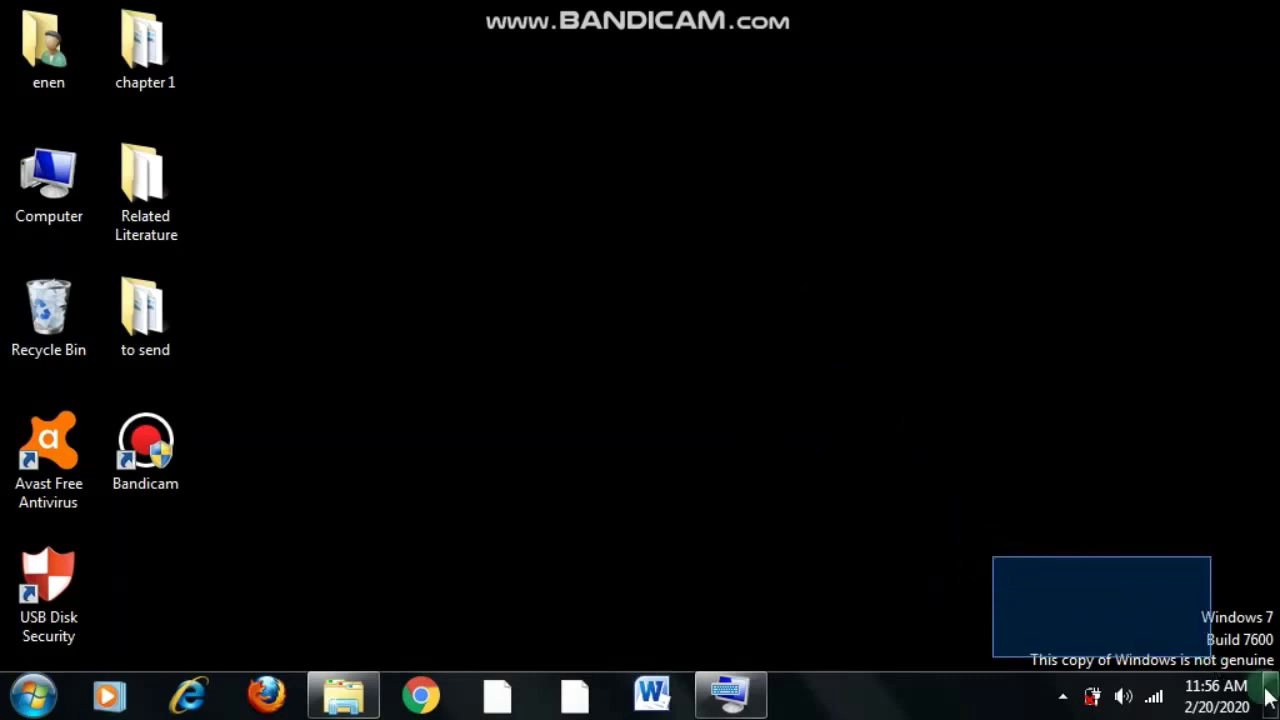
pyautogui.moveTo(1121, 596); pyautogui.dragTo(1275, 688)
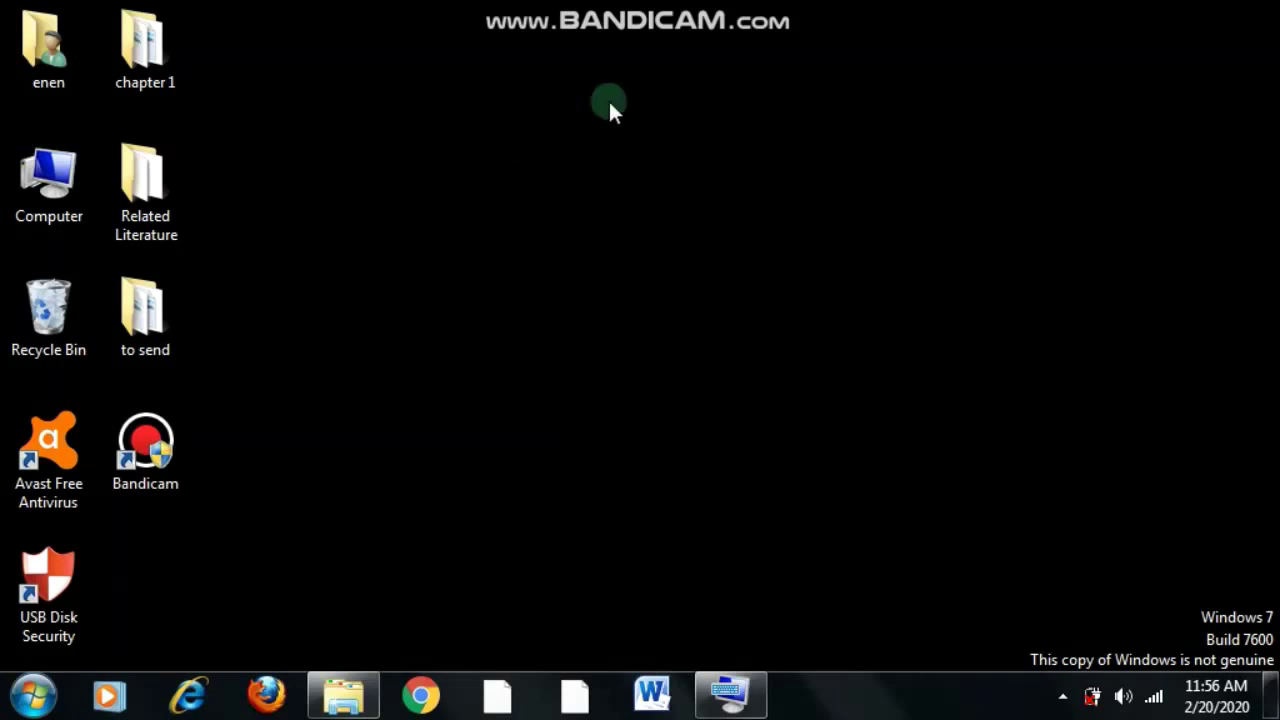
pyautogui.rightClick(628, 260)
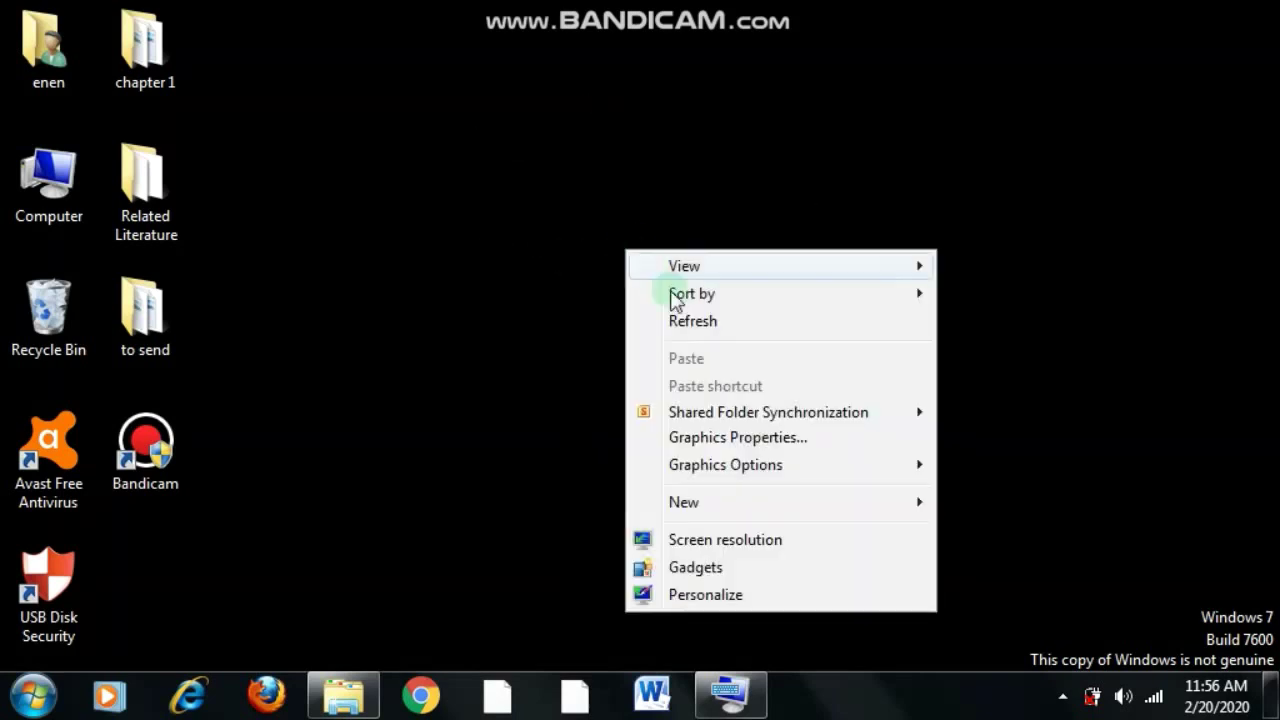
# - Set the desktop background to only the family photo IMG_7772 from Pictures Library and save
pyautogui.click(703, 594)
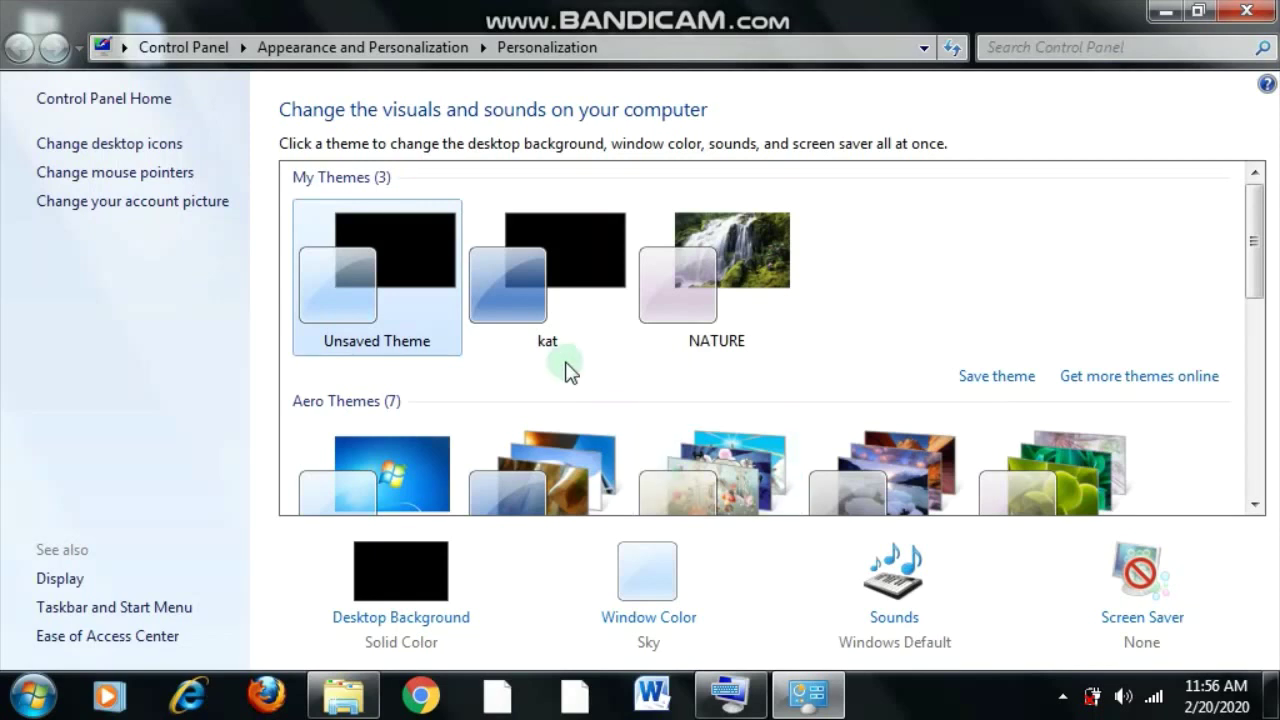
pyautogui.click(445, 620)
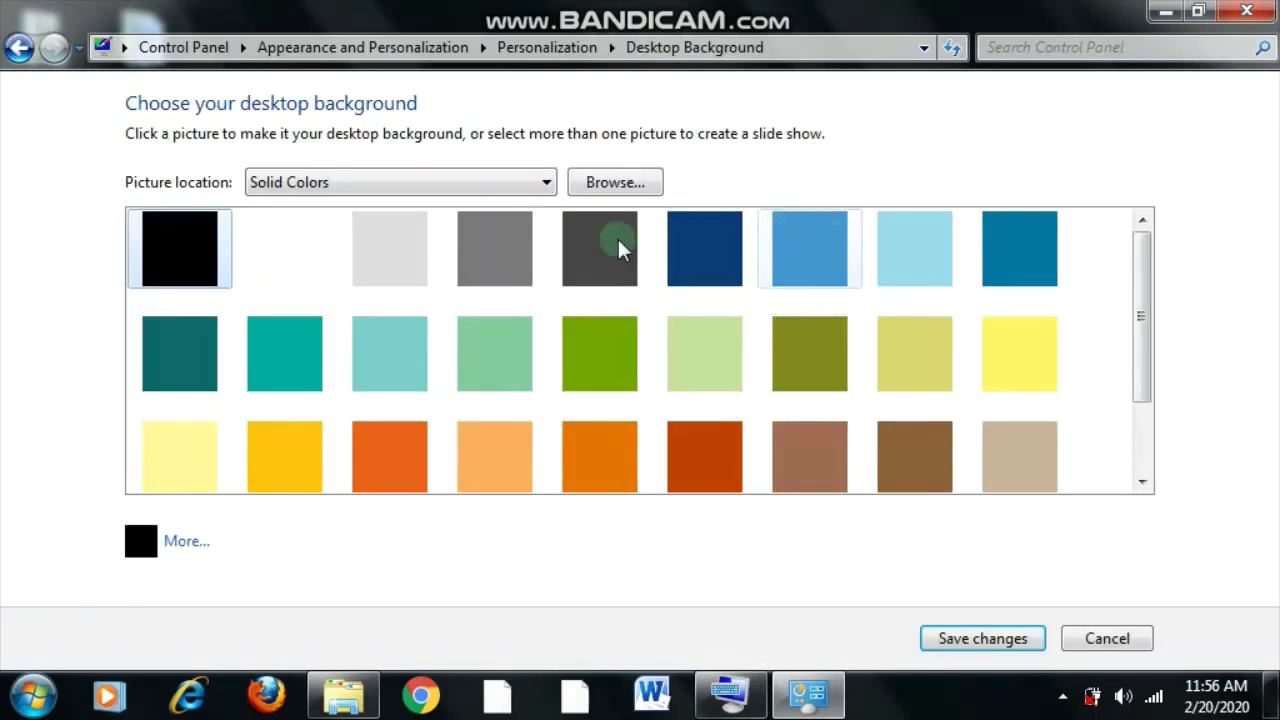
pyautogui.click(543, 180)
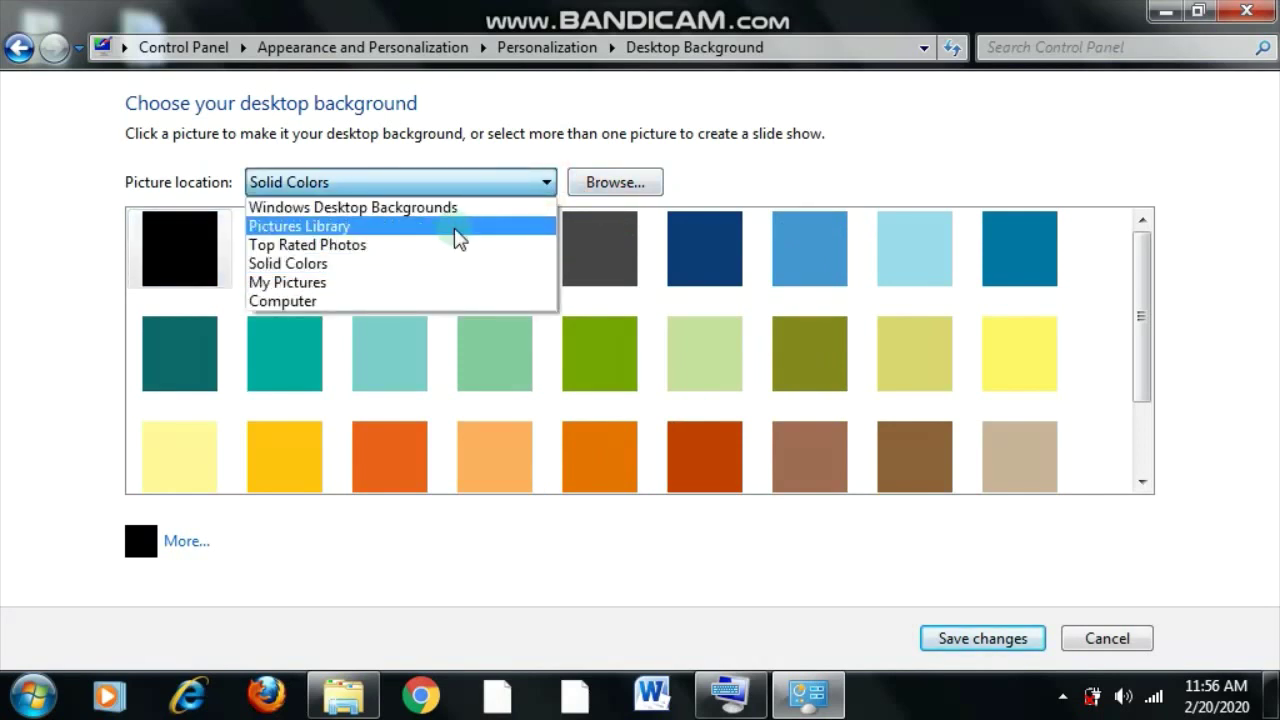
pyautogui.click(455, 230)
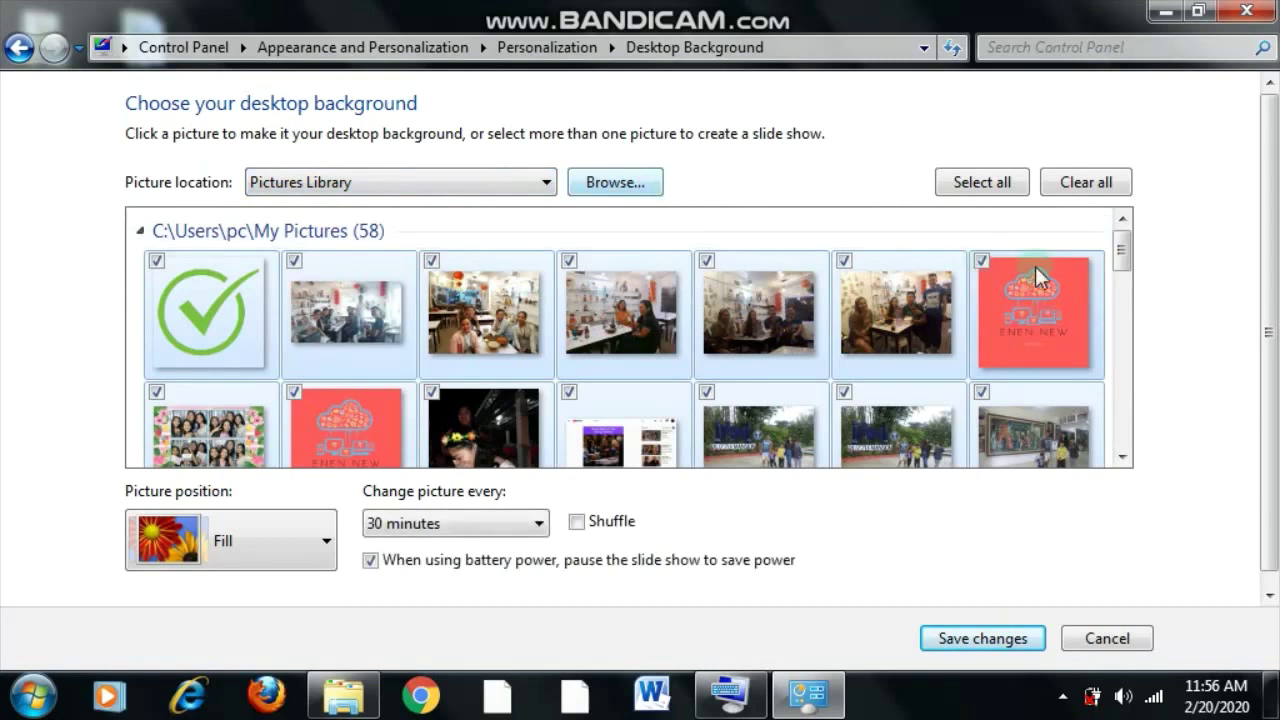
pyautogui.click(1107, 188)
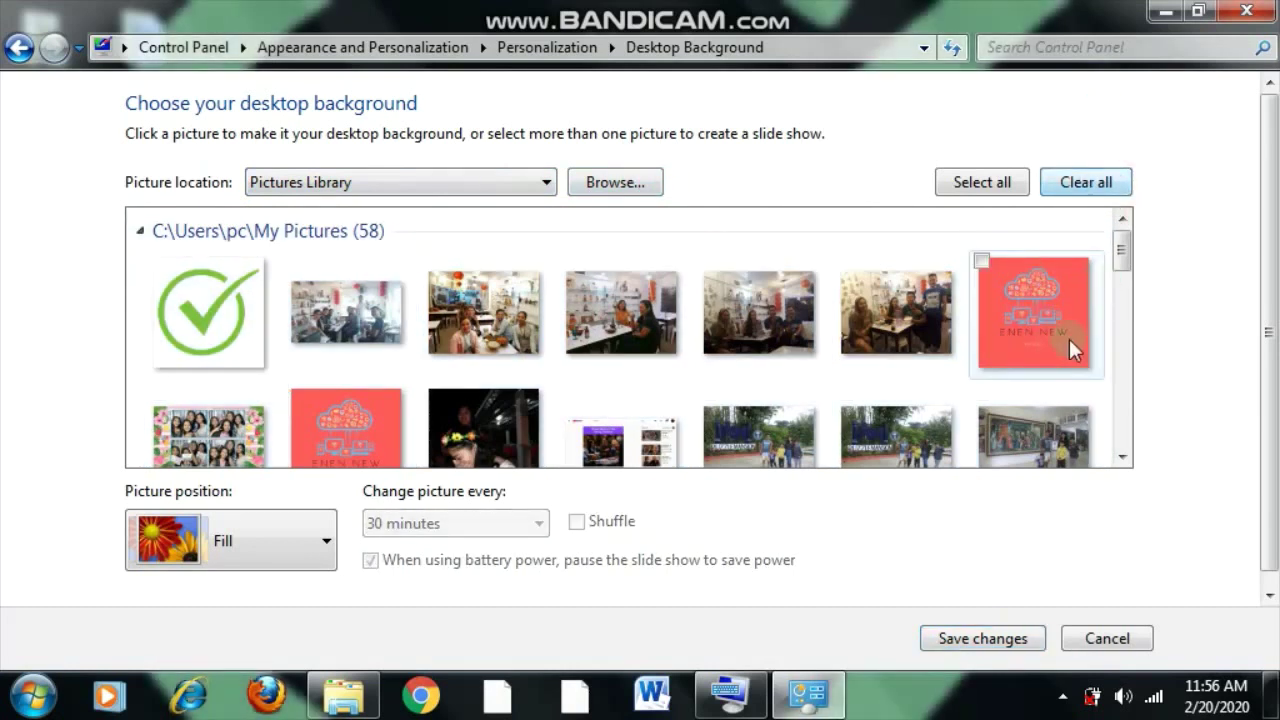
pyautogui.click(918, 425)
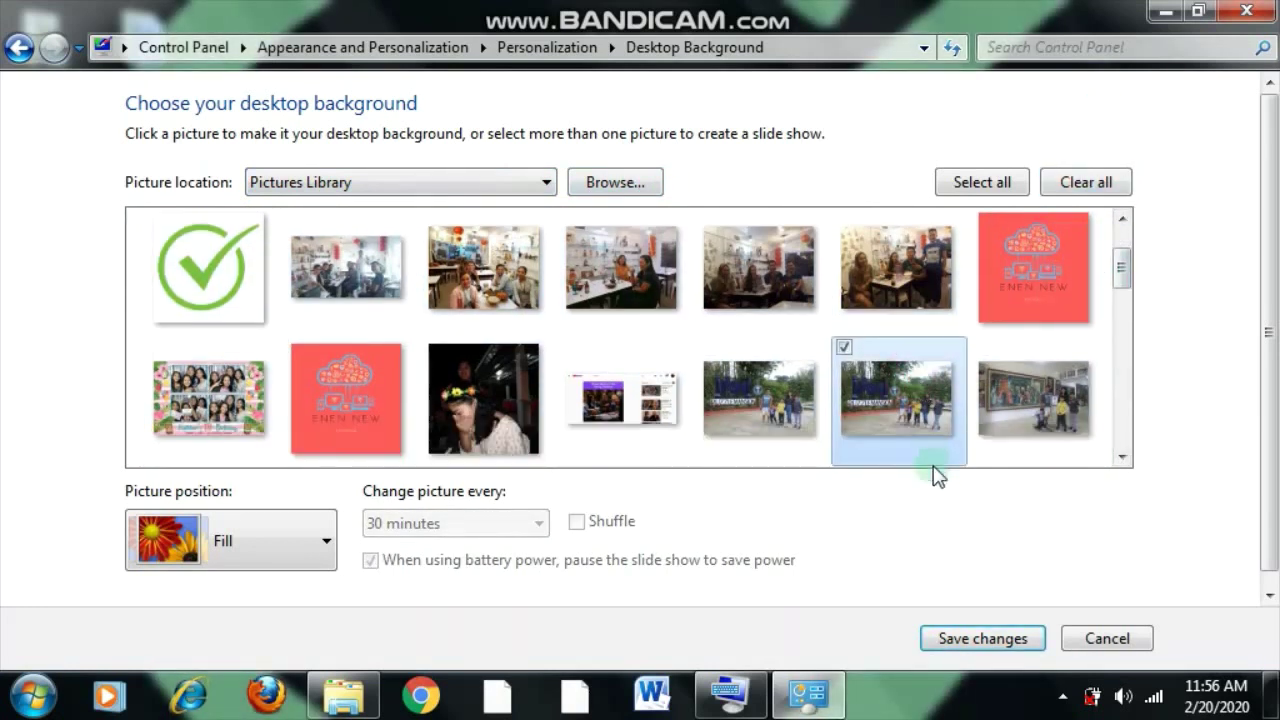
pyautogui.click(962, 645)
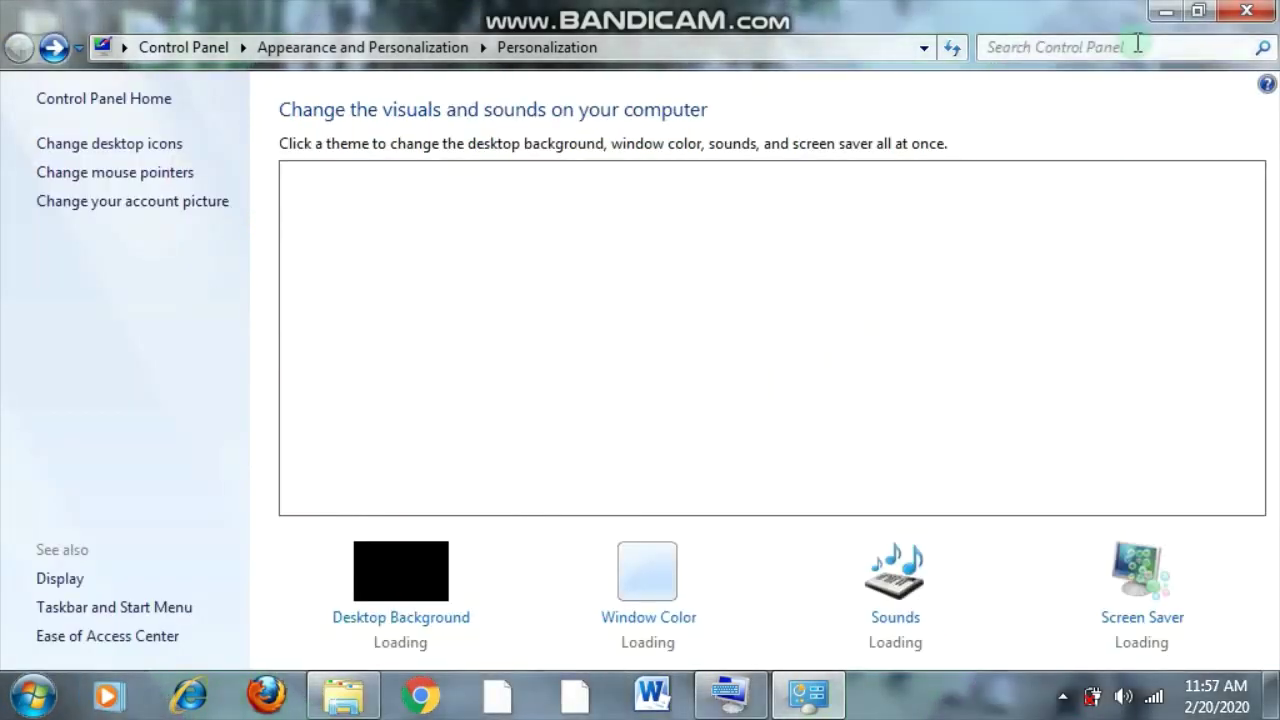
# - Close Personalization, restart Windows, and refresh the desktop showing the family photo wallpaper
pyautogui.click(1245, 12)
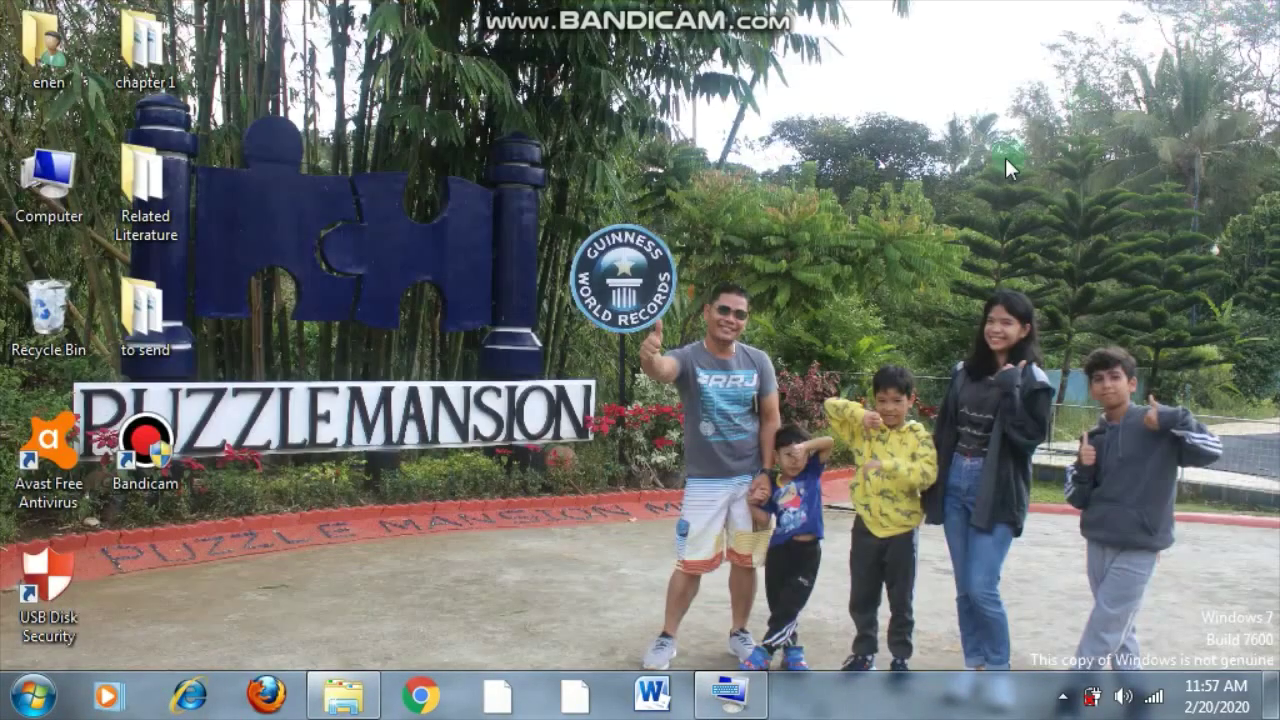
pyautogui.click(33, 696)
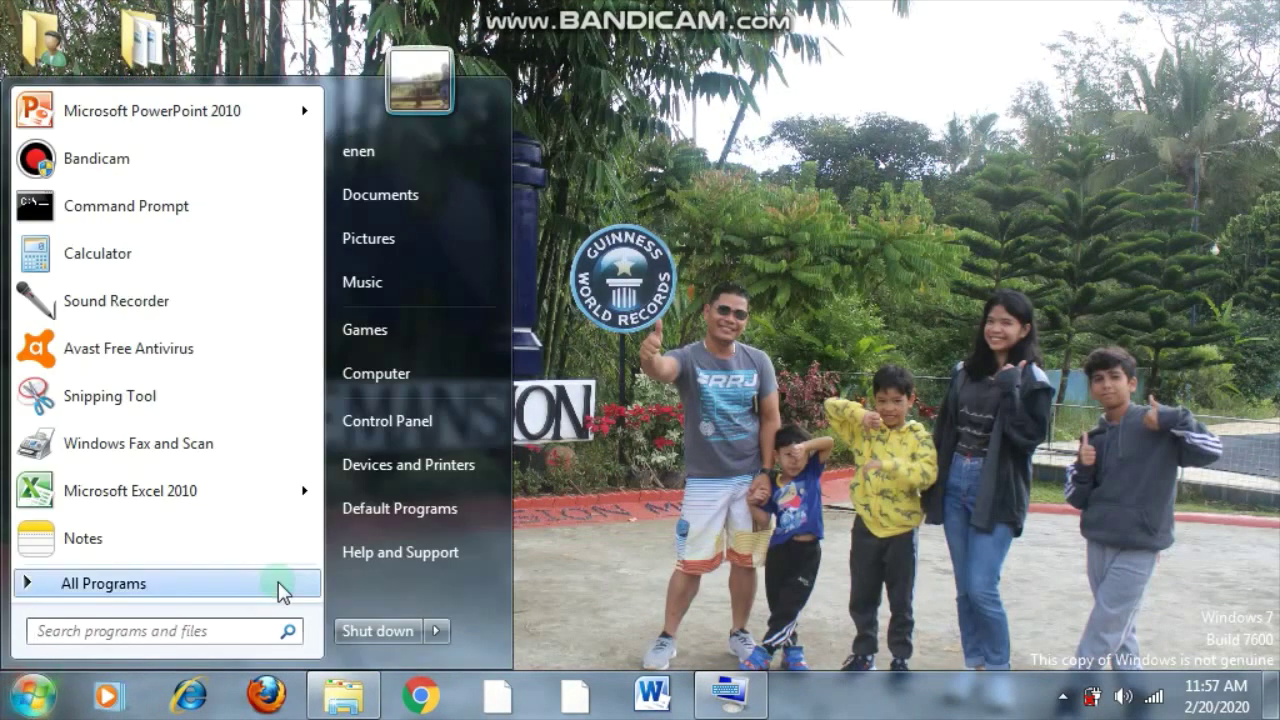
pyautogui.click(436, 630)
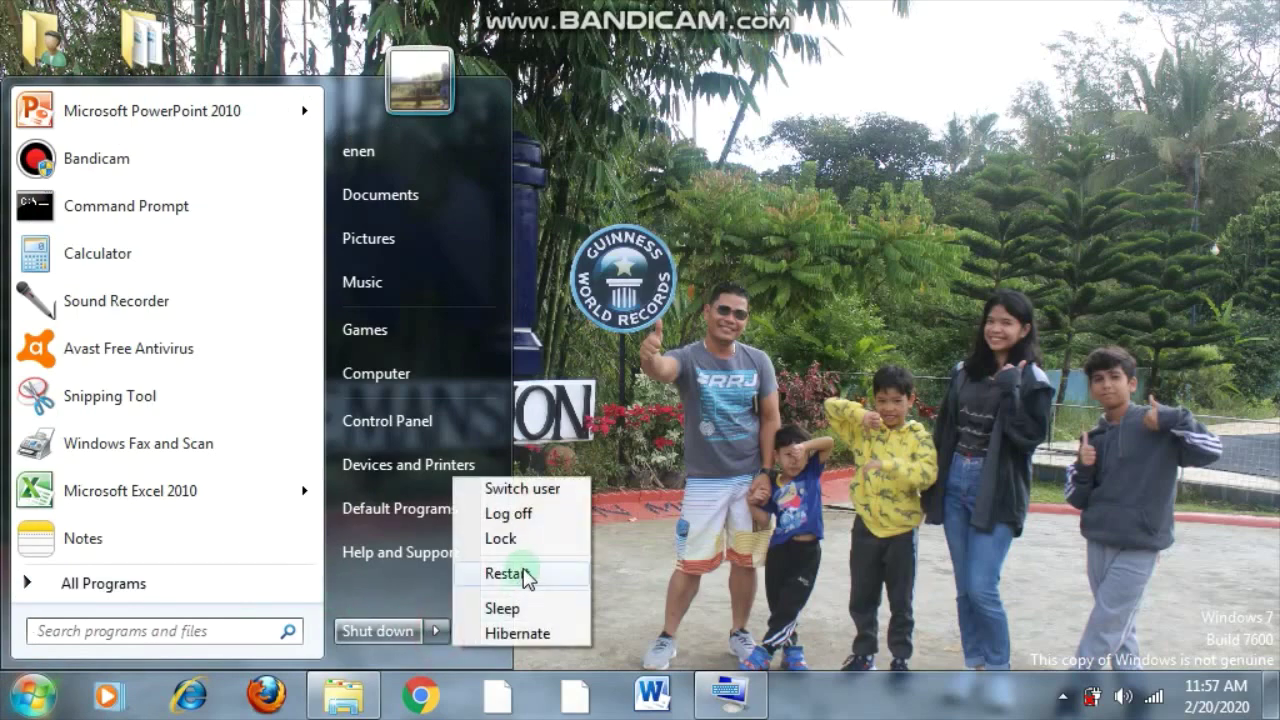
pyautogui.click(523, 573)
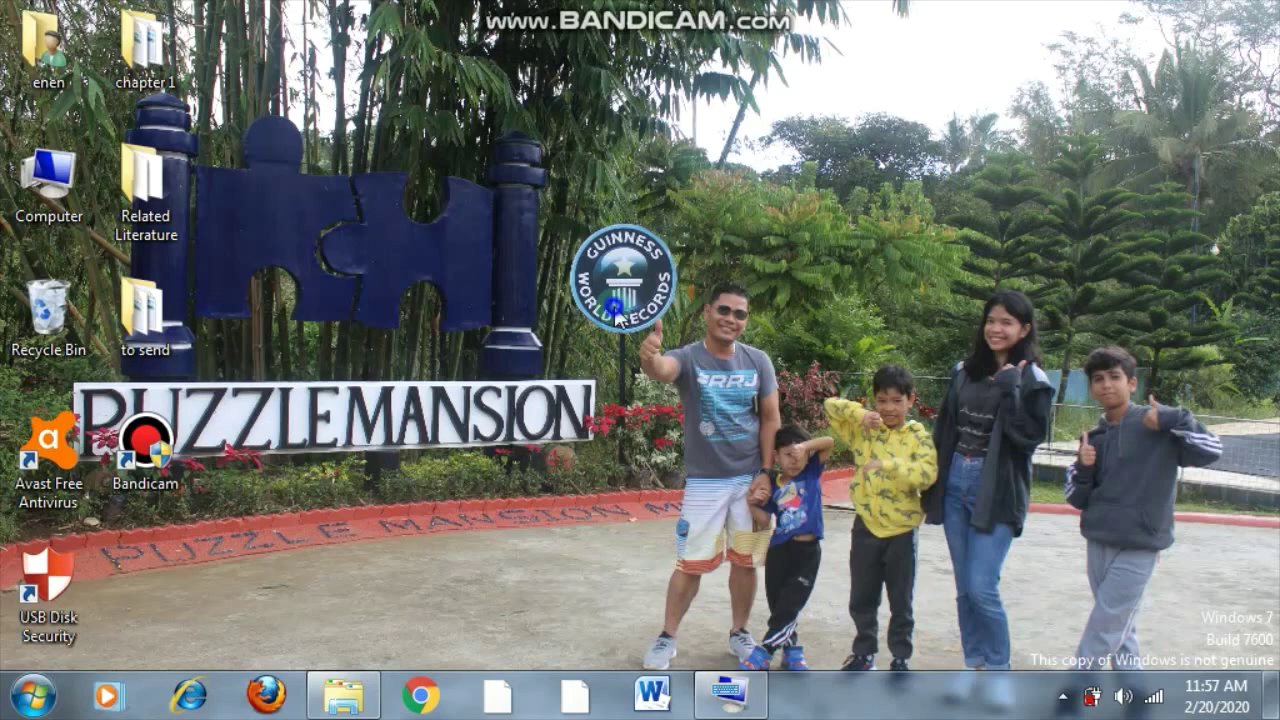
pyautogui.rightClick(612, 306)
pyautogui.click(656, 385)
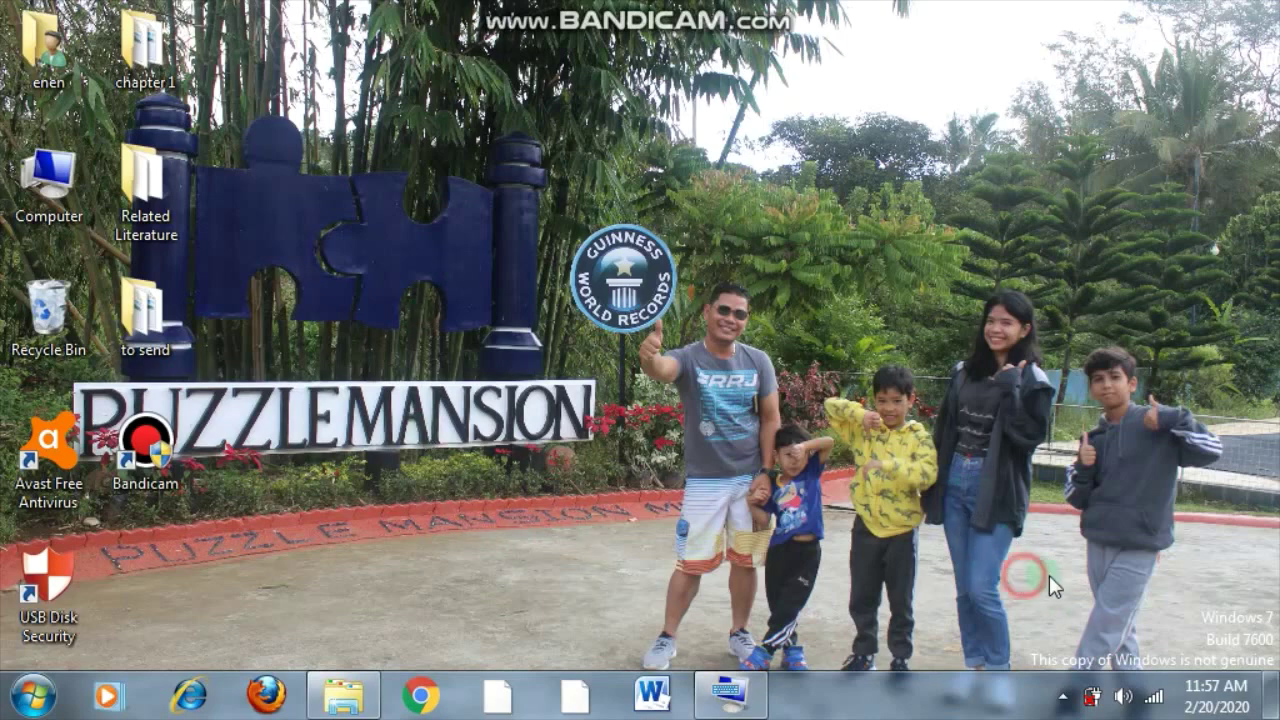
pyautogui.moveTo(1024, 575); pyautogui.dragTo(1278, 670)
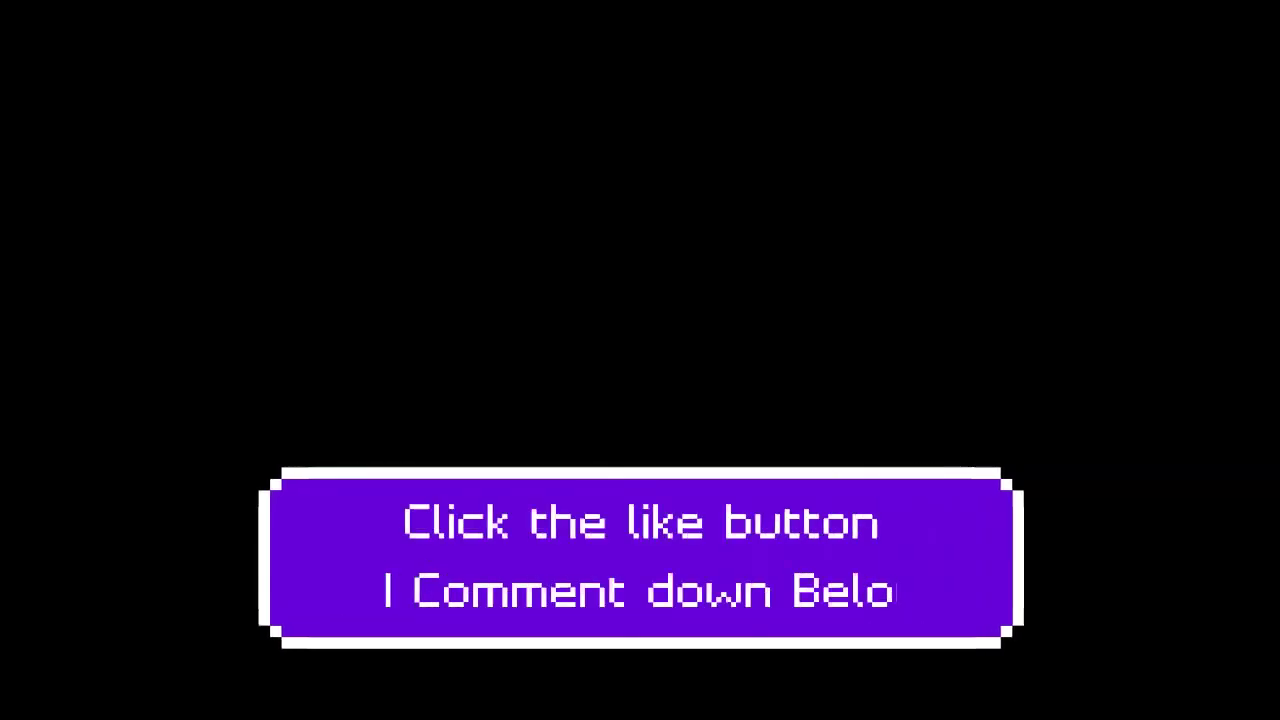